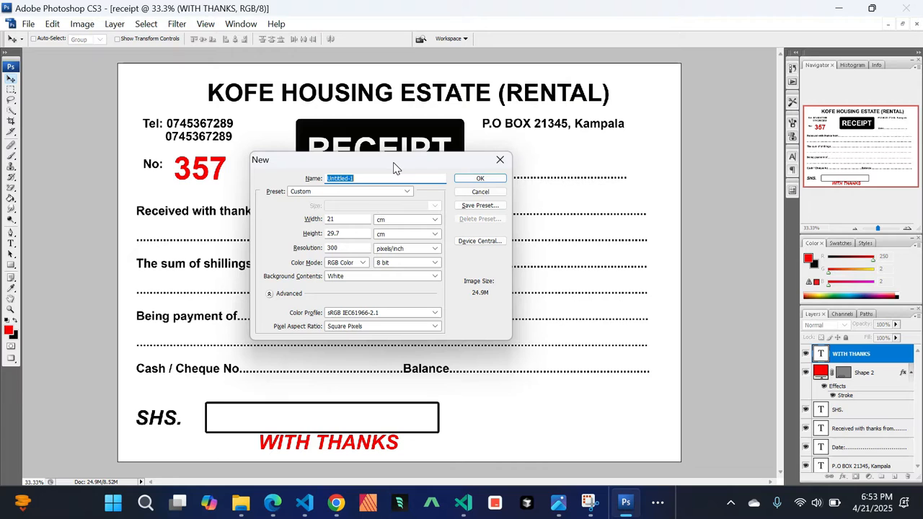
- Create a white 21 × 29.7 cm, 300 ppi RGB document named 'campaign poster'
{"action": "type", "text": "campaign poster"}
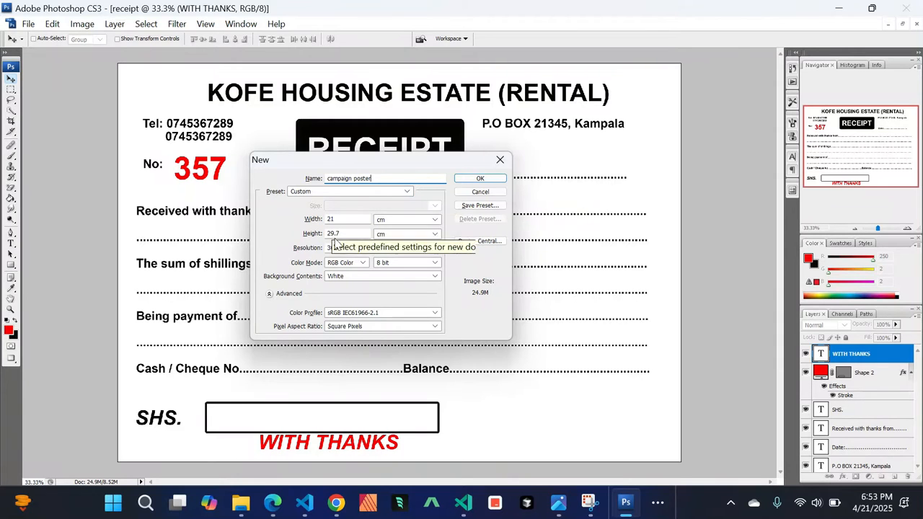
{"action": "left_click", "coordinate": [435, 220]}
{"action": "left_click", "coordinate": [439, 226]}
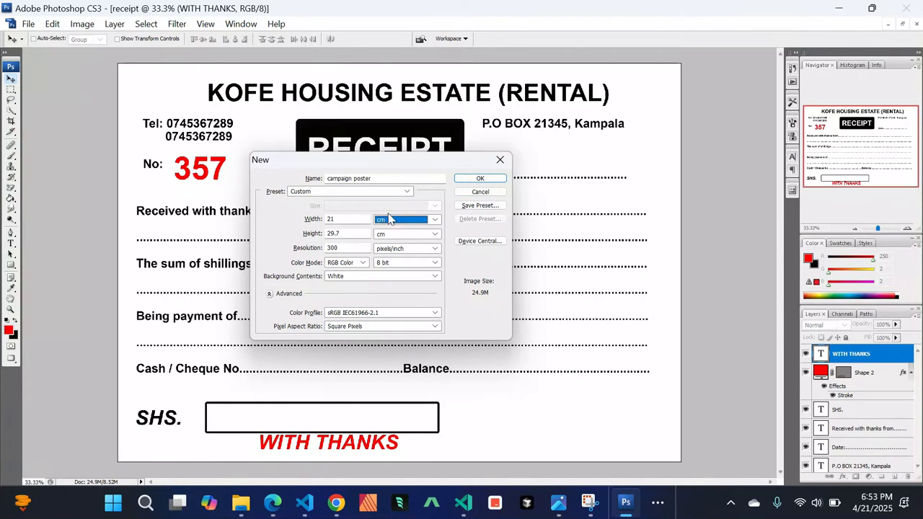
{"action": "left_click", "coordinate": [480, 179]}
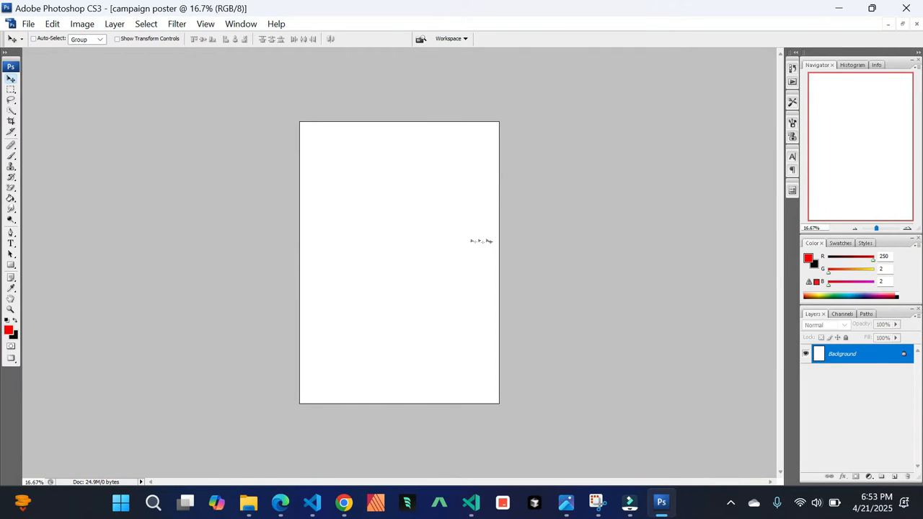
- Zoom in on the page and switch to the Vertical Type Tool
{"action": "key", "text": "ctrl+plus"}
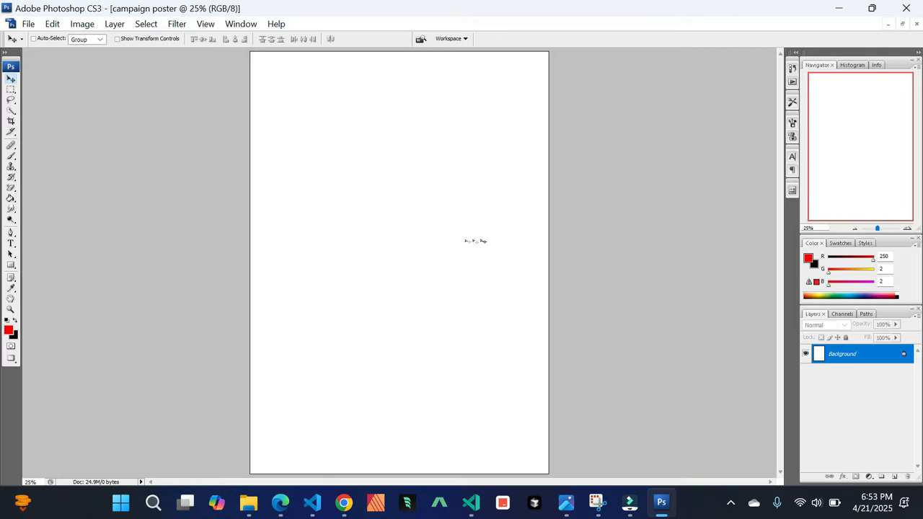
{"action": "key", "text": "XF86MonBrightnessUp"}
{"action": "left_click", "coordinate": [10, 248]}
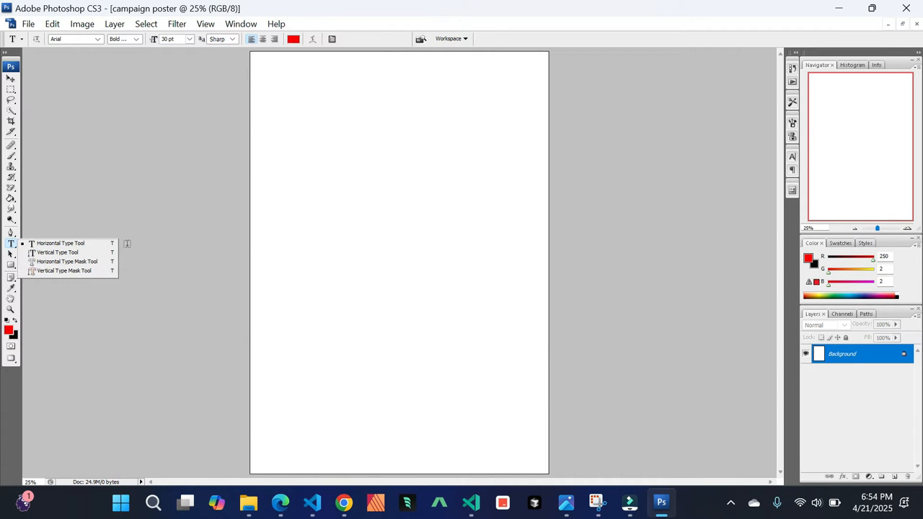
{"action": "left_click", "coordinate": [72, 253]}
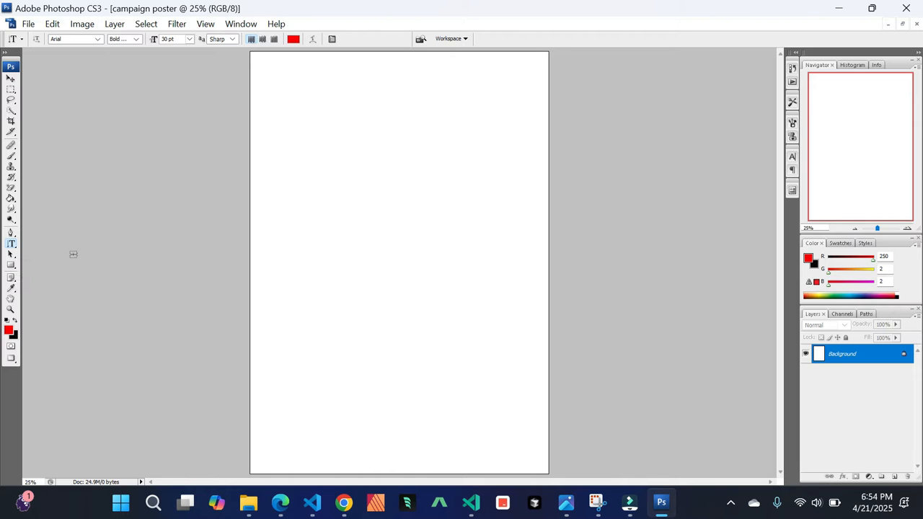
- Type vertical 'VOTE' near the top-left of the page and colour it near-black
{"action": "left_click", "coordinate": [269, 110]}
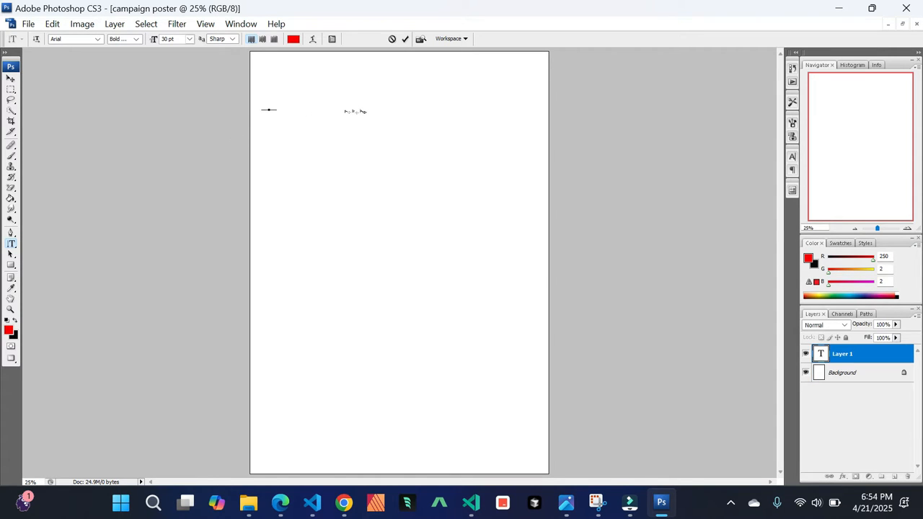
{"action": "type", "text": "VOTE"}
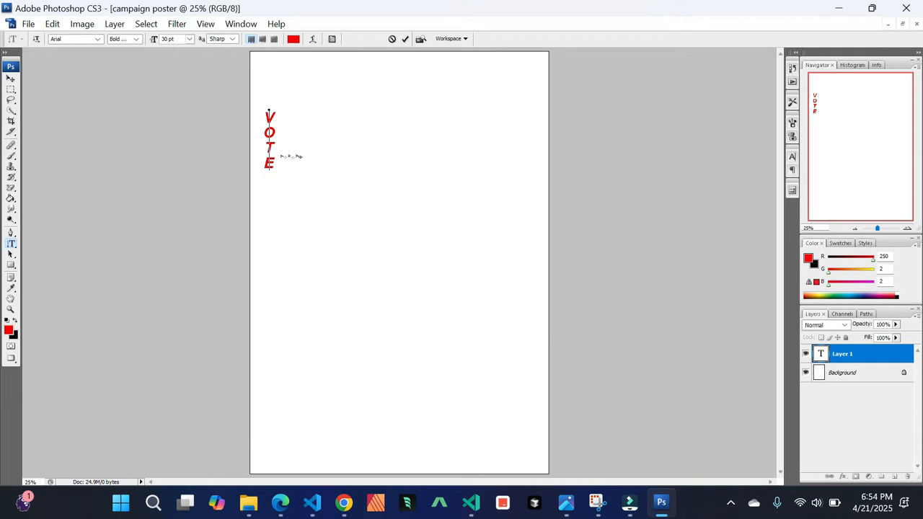
{"action": "key", "text": "ctrl+a"}
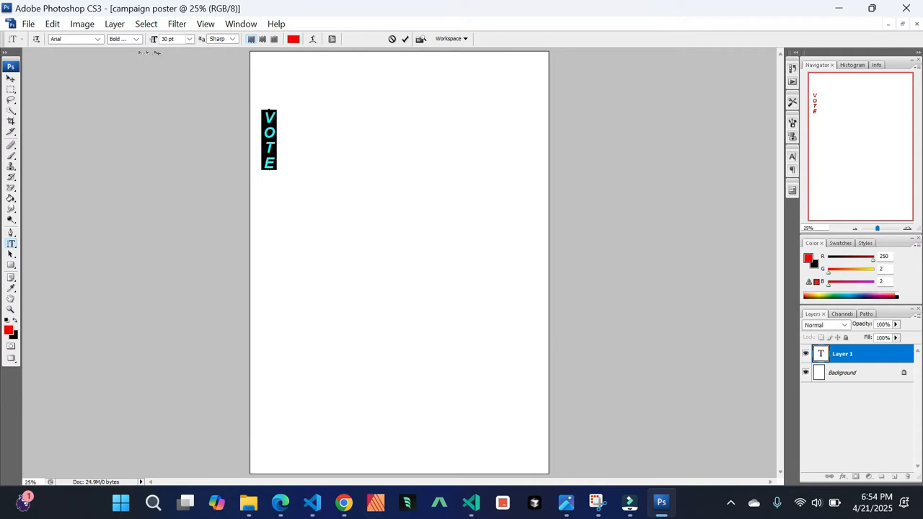
{"action": "left_click", "coordinate": [809, 259]}
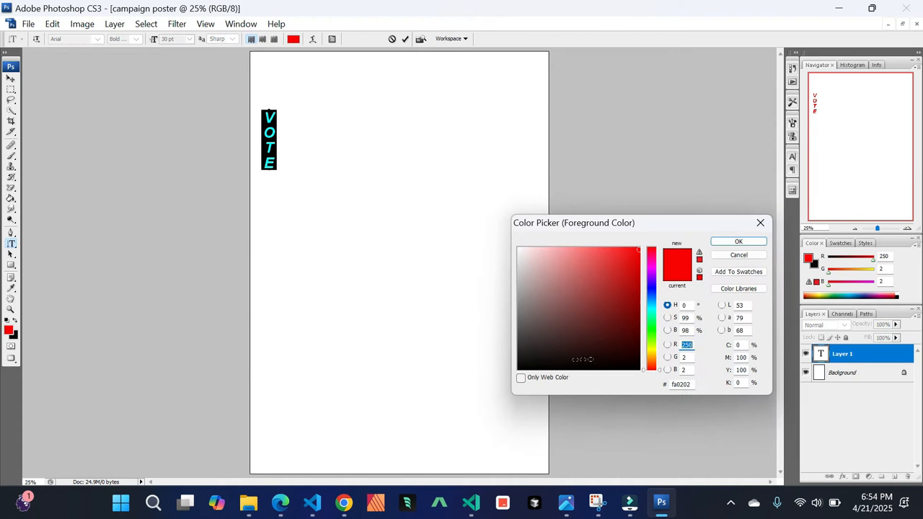
{"action": "left_click", "coordinate": [564, 365]}
{"action": "left_click", "coordinate": [739, 242]}
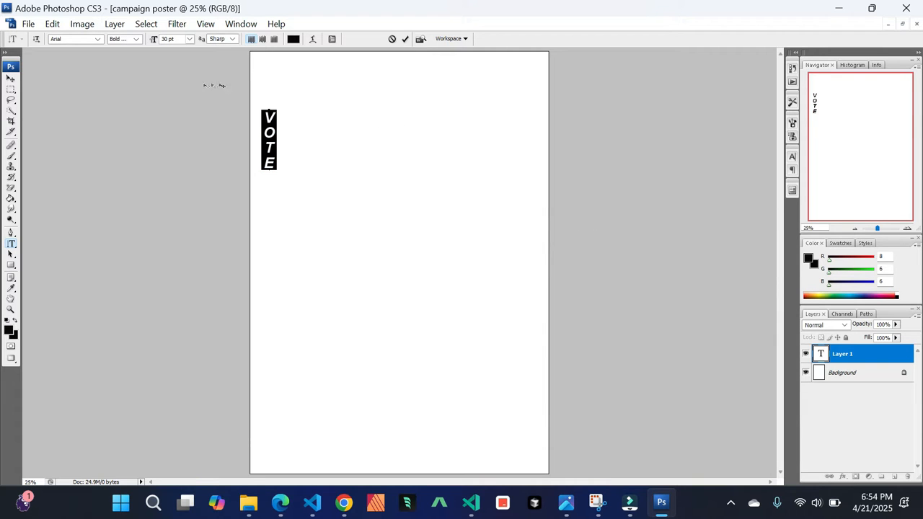
- Set the VOTE text to 100 pt in the Black font style
{"action": "left_click", "coordinate": [189, 39]}
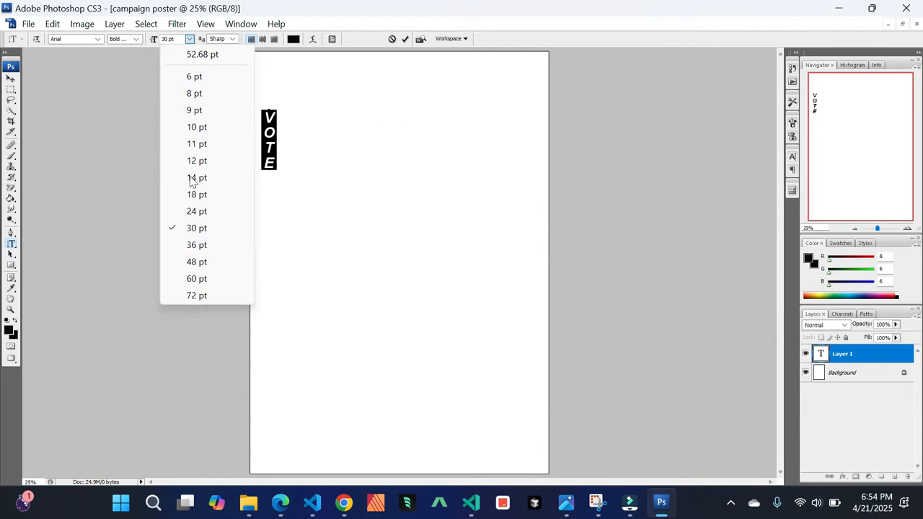
{"action": "left_click", "coordinate": [197, 296]}
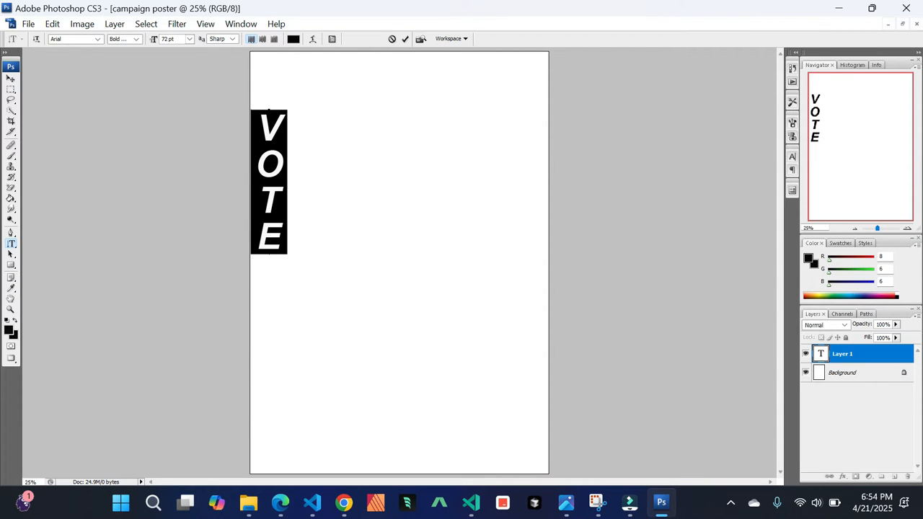
{"action": "left_click", "coordinate": [189, 39]}
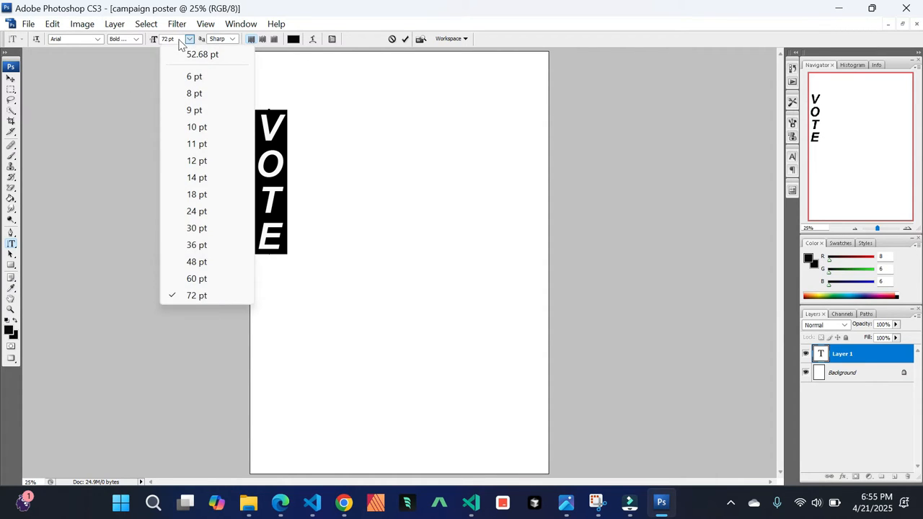
{"action": "left_click", "coordinate": [186, 40]}
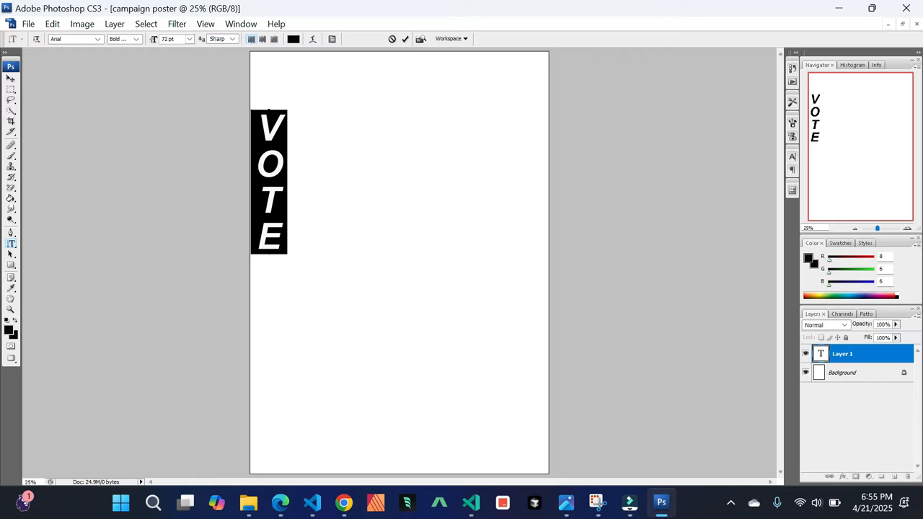
{"action": "left_click", "coordinate": [170, 39]}
{"action": "type", "text": "100"}
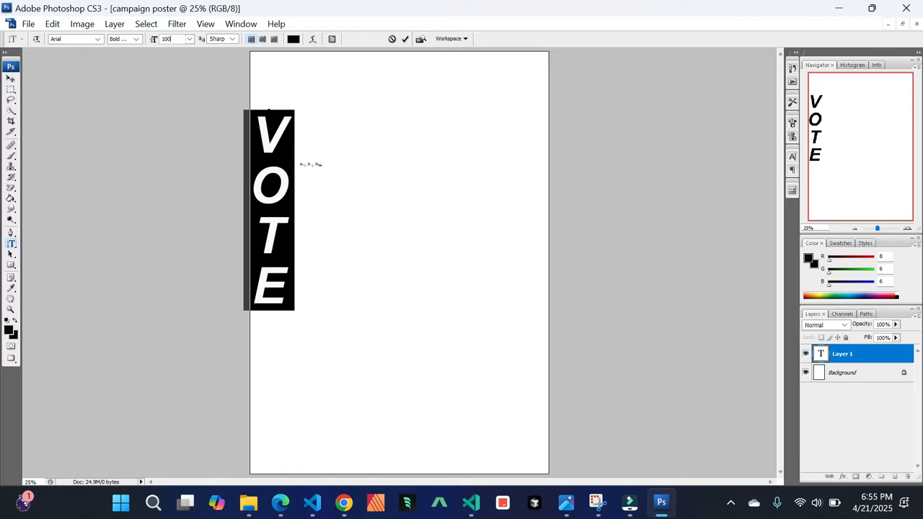
{"action": "left_click", "coordinate": [136, 39]}
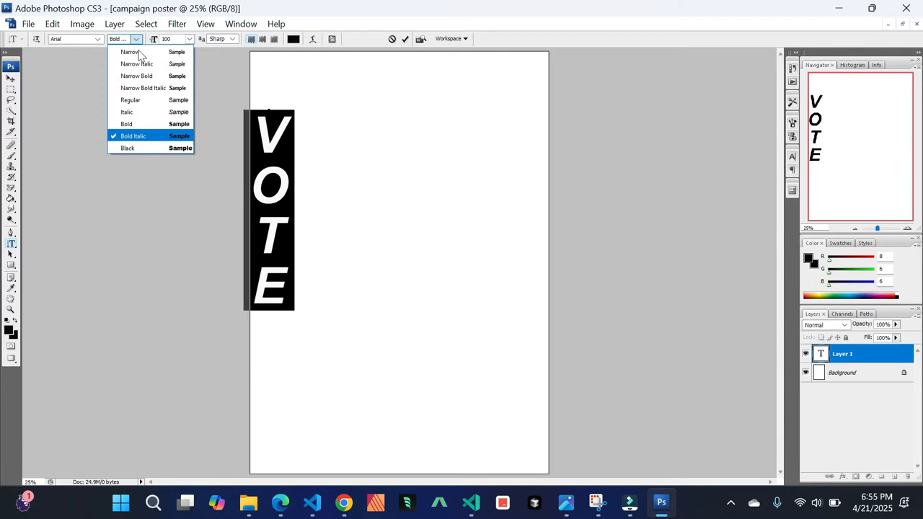
{"action": "left_click", "coordinate": [147, 151]}
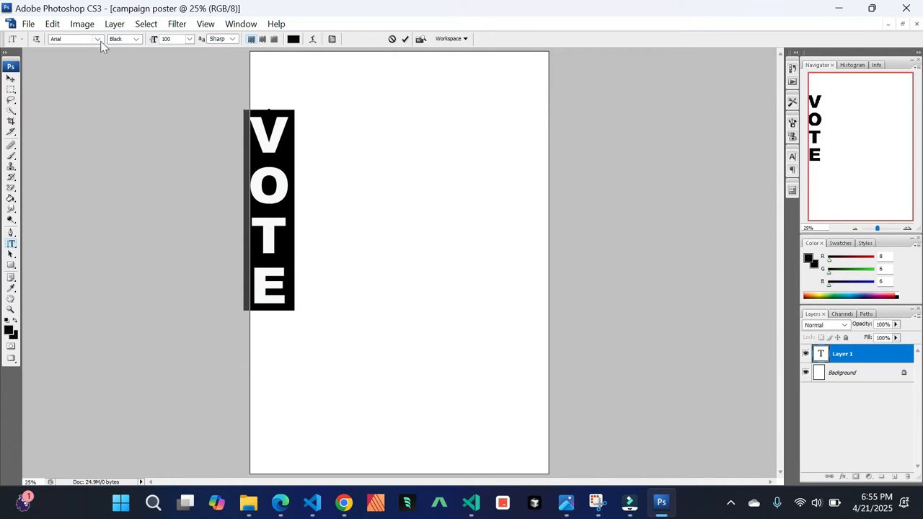
- Commit the VOTE text and nudge it slightly higher along the left edge
{"action": "left_click", "coordinate": [10, 81]}
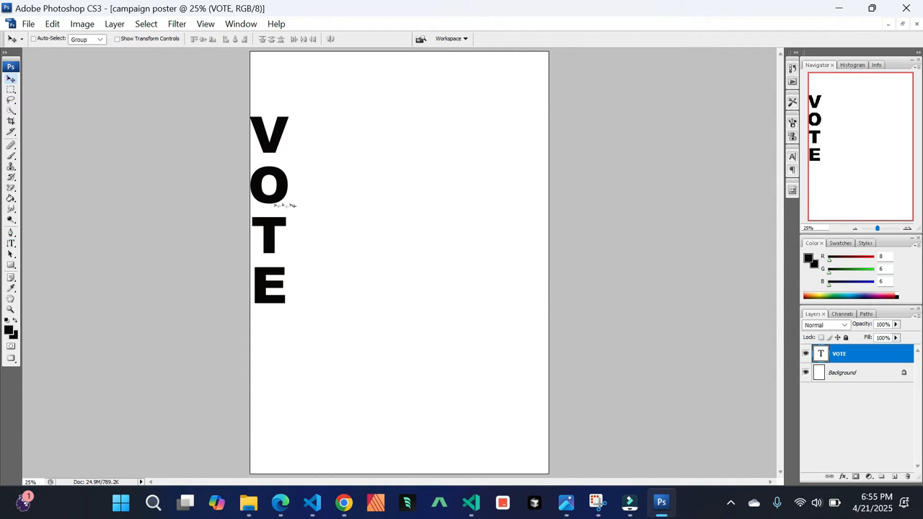
{"action": "left_click_drag", "start_coordinate": [275, 196], "coordinate": [285, 175]}
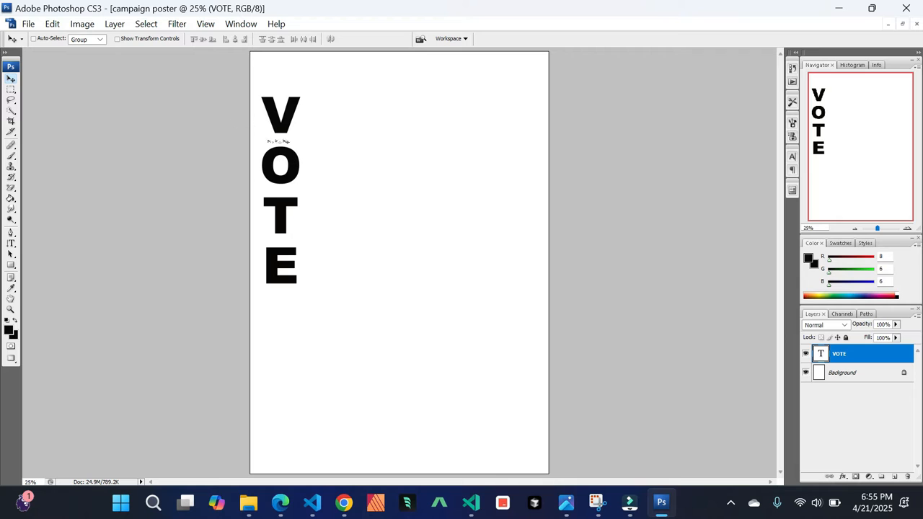
{"action": "left_click", "coordinate": [11, 244]}
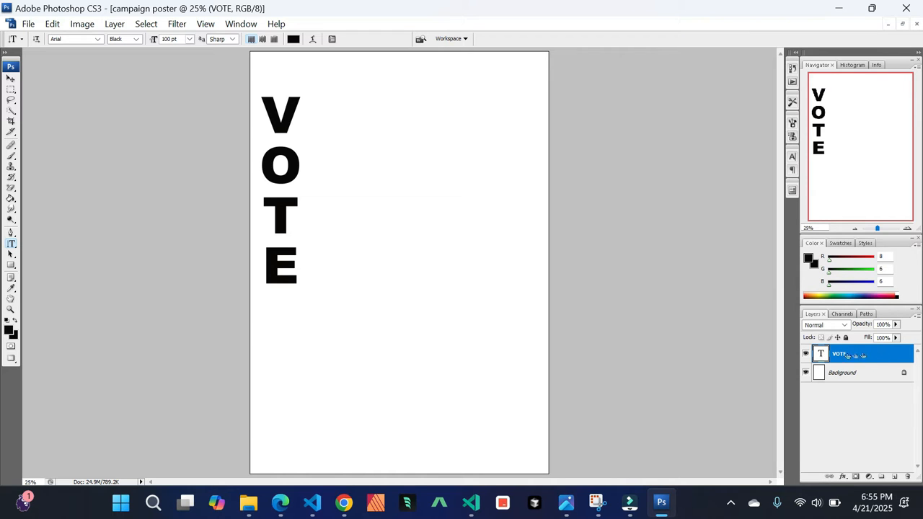
- Duplicate the VOTE layer and move the copy to the page's right edge
{"action": "left_click_drag", "start_coordinate": [886, 357], "coordinate": [895, 476]}
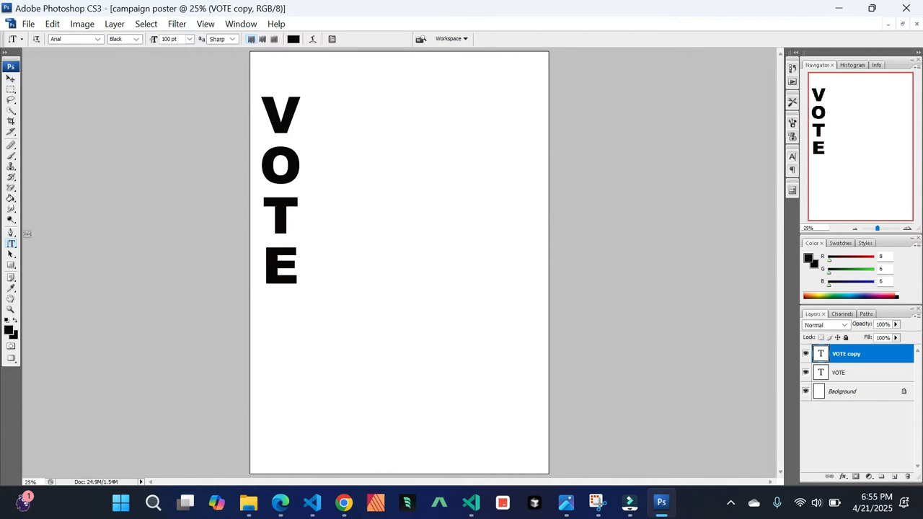
{"action": "left_click", "coordinate": [11, 79]}
{"action": "left_click_drag", "start_coordinate": [280, 188], "coordinate": [518, 180]}
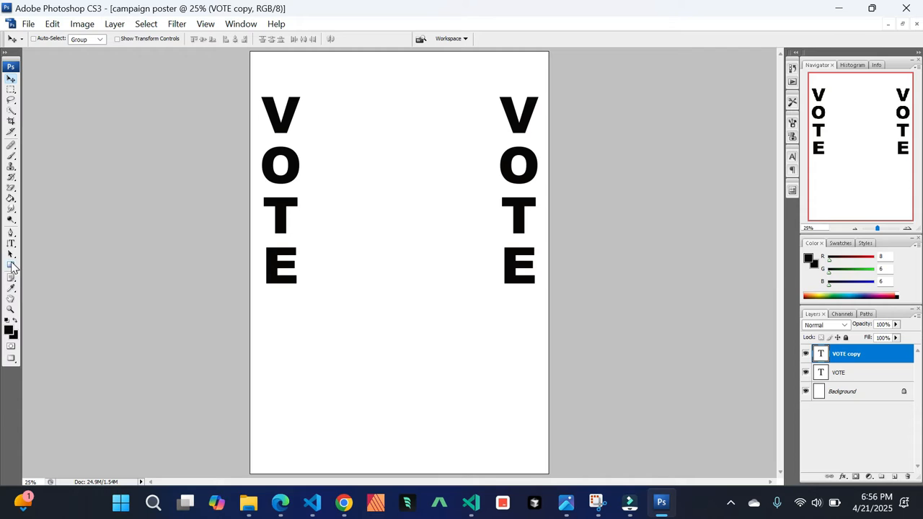
{"action": "left_click", "coordinate": [11, 265]}
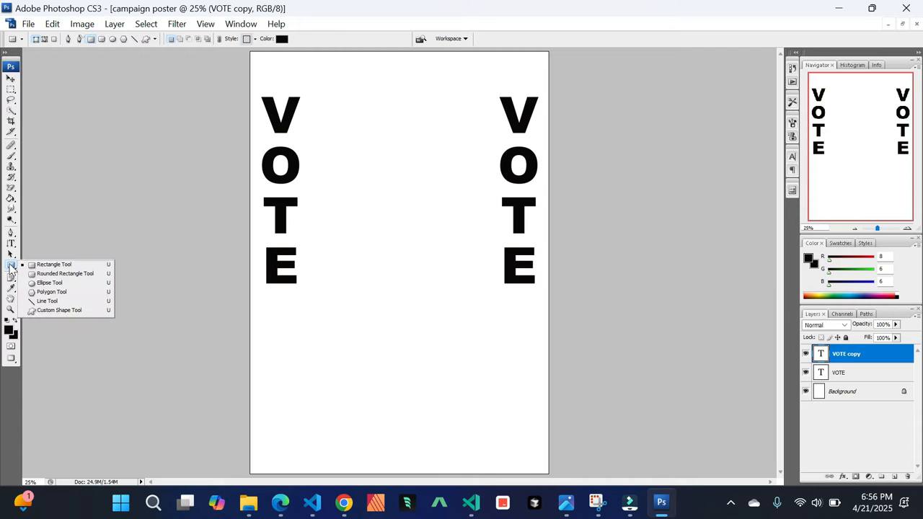
- Draw a wide rectangle shape across the bottom of the page
{"action": "left_click", "coordinate": [56, 264]}
{"action": "key", "text": "ctrl+minus"}
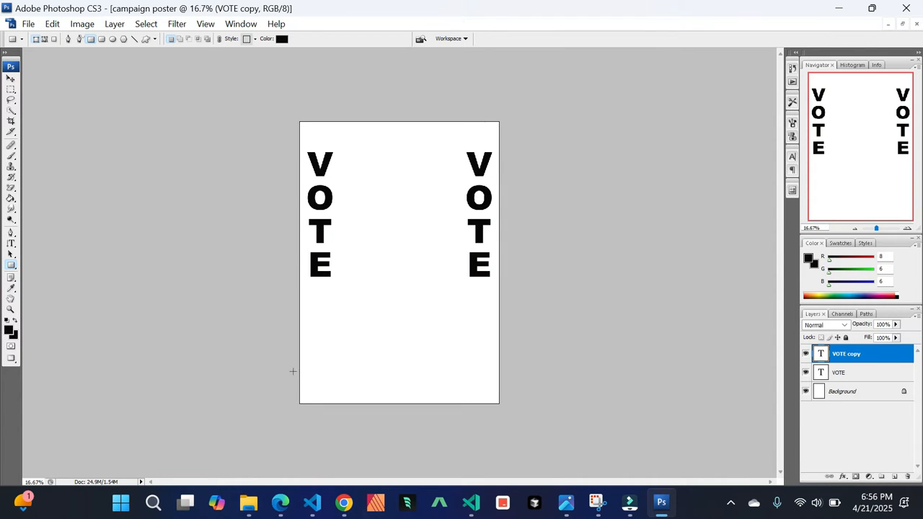
{"action": "left_click_drag", "start_coordinate": [292, 372], "coordinate": [514, 409]}
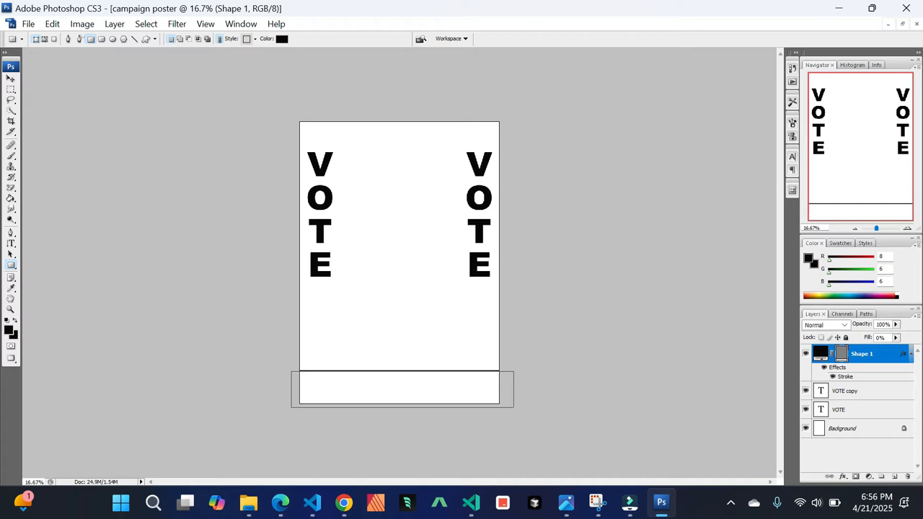
- Raise the bar layer's Fill to 100% so it shows solid black
{"action": "left_click", "coordinate": [897, 338]}
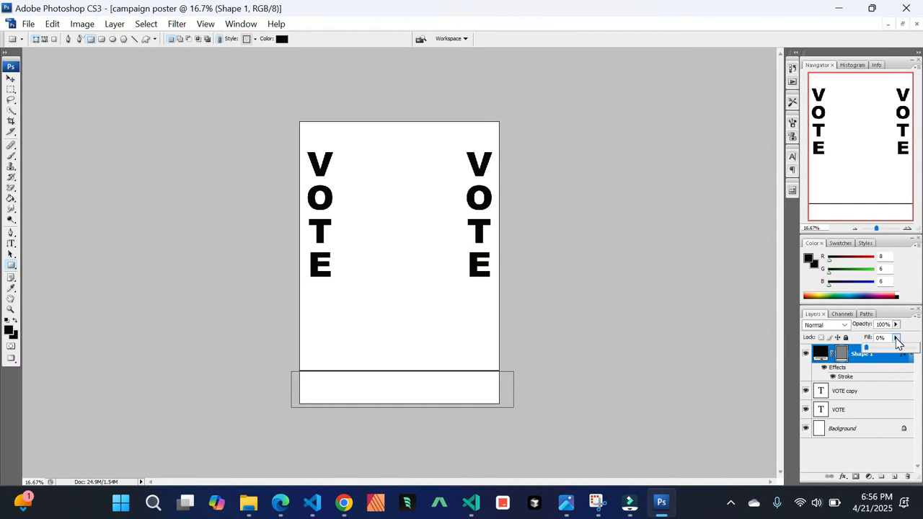
{"action": "left_click_drag", "start_coordinate": [867, 352], "coordinate": [915, 353]}
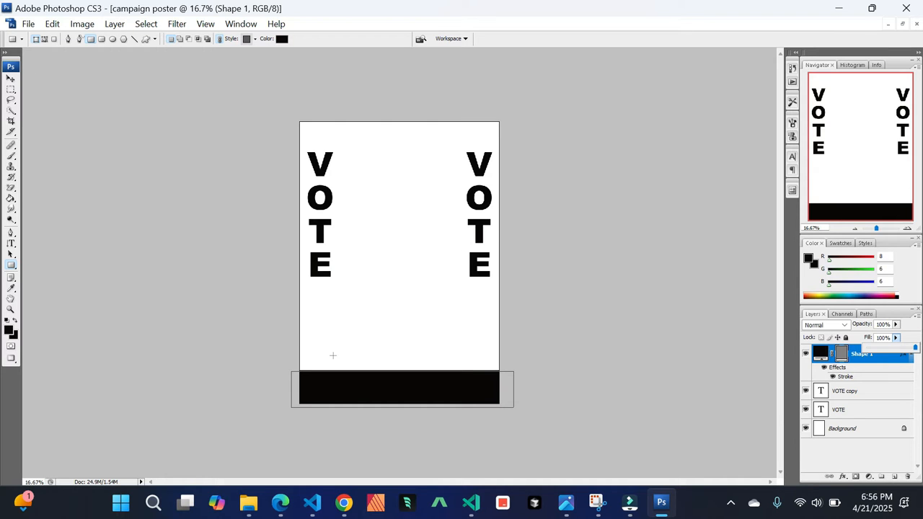
{"action": "left_click", "coordinate": [11, 78]}
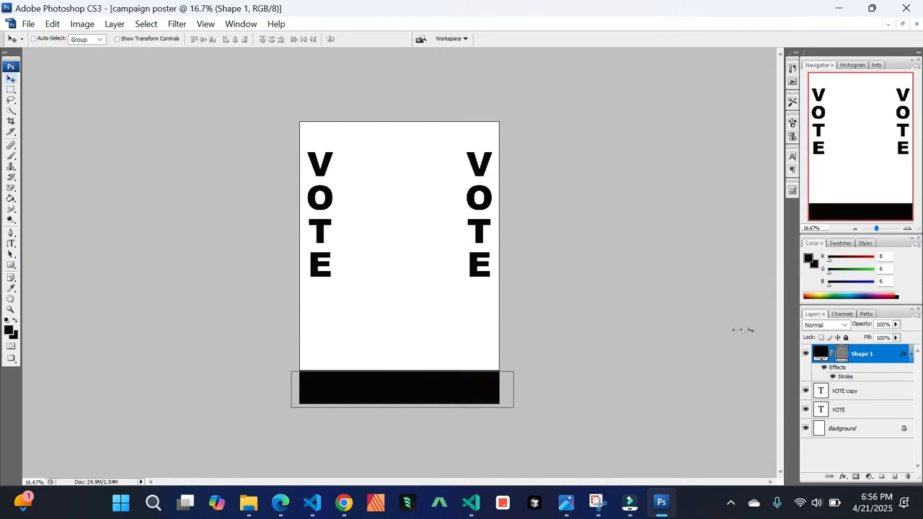
- Set the foreground colour to bright blue, RGB 44/17/245 (2c11f5)
{"action": "left_click", "coordinate": [810, 261]}
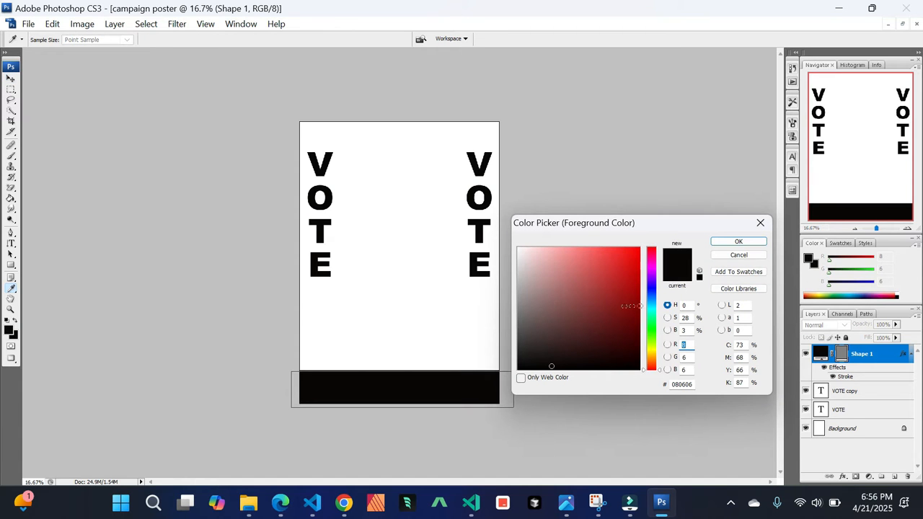
{"action": "left_click", "coordinate": [652, 286]}
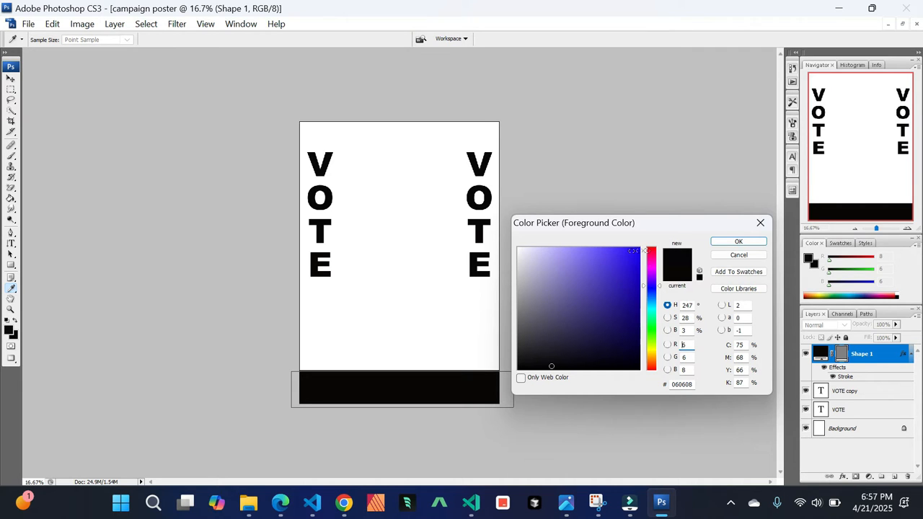
{"action": "left_click", "coordinate": [631, 252]}
{"action": "left_click", "coordinate": [728, 241]}
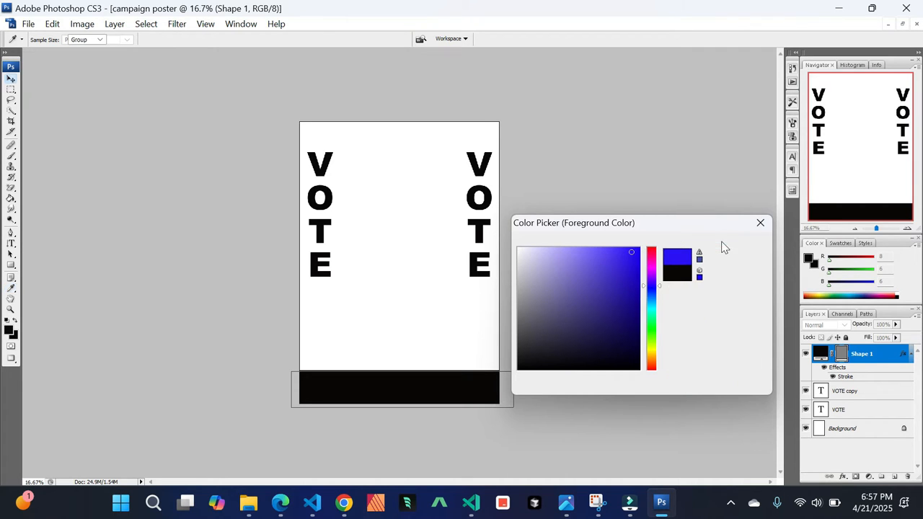
{"action": "key", "text": "v"}
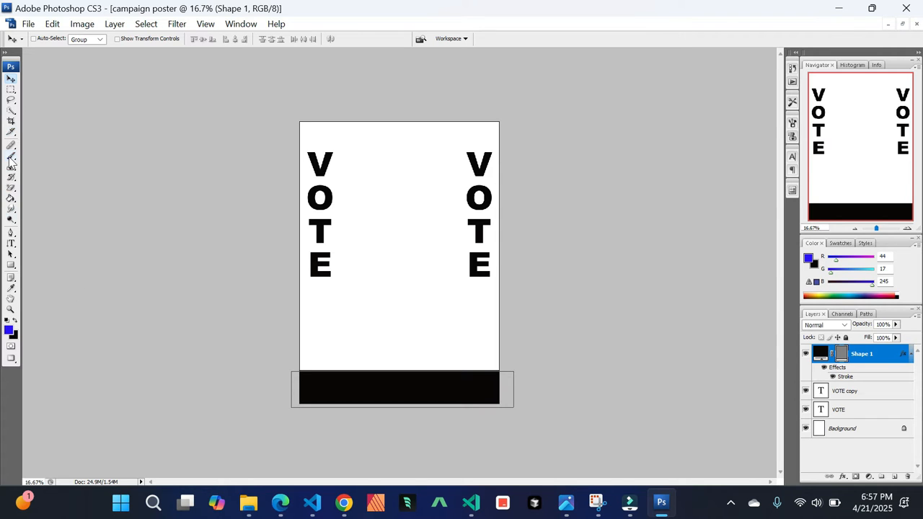
- Switch between the Paint Bucket and Gradient tools, showing the fill tool flyout
{"action": "left_click", "coordinate": [12, 202]}
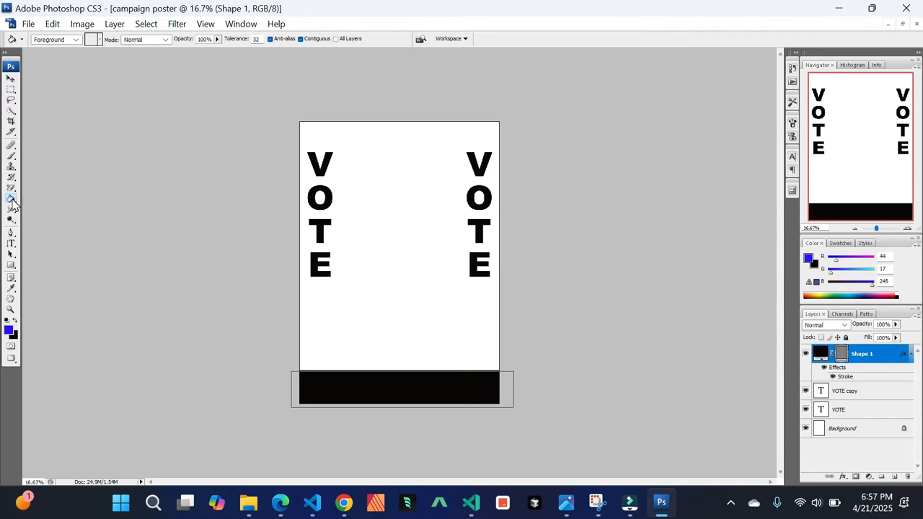
{"action": "left_click", "coordinate": [50, 198]}
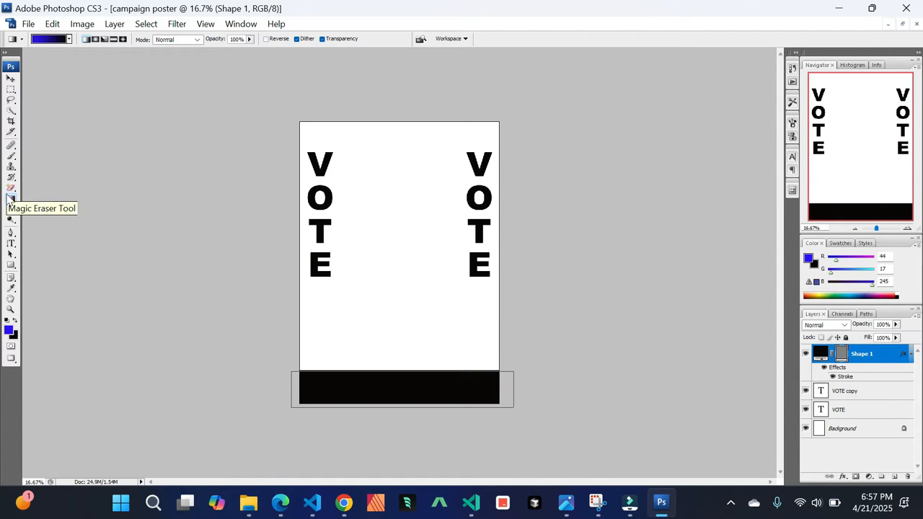
{"action": "right_click", "coordinate": [12, 201]}
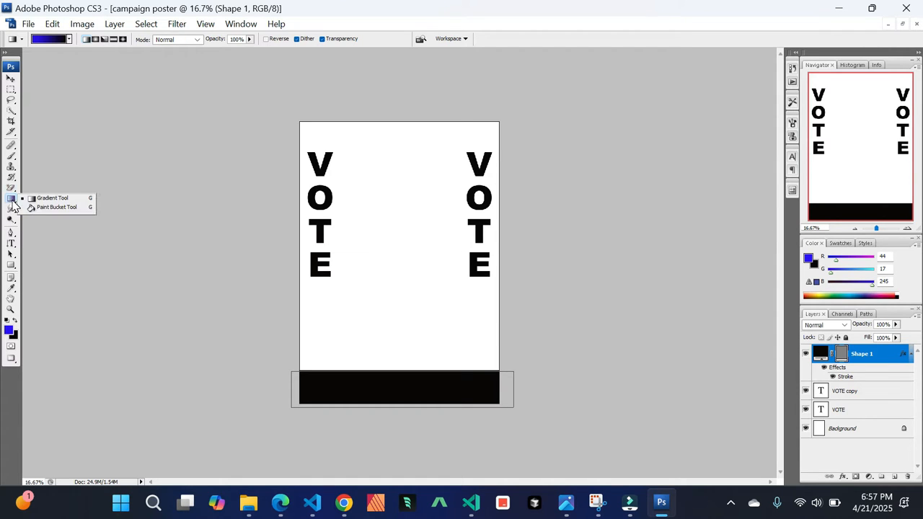
- Rasterize the black bottom bar and paint-bucket fill it with the blue
{"action": "left_click", "coordinate": [69, 209]}
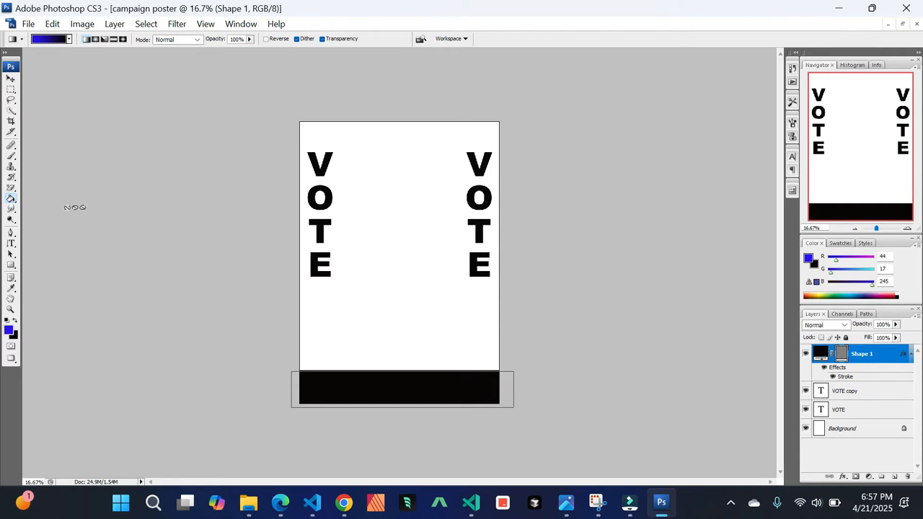
{"action": "left_click", "coordinate": [369, 382]}
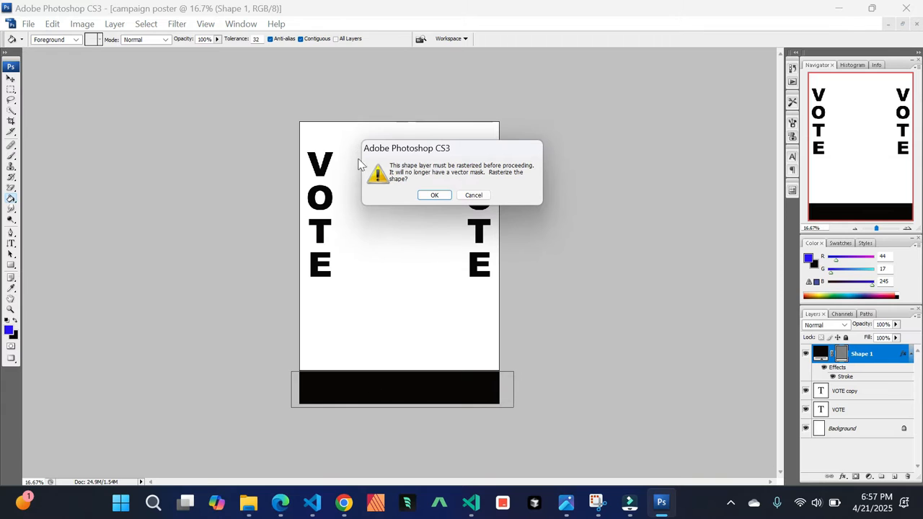
{"action": "left_click", "coordinate": [433, 196]}
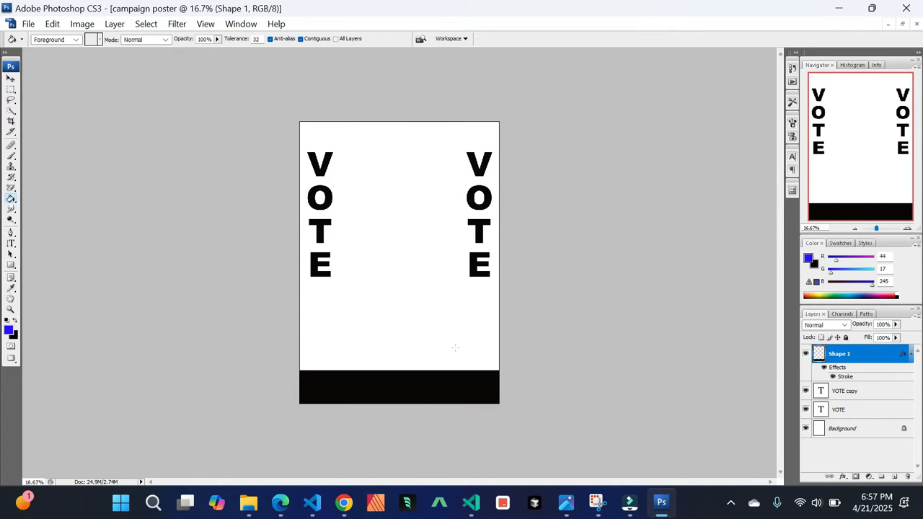
{"action": "left_click", "coordinate": [358, 389]}
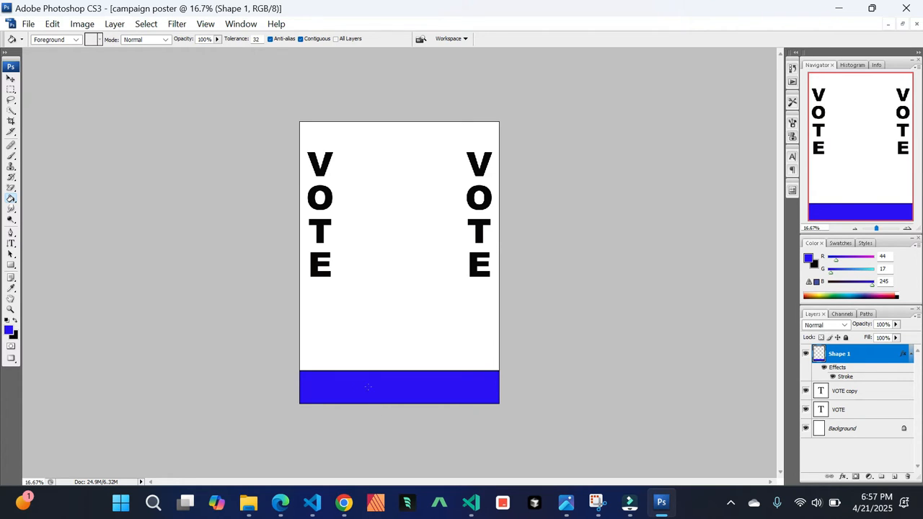
{"action": "left_click", "coordinate": [10, 78]}
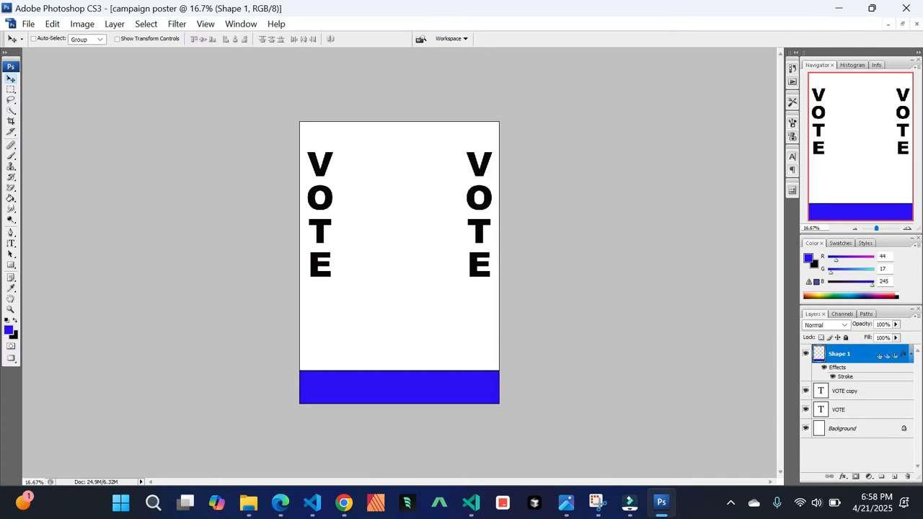
- Duplicate the Shape 1 layer and drag the copy just above the original bar
{"action": "left_click_drag", "start_coordinate": [888, 355], "coordinate": [895, 476]}
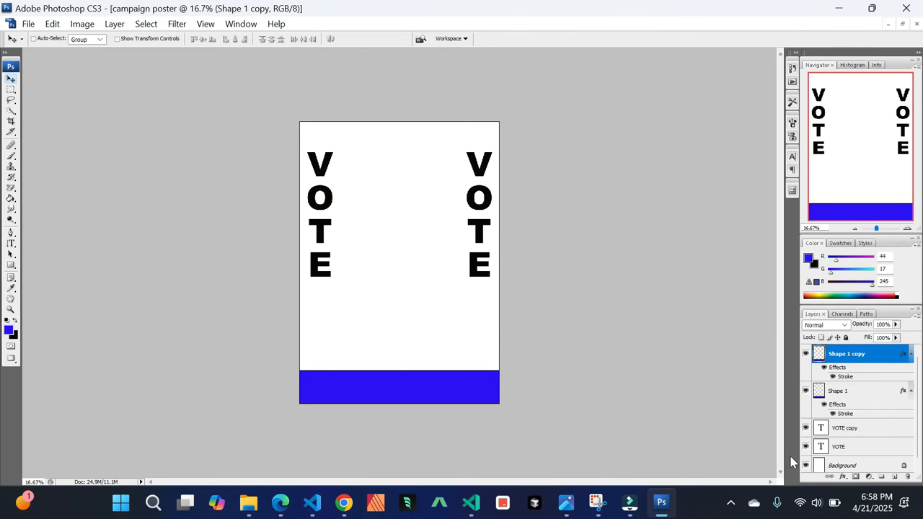
{"action": "left_click_drag", "start_coordinate": [383, 390], "coordinate": [386, 354]}
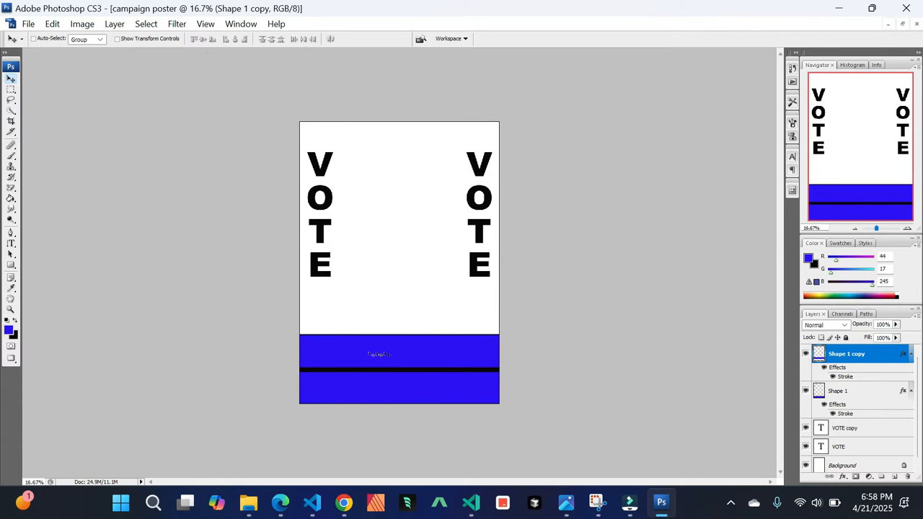
- Set the foreground to white (ffffff) and paint-bucket fill the upper band with it
{"action": "left_click", "coordinate": [809, 259]}
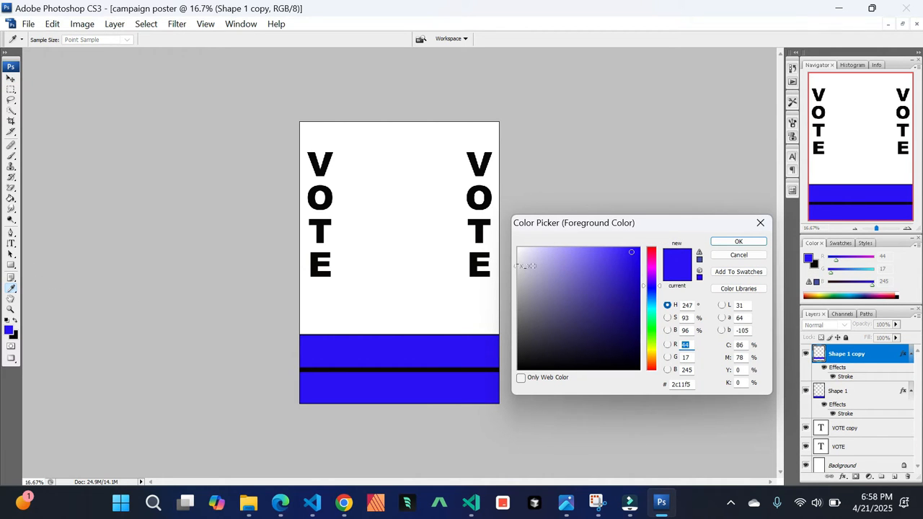
{"action": "left_click", "coordinate": [519, 248]}
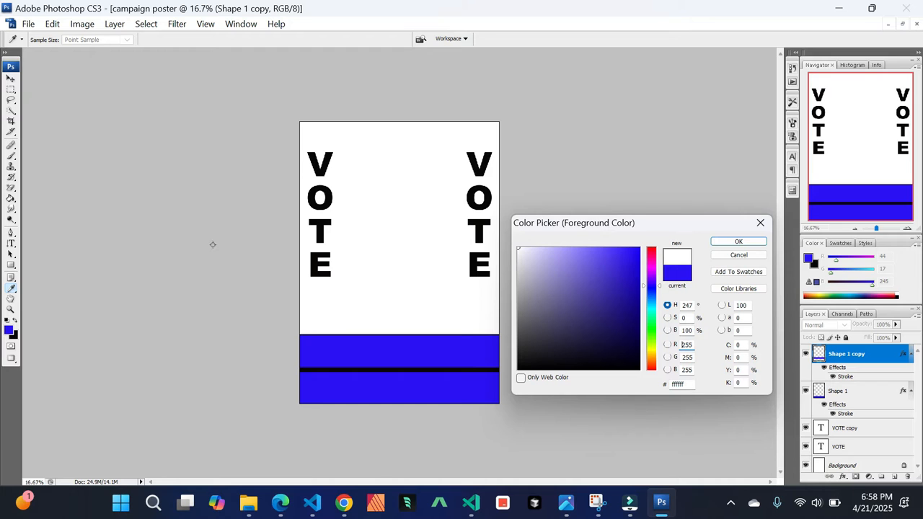
{"action": "left_click", "coordinate": [738, 243]}
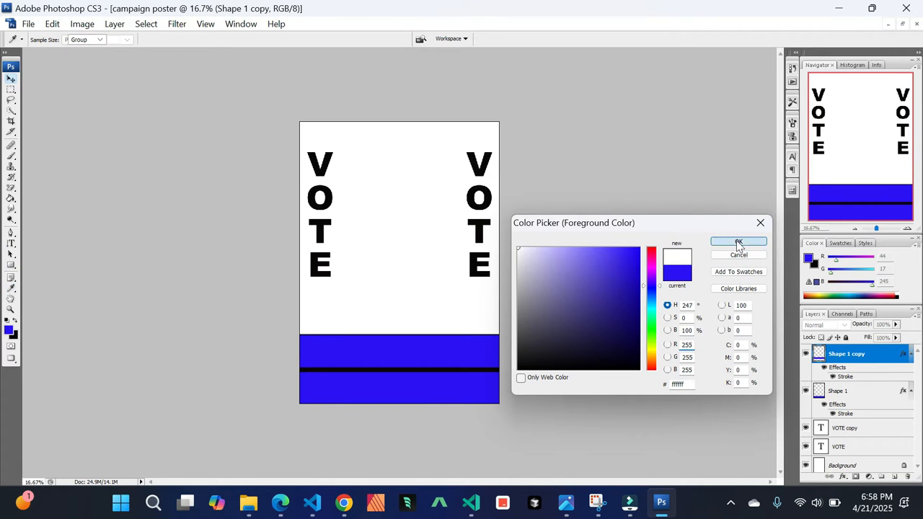
{"action": "left_click", "coordinate": [11, 199]}
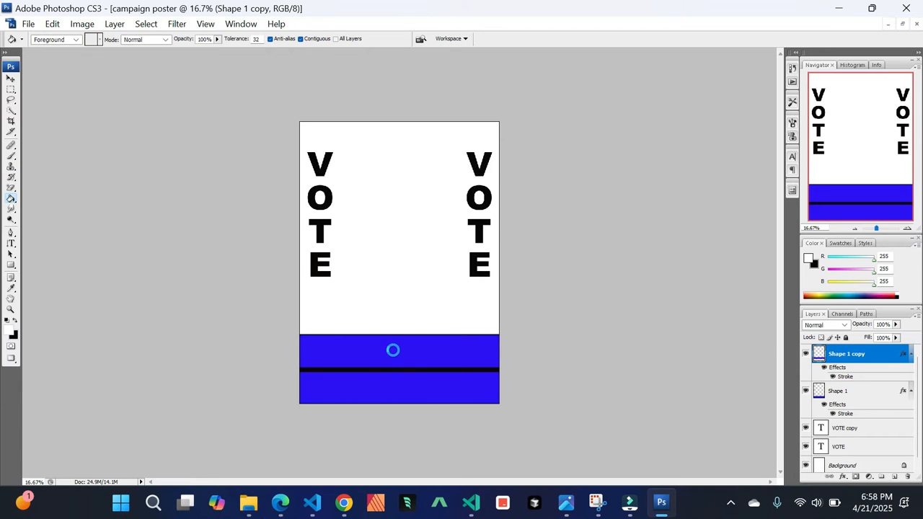
{"action": "left_click", "coordinate": [393, 351]}
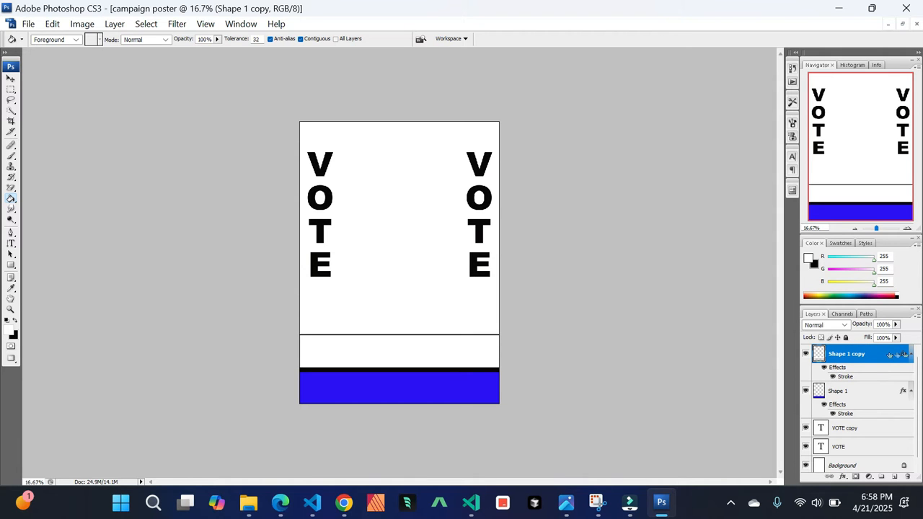
{"action": "double_click", "coordinate": [897, 354]}
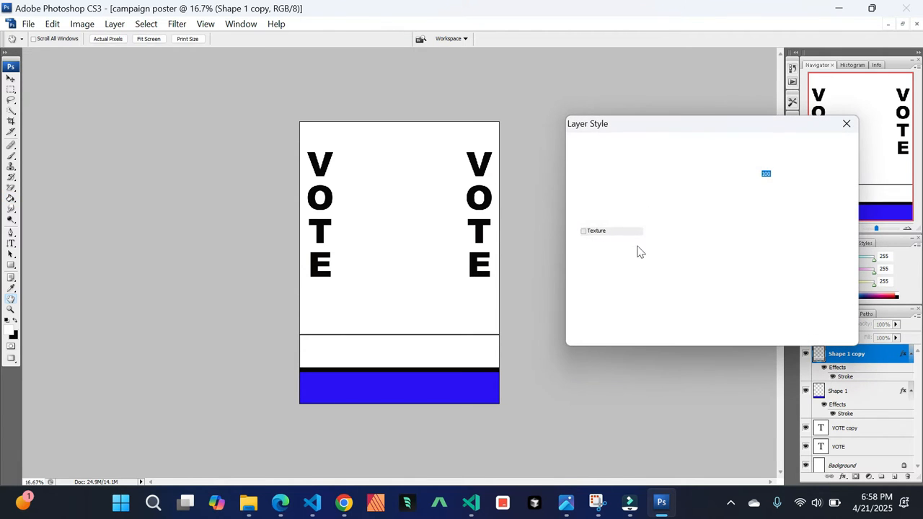
- Reduce the Shape 1 copy's Stroke size from 13 px to 1 px
{"action": "left_click", "coordinate": [607, 283]}
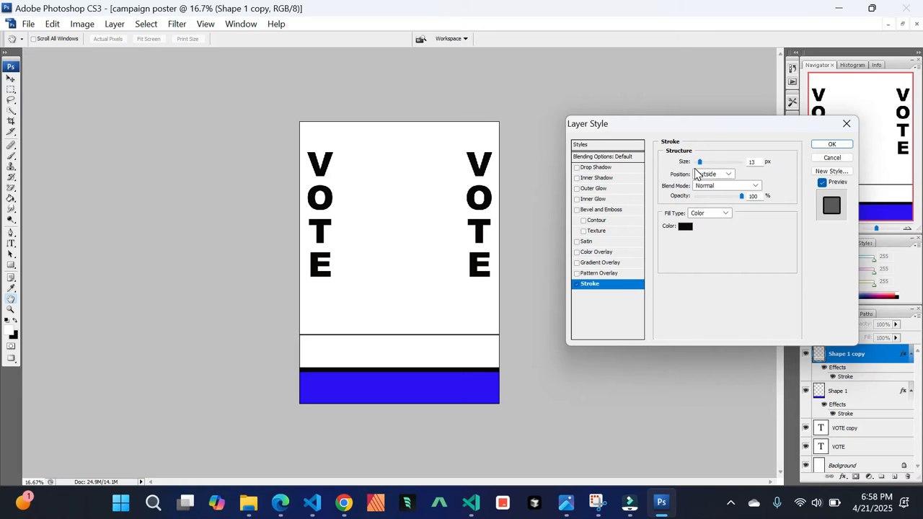
{"action": "left_click_drag", "start_coordinate": [699, 163], "coordinate": [682, 165]}
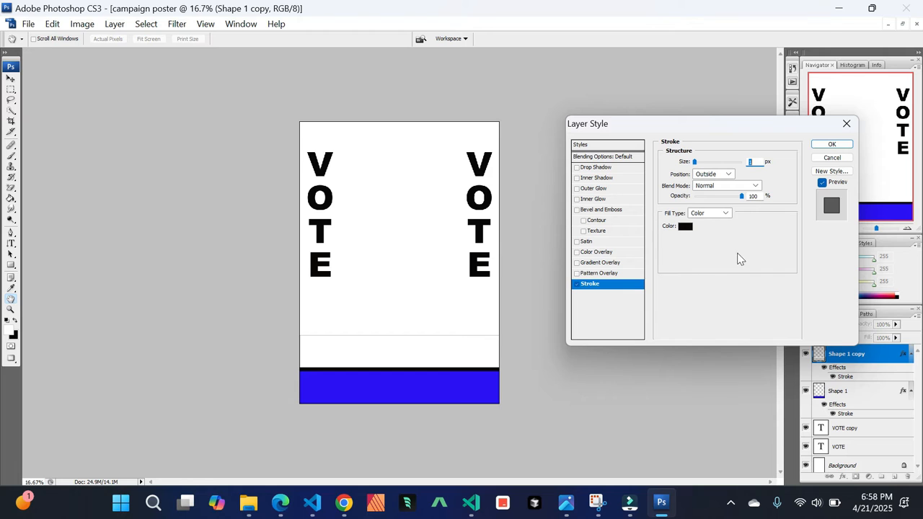
{"action": "left_click", "coordinate": [833, 146]}
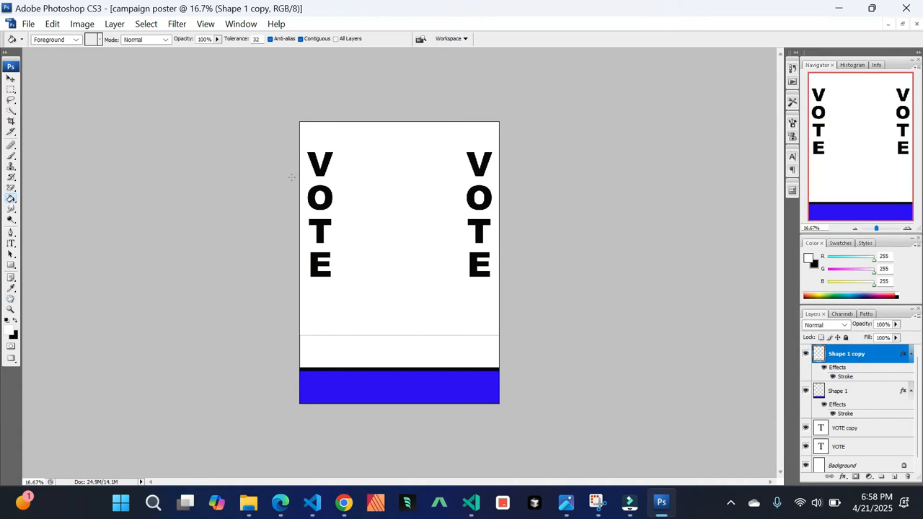
- Nudge the white band copy upward and delete its layer, leaving only the blue bar
{"action": "left_click", "coordinate": [11, 78]}
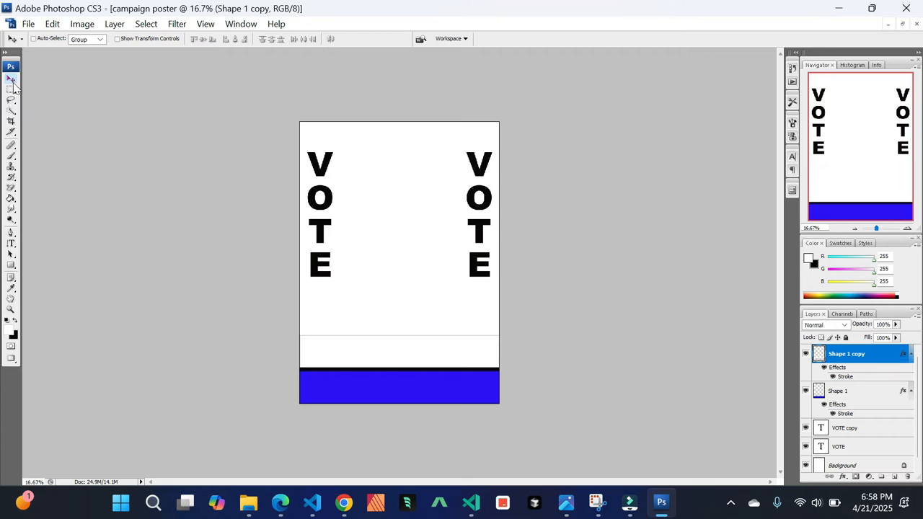
{"action": "mouse_move", "coordinate": [426, 350]}
{"action": "left_mouse_down"}
{"action": "mouse_move", "coordinate": [423, 329]}
{"action": "mouse_move", "coordinate": [426, 367]}
{"action": "mouse_move", "coordinate": [426, 339]}
{"action": "mouse_move", "coordinate": [431, 346]}
{"action": "left_mouse_up"}
{"action": "key", "text": "Delete"}
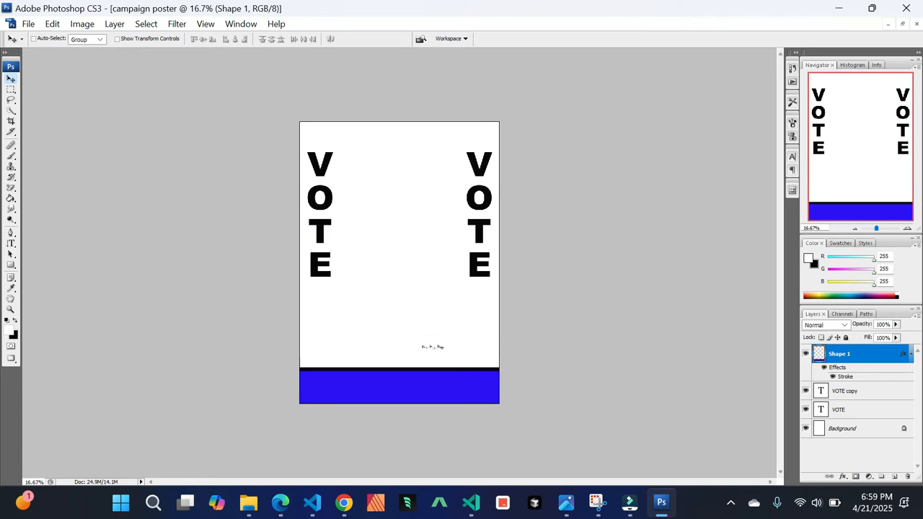
{"action": "left_click", "coordinate": [11, 266]}
- Draw a white rectangle band across the poster just above the blue bottom bar
{"action": "left_click", "coordinate": [48, 265]}
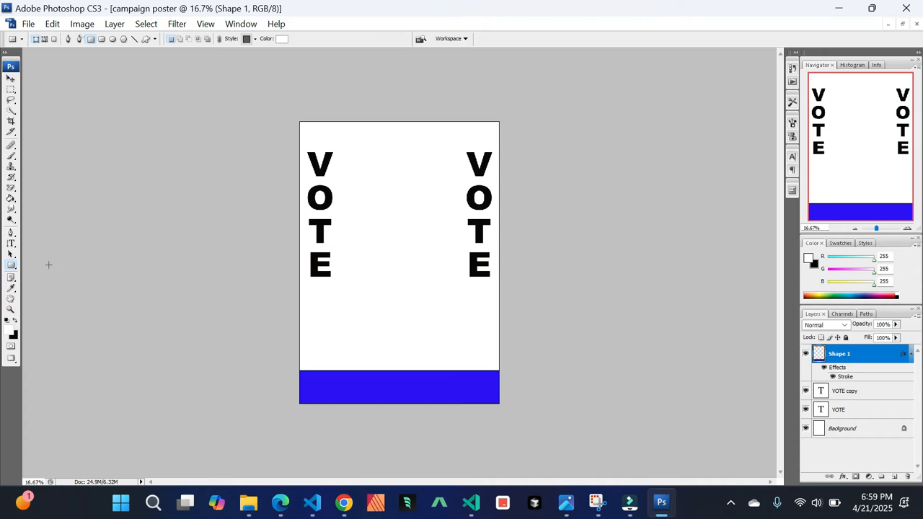
{"action": "left_click_drag", "start_coordinate": [279, 342], "coordinate": [514, 372]}
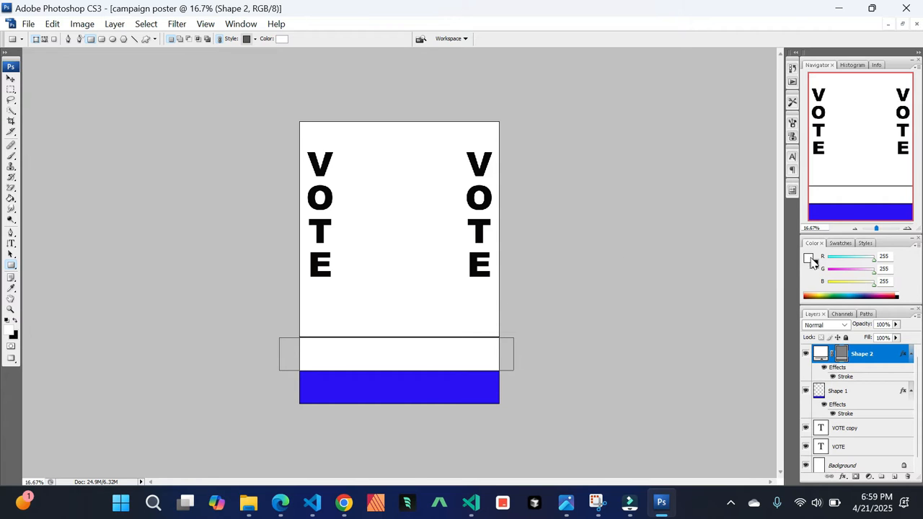
{"action": "left_click", "coordinate": [810, 260]}
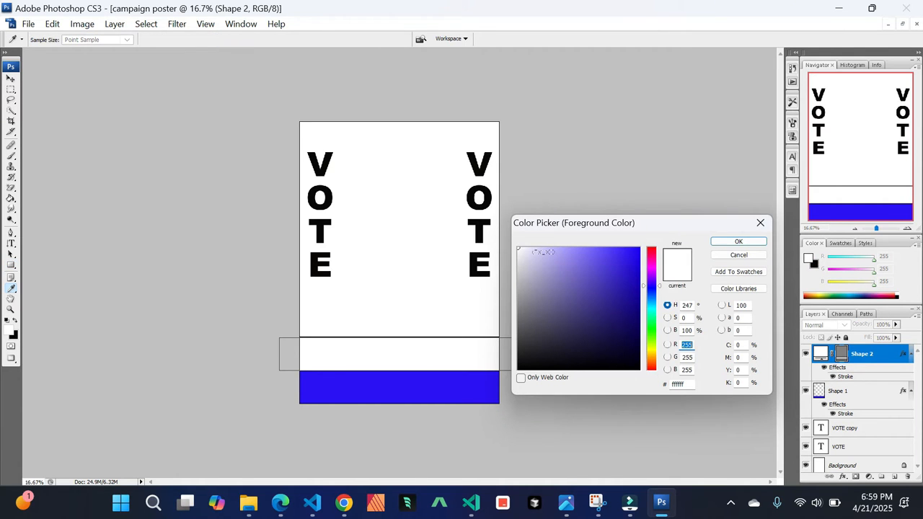
{"action": "left_click", "coordinate": [743, 243]}
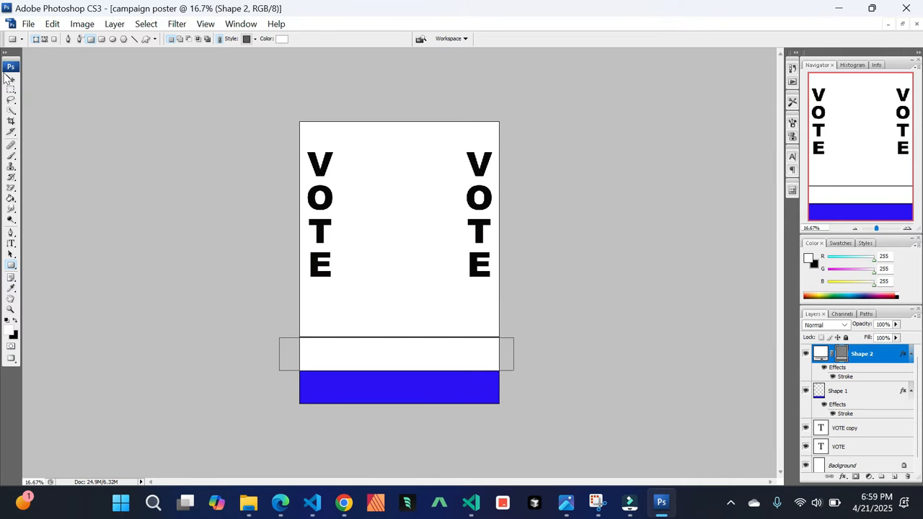
{"action": "left_click", "coordinate": [11, 78]}
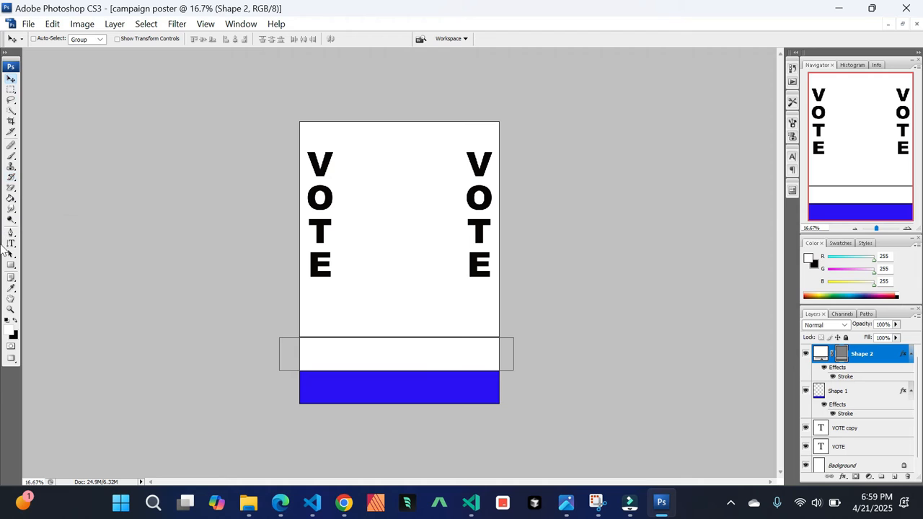
{"action": "left_click", "coordinate": [11, 265]}
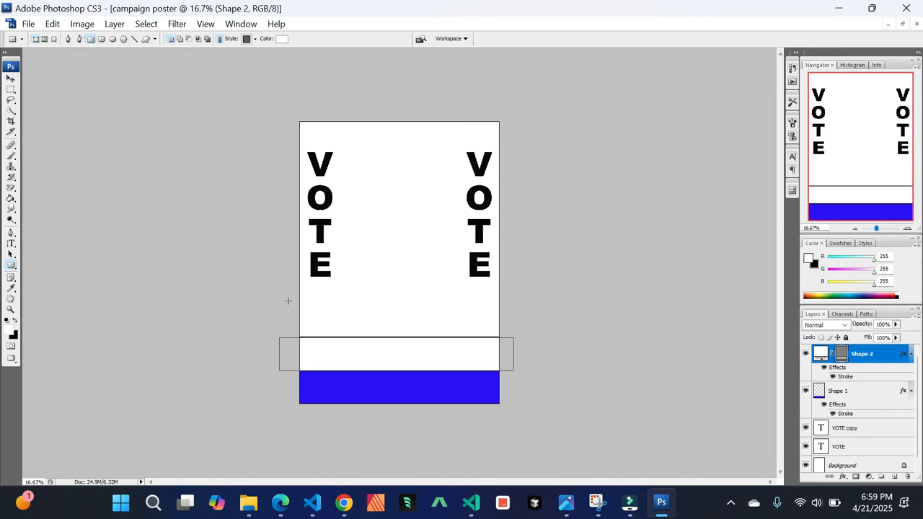
- Draw a second band above the white stripe and set the foreground colour to red (f50808)
{"action": "left_click_drag", "start_coordinate": [296, 303], "coordinate": [521, 337]}
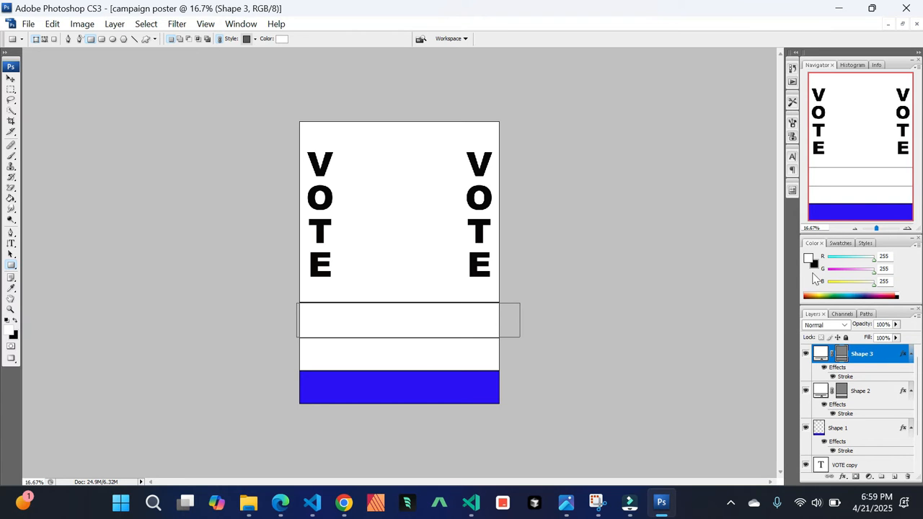
{"action": "left_click", "coordinate": [809, 260]}
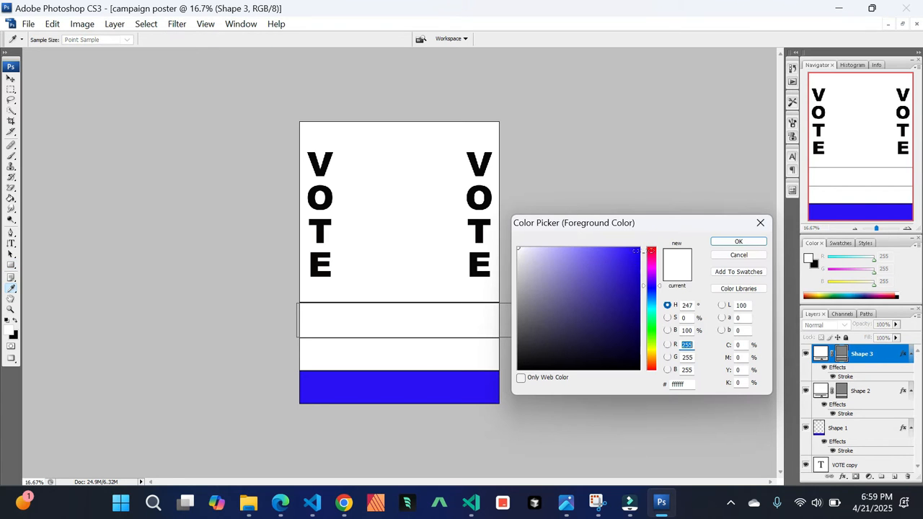
{"action": "left_click_drag", "start_coordinate": [651, 266], "coordinate": [652, 248]}
{"action": "left_click", "coordinate": [637, 251]}
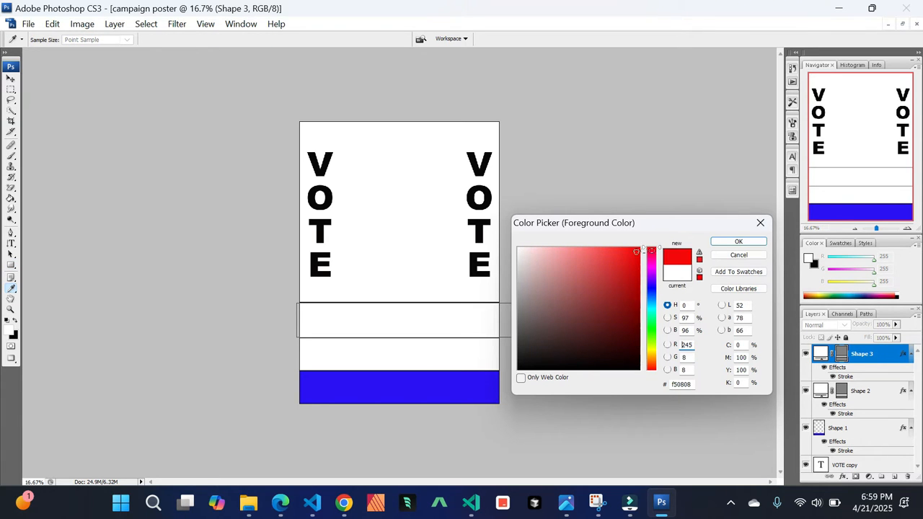
{"action": "left_click", "coordinate": [741, 242]}
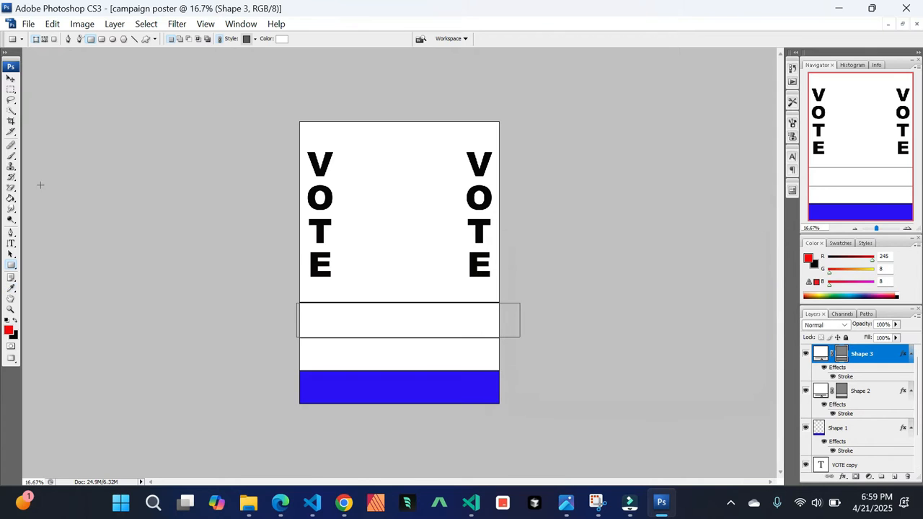
- Fill the new band red with the Paint Bucket, rasterizing the shape when prompted
{"action": "left_click", "coordinate": [10, 199]}
{"action": "left_click", "coordinate": [363, 322]}
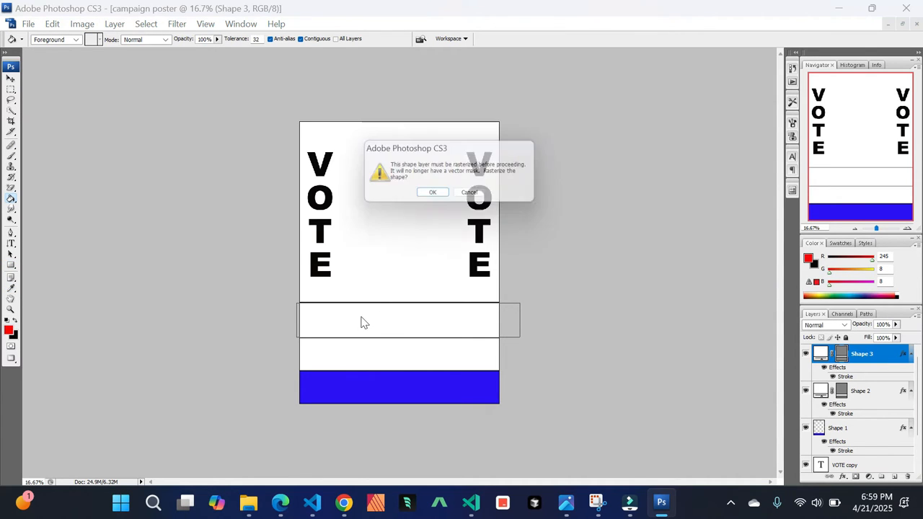
{"action": "left_click", "coordinate": [433, 191]}
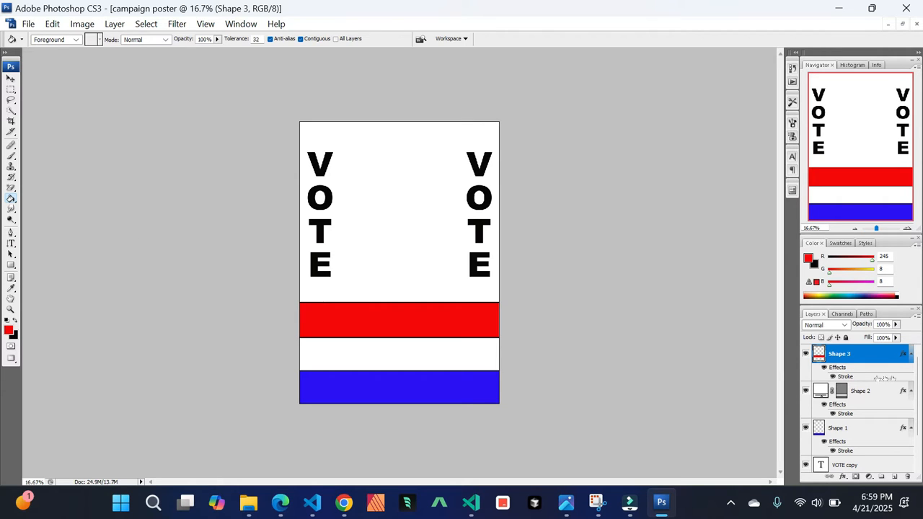
{"action": "left_click", "coordinate": [883, 391]}
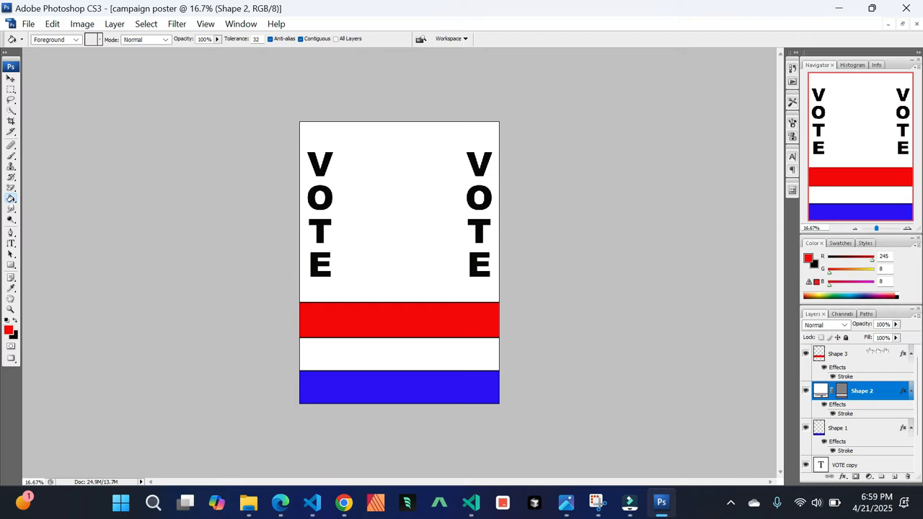
{"action": "left_click", "coordinate": [877, 352]}
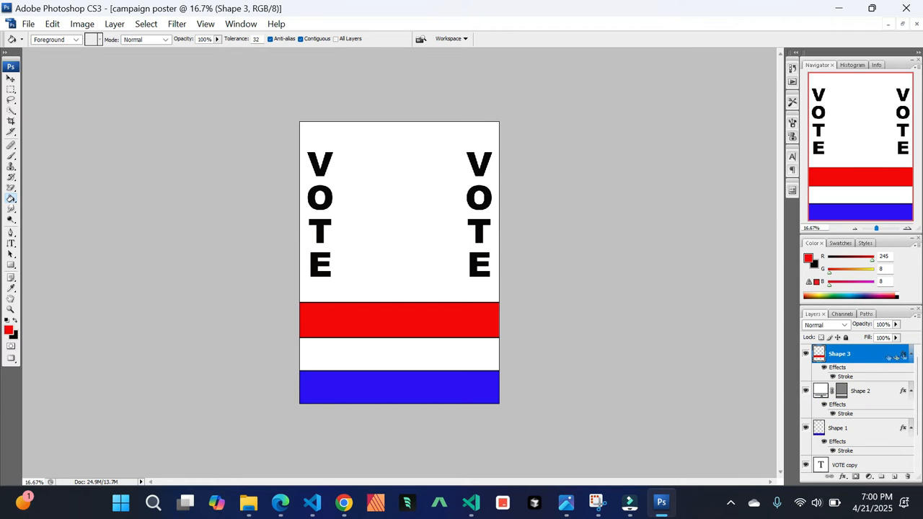
- Reduce the red band's Stroke size from 13 px to 1 px in Layer Style
{"action": "double_click", "coordinate": [896, 356]}
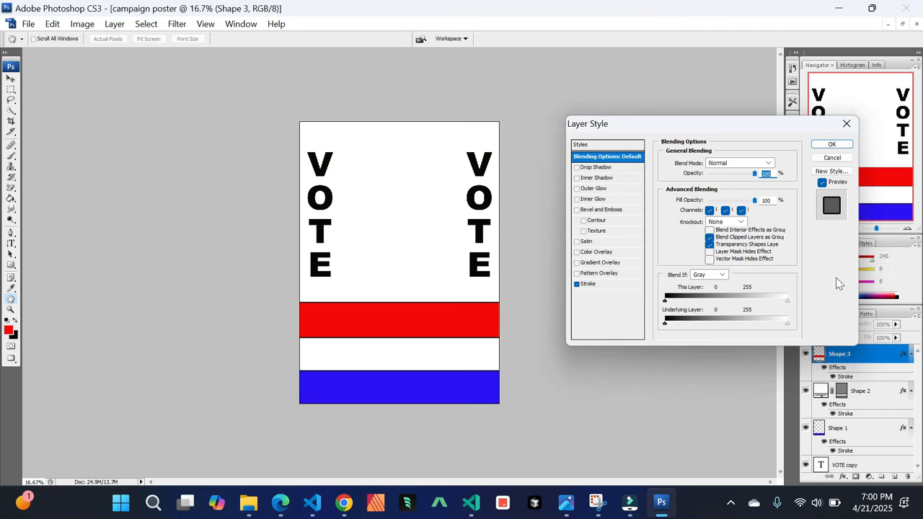
{"action": "left_click", "coordinate": [612, 287]}
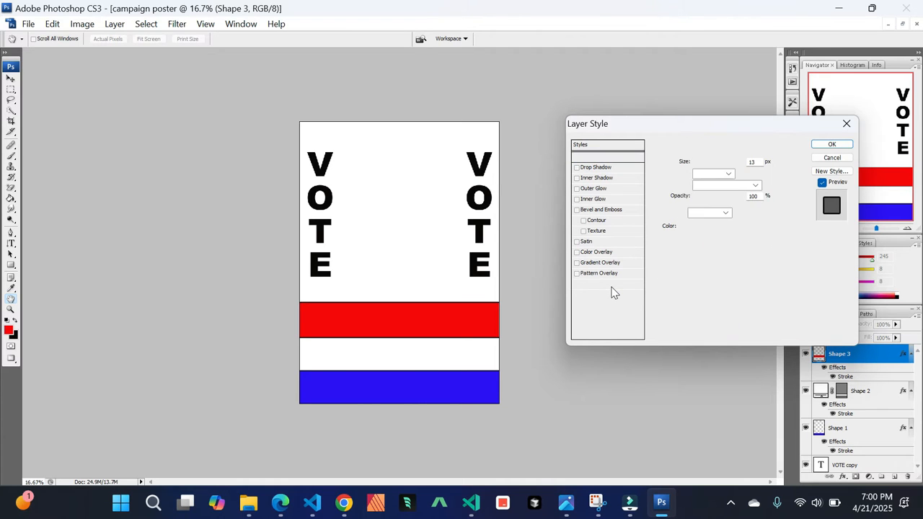
{"action": "left_click_drag", "start_coordinate": [702, 167], "coordinate": [674, 172]}
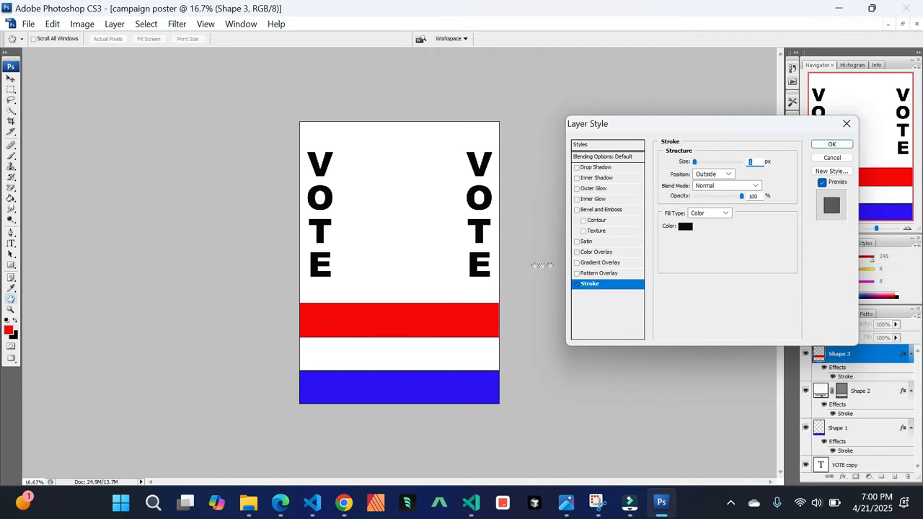
{"action": "left_click", "coordinate": [832, 145]}
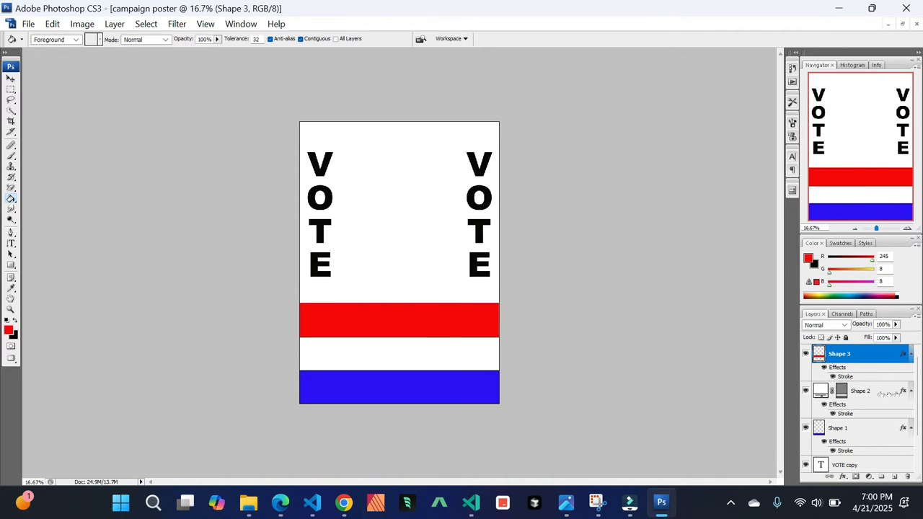
- Reduce the blue stripe's Stroke size from 13 px to 1 px
{"action": "left_click", "coordinate": [889, 394]}
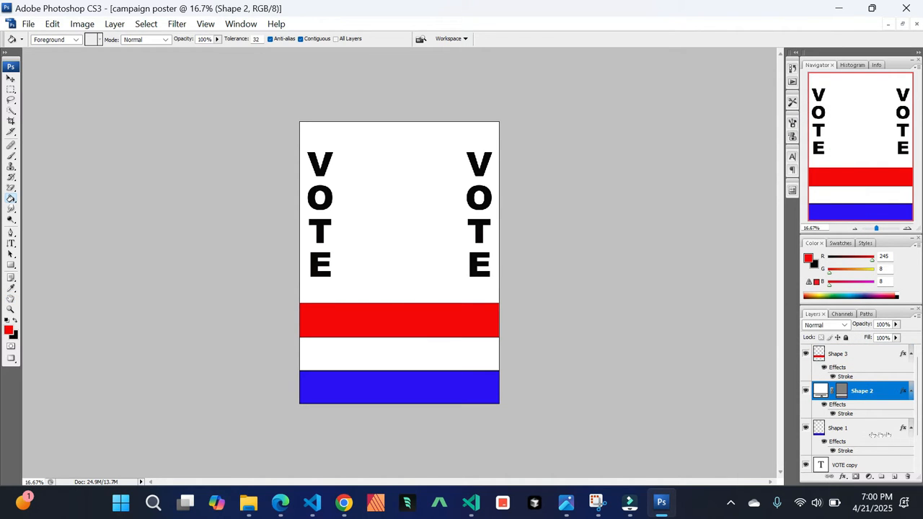
{"action": "left_click", "coordinate": [874, 433]}
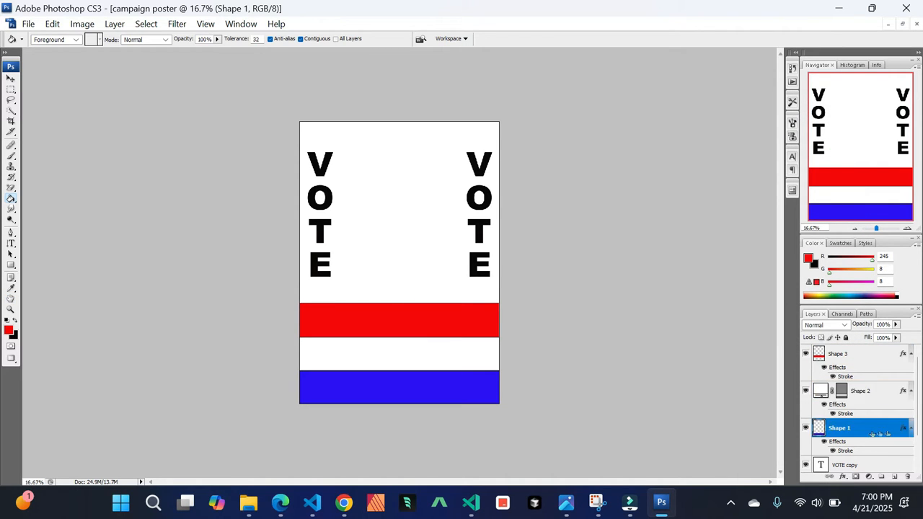
{"action": "left_click", "coordinate": [10, 78]}
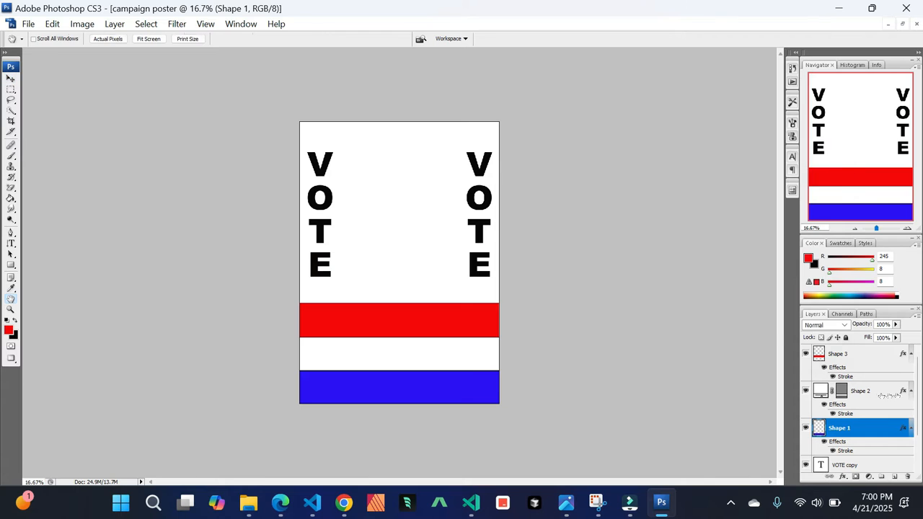
{"action": "left_click", "coordinate": [624, 289]}
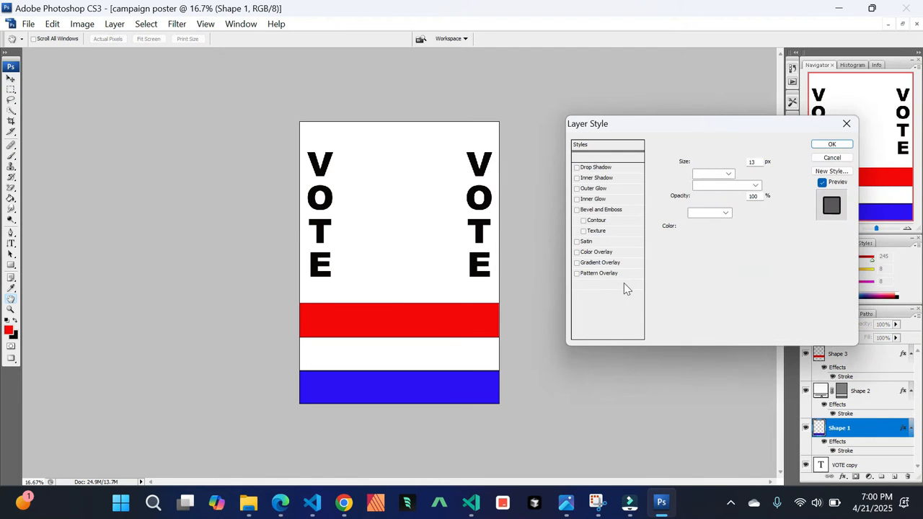
{"action": "left_click_drag", "start_coordinate": [704, 165], "coordinate": [650, 166]}
{"action": "left_click", "coordinate": [833, 145]}
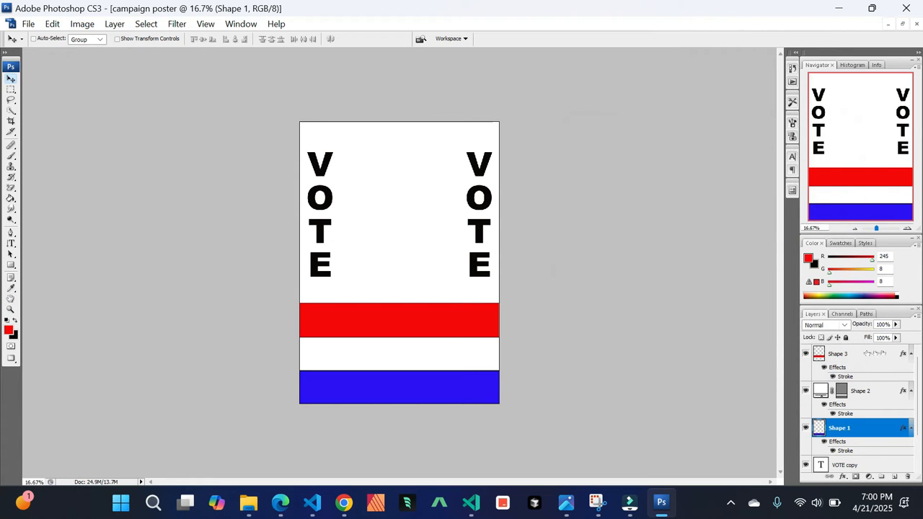
{"action": "left_click", "coordinate": [865, 353]}
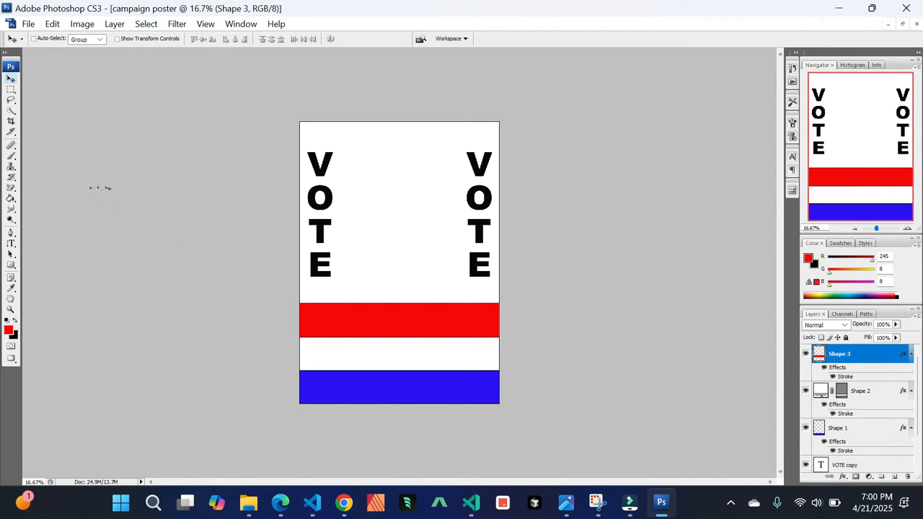
{"action": "left_click", "coordinate": [11, 245]}
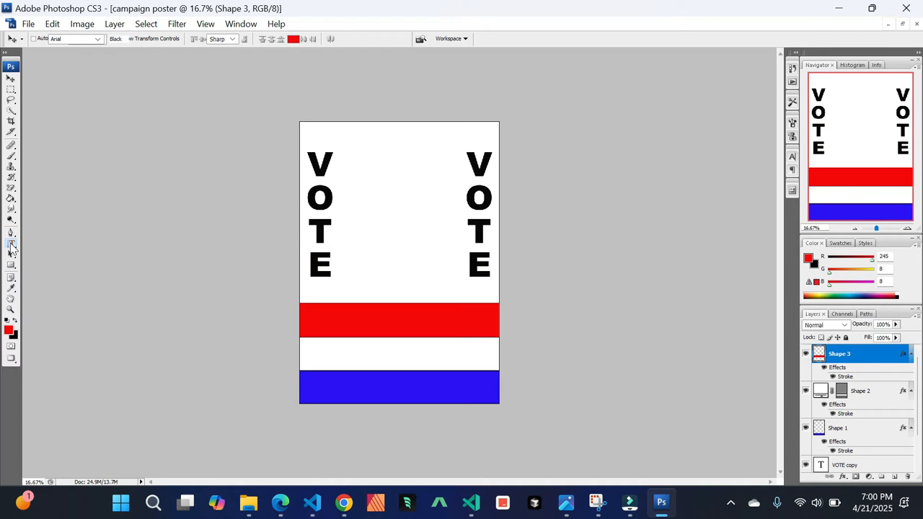
{"action": "left_click", "coordinate": [11, 247]}
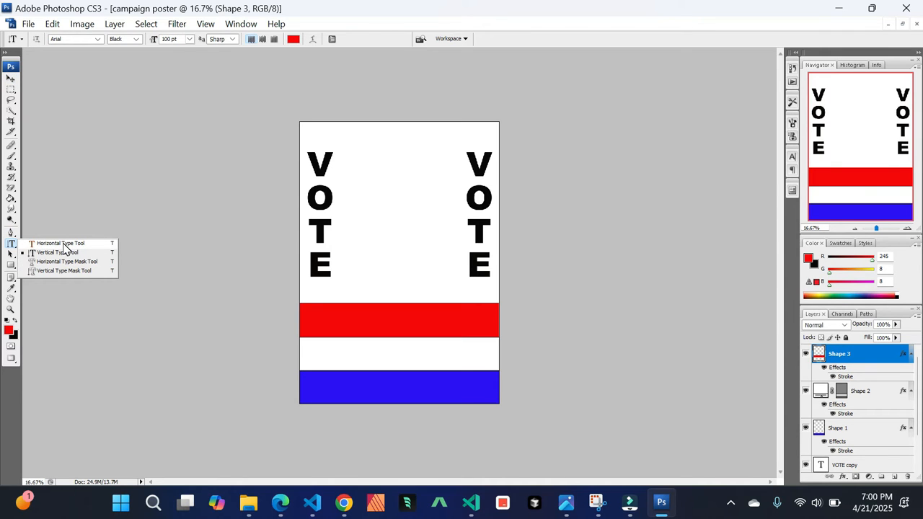
{"action": "left_click", "coordinate": [63, 244]}
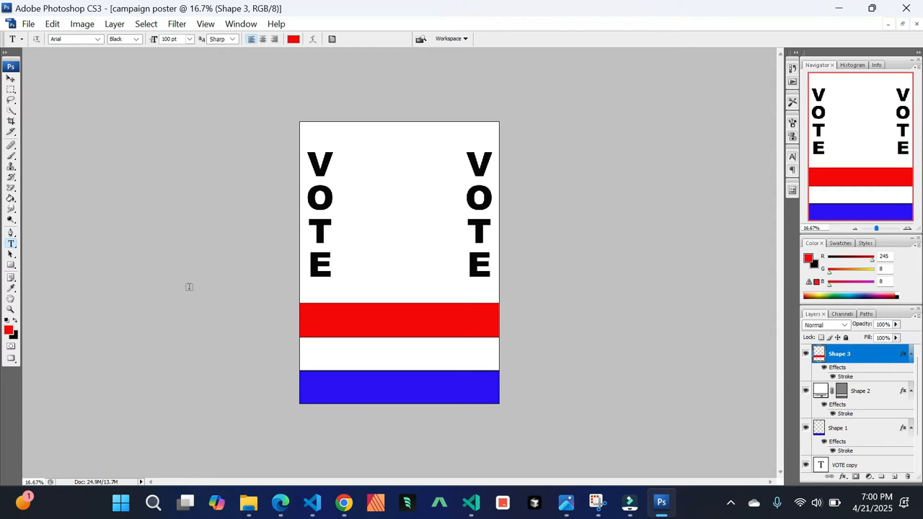
{"action": "left_click", "coordinate": [332, 321]}
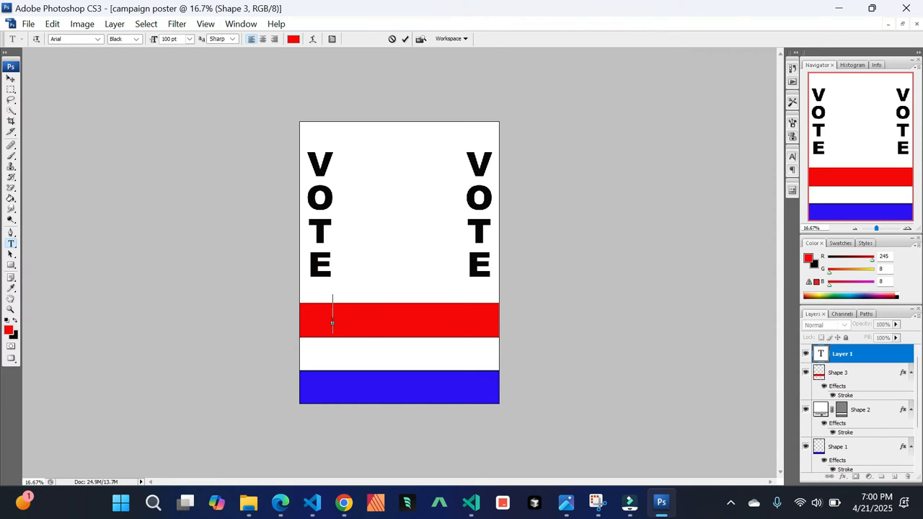
- Change the RAY text colour to white
{"action": "key", "text": "ctrl+a"}
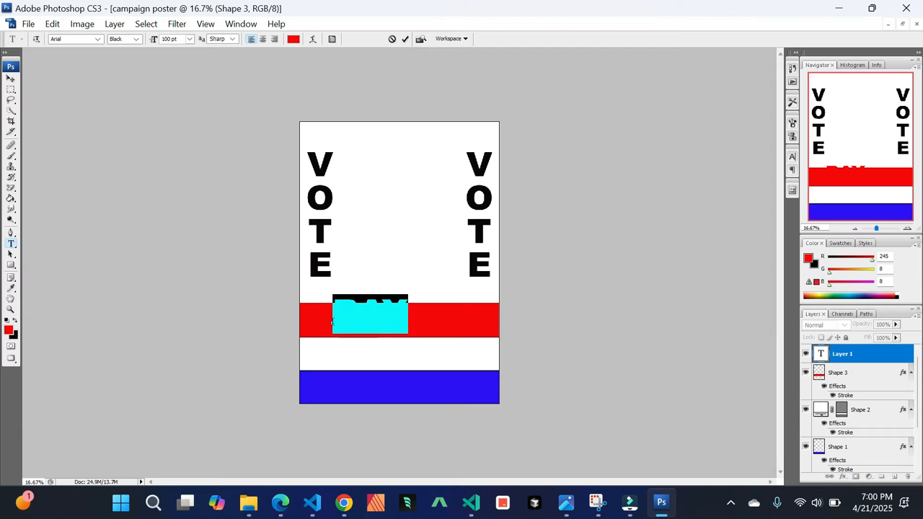
{"action": "left_click", "coordinate": [808, 258]}
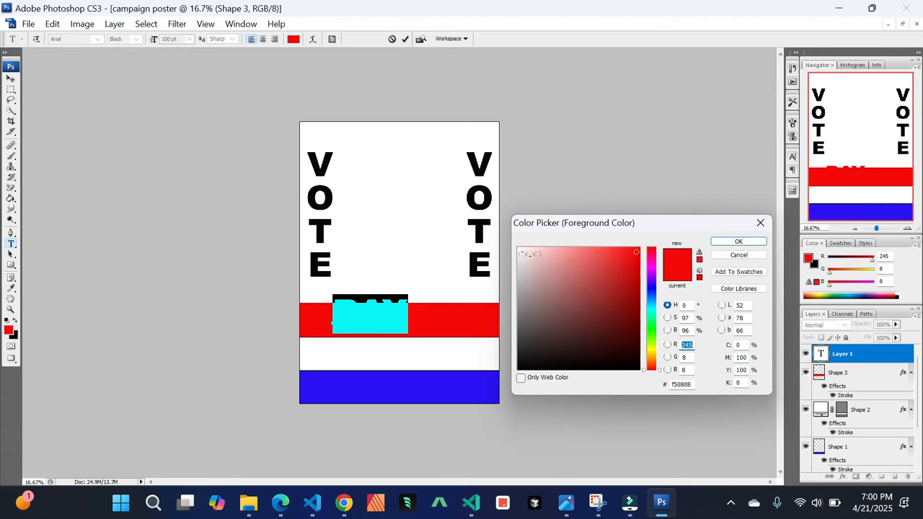
{"action": "left_click", "coordinate": [737, 243]}
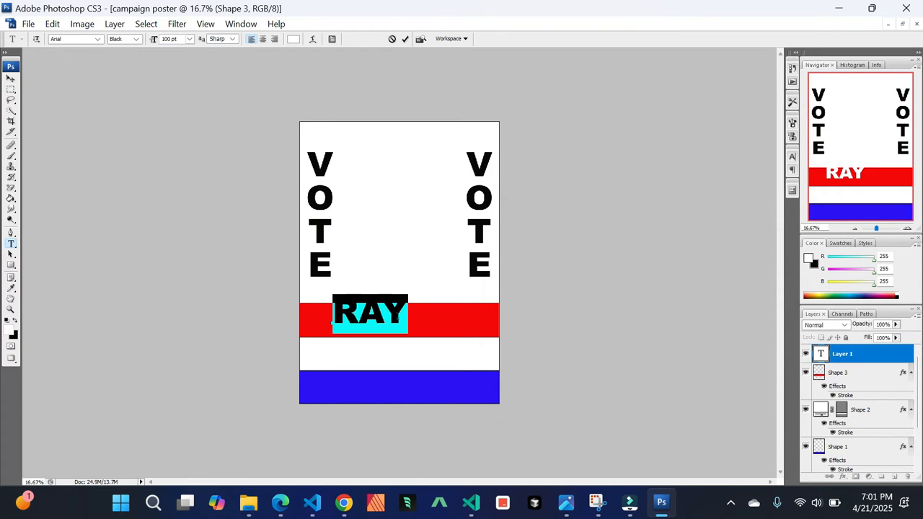
{"action": "left_click", "coordinate": [382, 312]}
{"action": "key", "text": "ctrl+a"}
{"action": "left_click", "coordinate": [190, 39]}
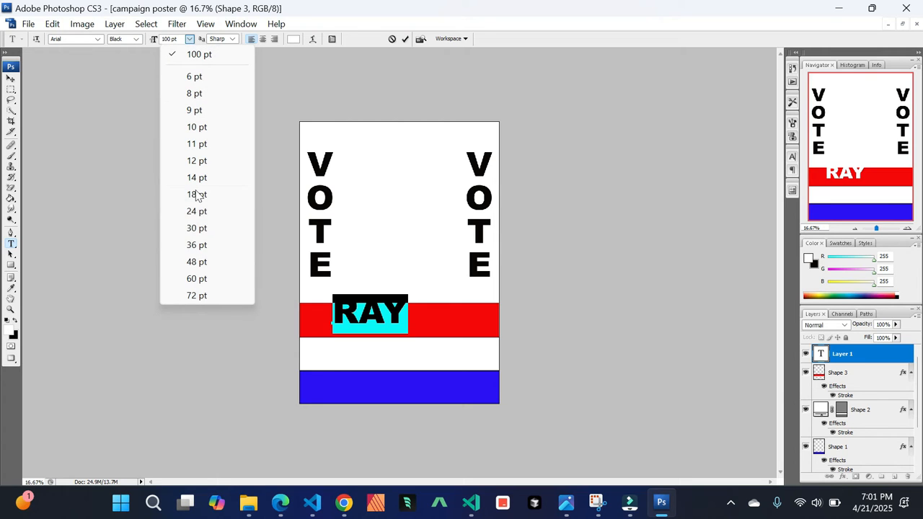
{"action": "left_click", "coordinate": [199, 261]}
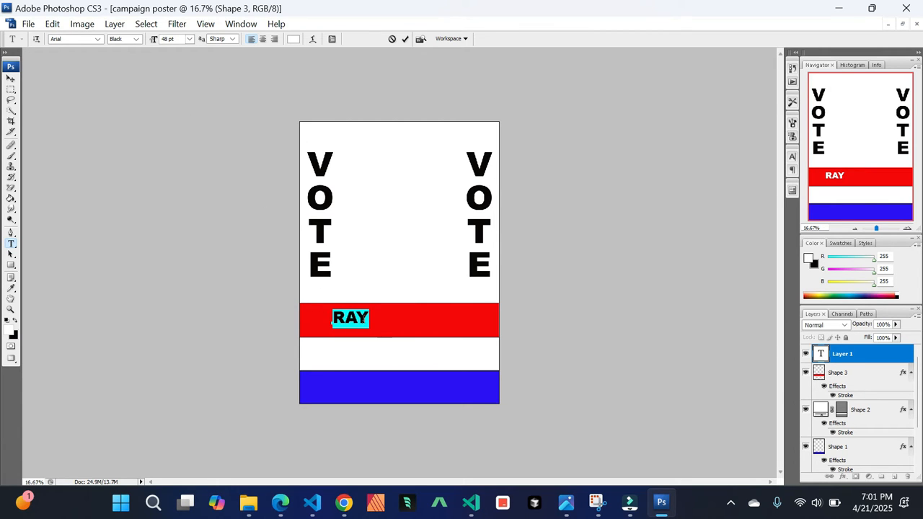
{"action": "left_click", "coordinate": [332, 322]}
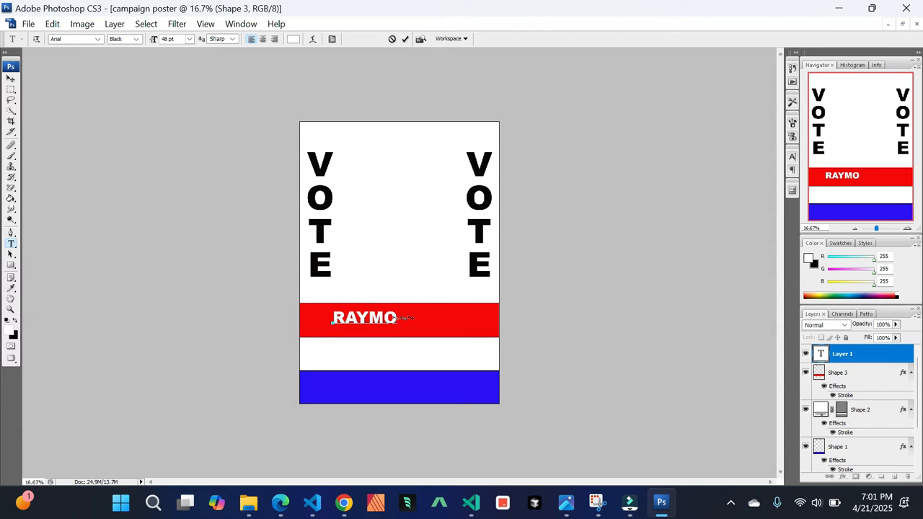
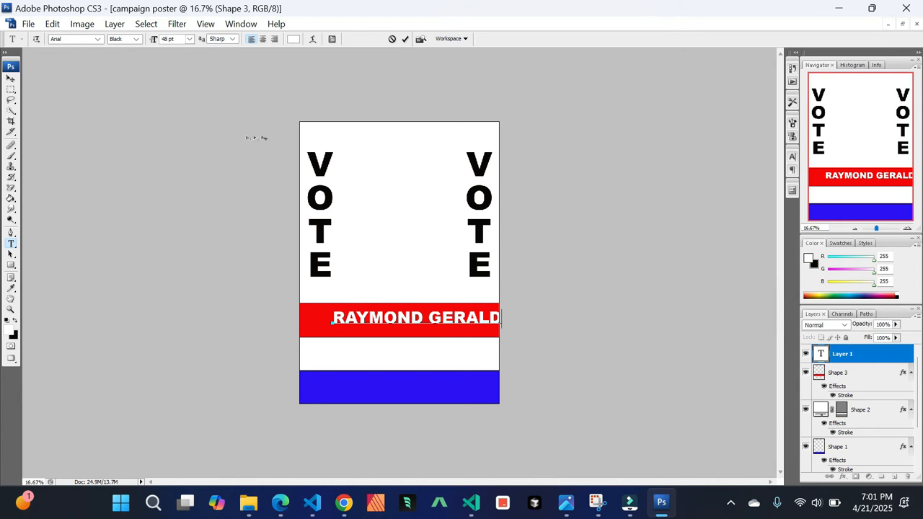
{"action": "left_click", "coordinate": [11, 78]}
{"action": "left_click_drag", "start_coordinate": [444, 321], "coordinate": [431, 324]}
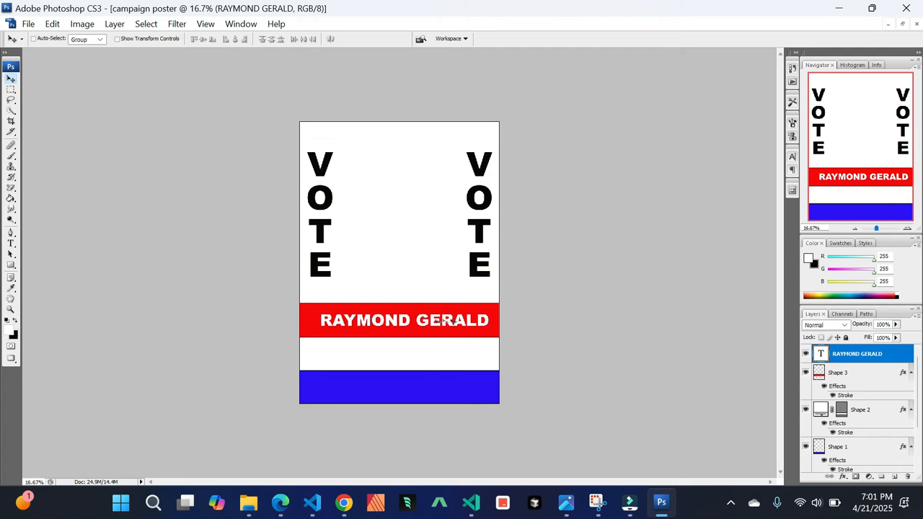
{"action": "left_click_drag", "start_coordinate": [899, 354], "coordinate": [895, 477]}
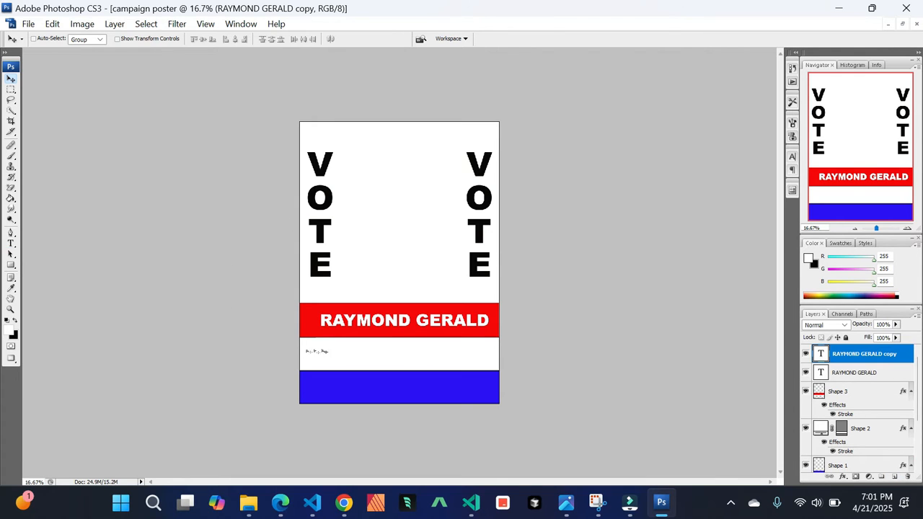
{"action": "left_click_drag", "start_coordinate": [422, 324], "coordinate": [422, 342]}
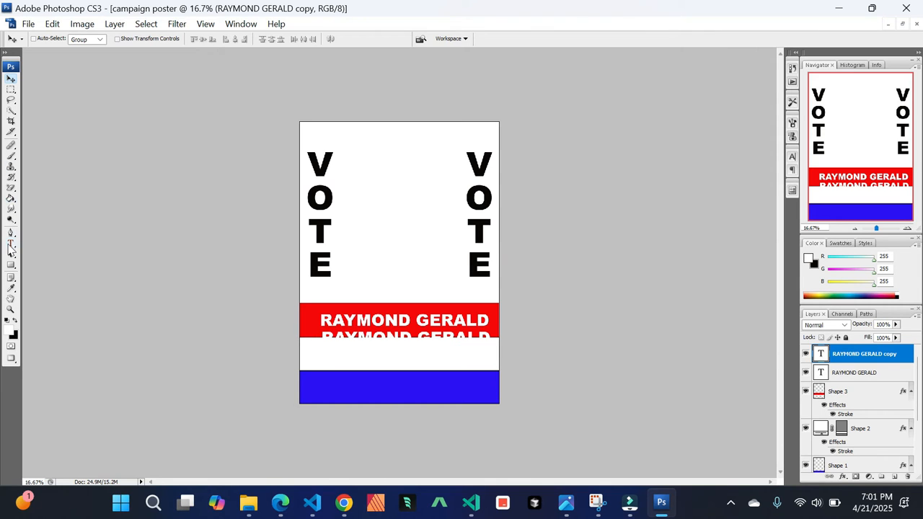
{"action": "left_click", "coordinate": [11, 243]}
{"action": "left_click", "coordinate": [410, 339]}
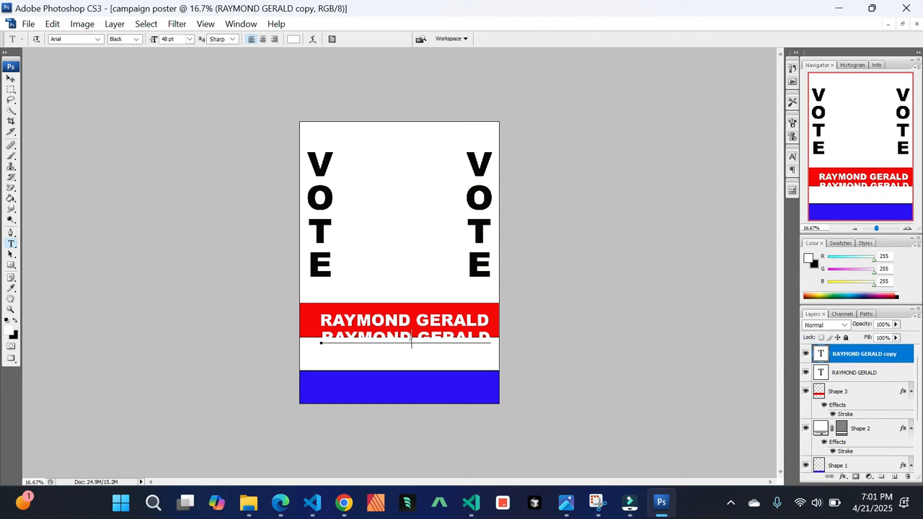
{"action": "key", "text": "ctrl+a"}
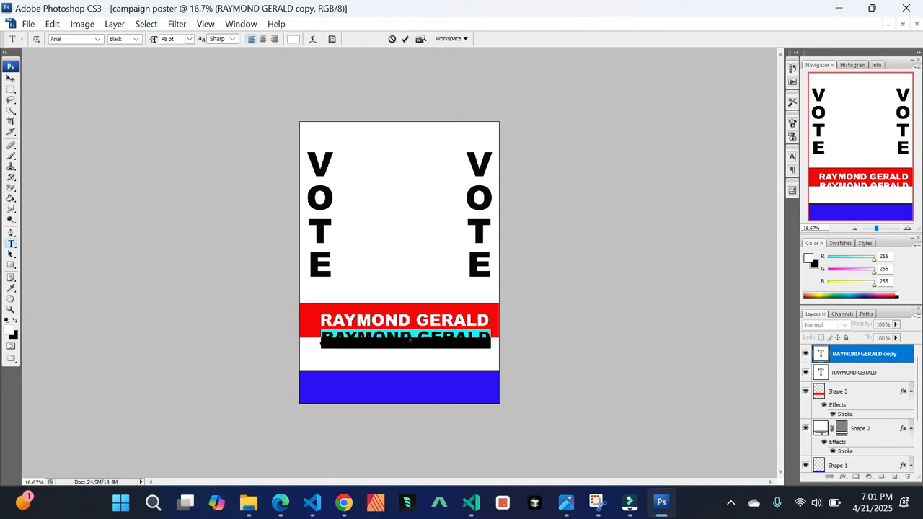
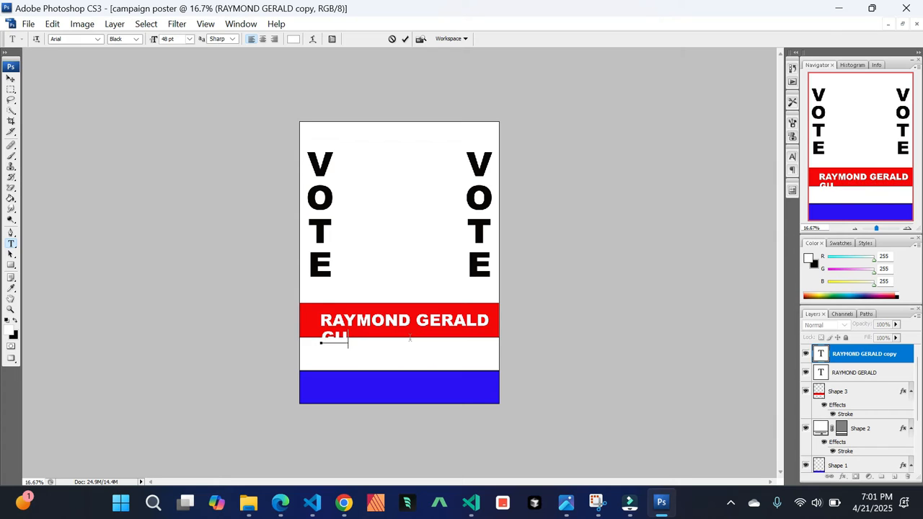
{"action": "key", "text": "ctrl+a"}
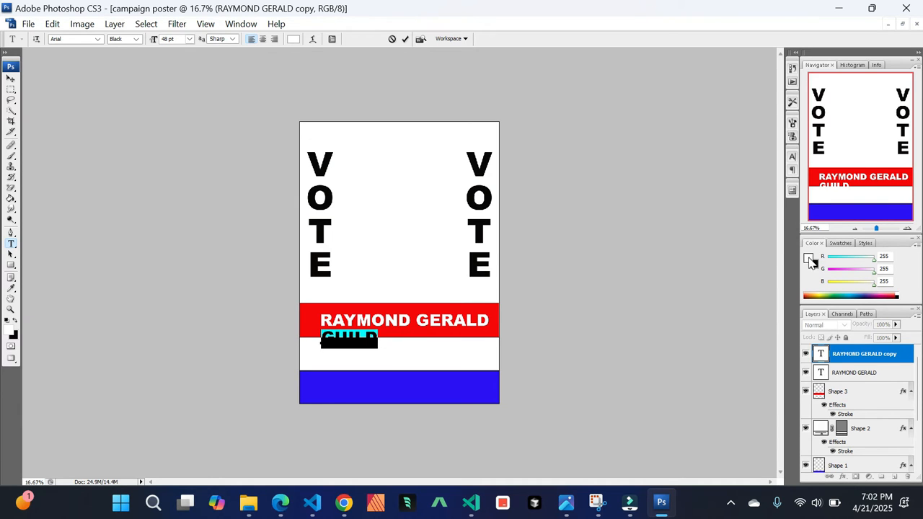
{"action": "left_click", "coordinate": [809, 259]}
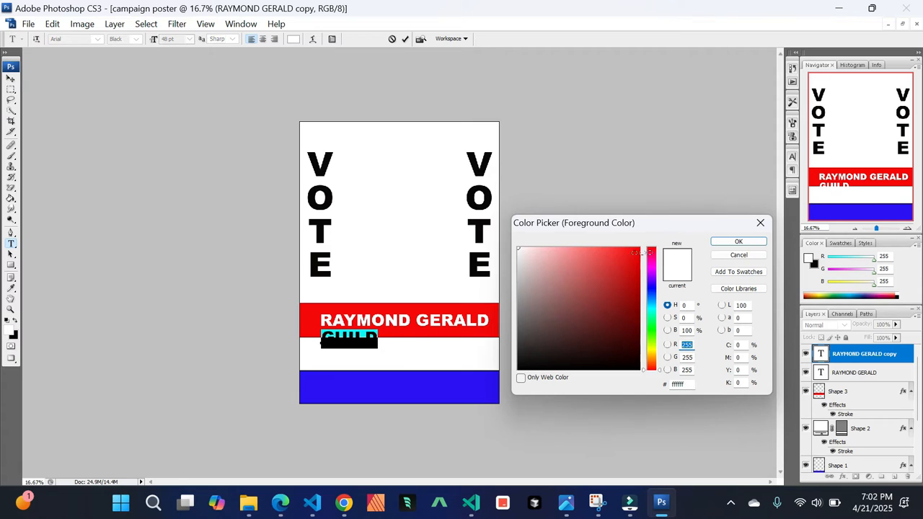
{"action": "left_click", "coordinate": [635, 253]}
{"action": "left_click", "coordinate": [743, 242]}
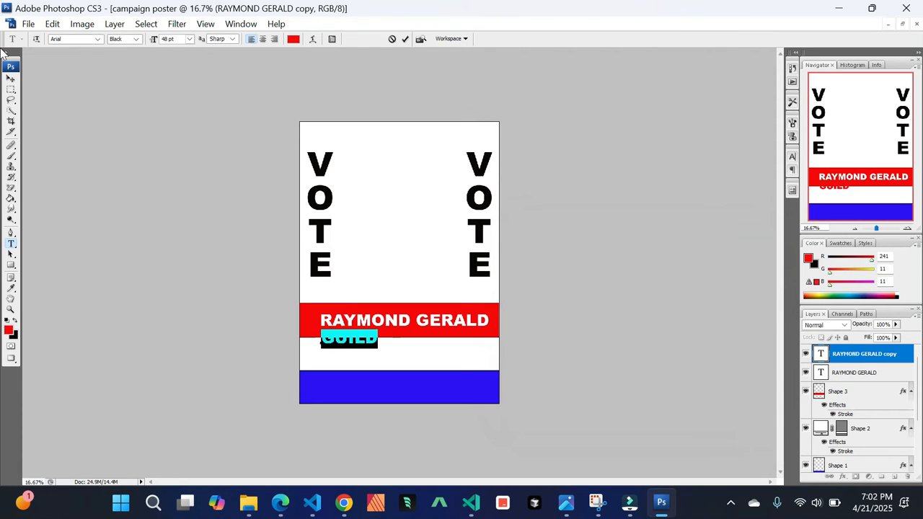
{"action": "left_click", "coordinate": [11, 78]}
{"action": "left_click_drag", "start_coordinate": [365, 341], "coordinate": [361, 357]}
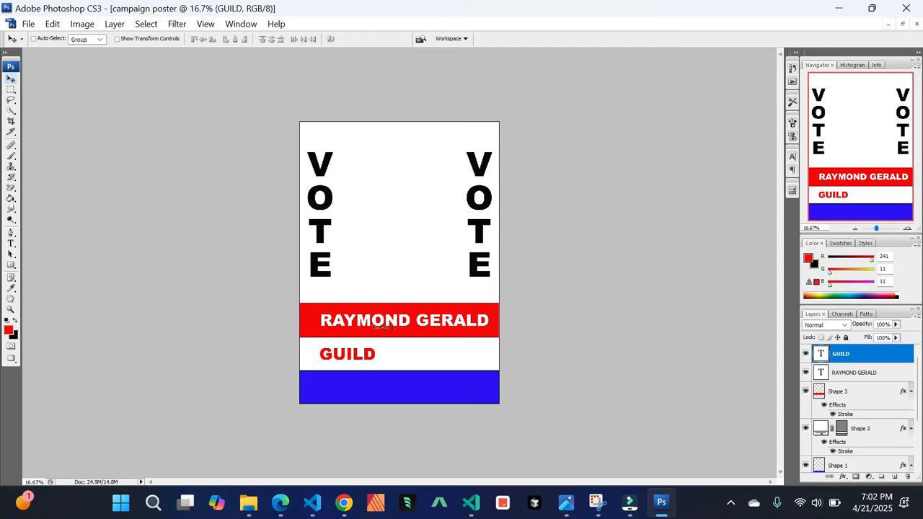
{"action": "left_click", "coordinate": [11, 244]}
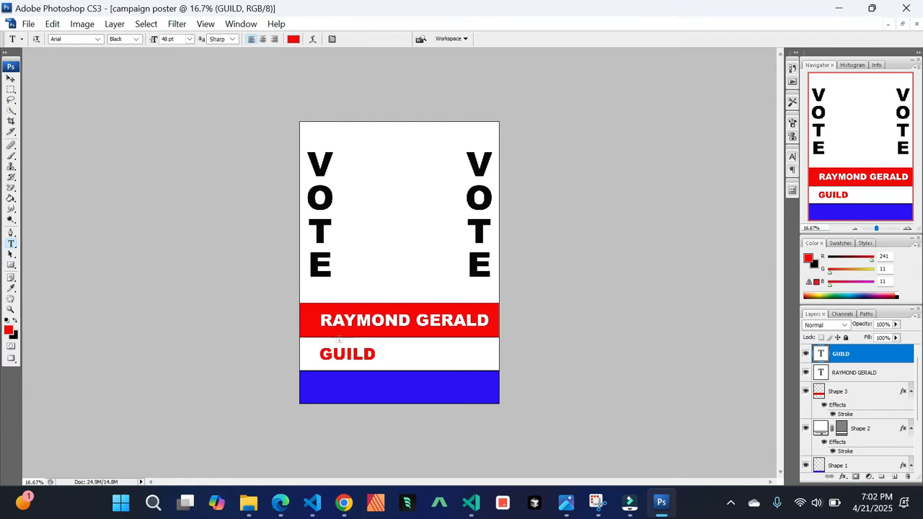
{"action": "left_click", "coordinate": [378, 357]}
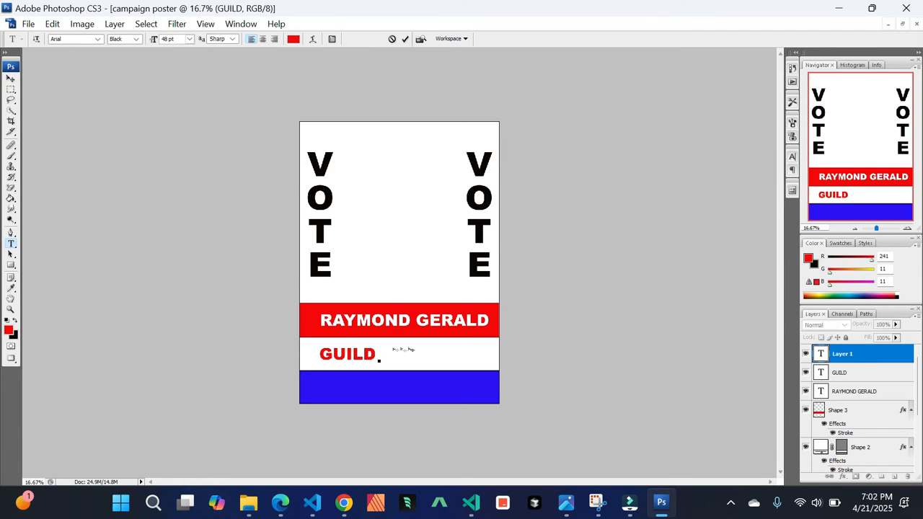
{"action": "left_click", "coordinate": [11, 78]}
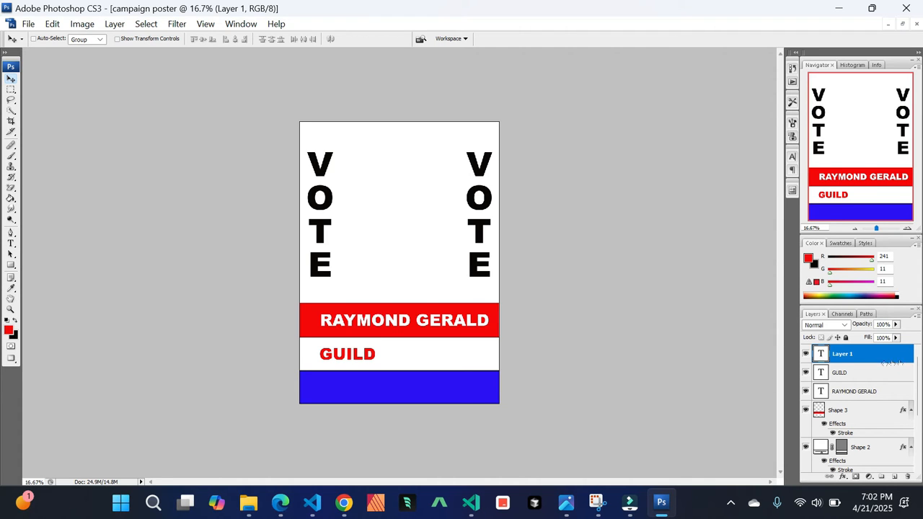
{"action": "left_click", "coordinate": [908, 477]}
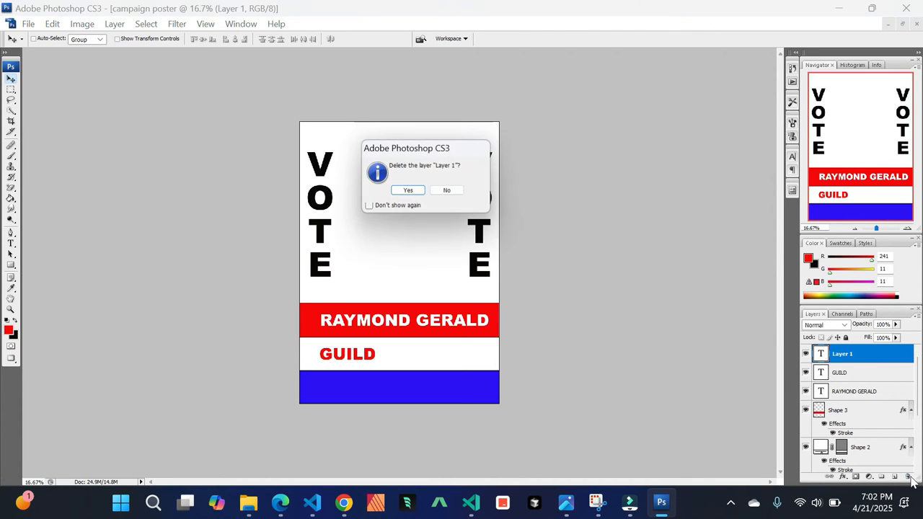
{"action": "left_click", "coordinate": [408, 190]}
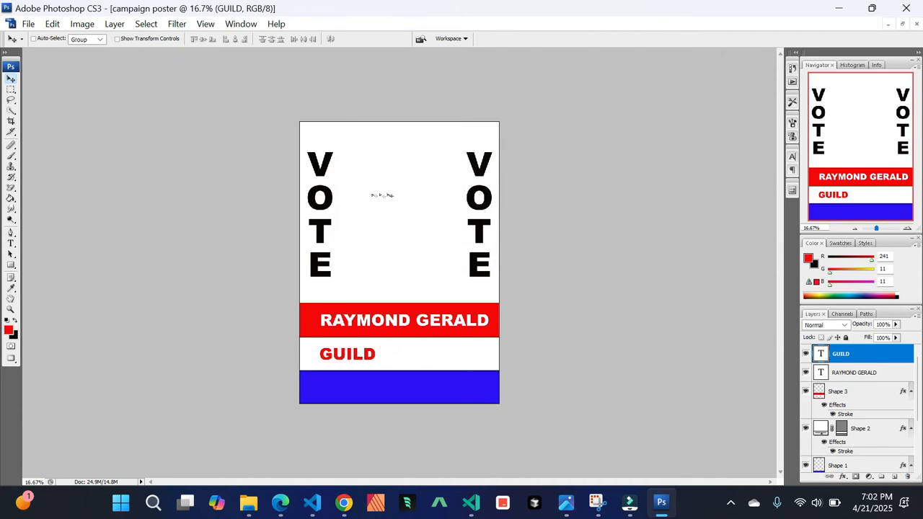
{"action": "left_click", "coordinate": [11, 243]}
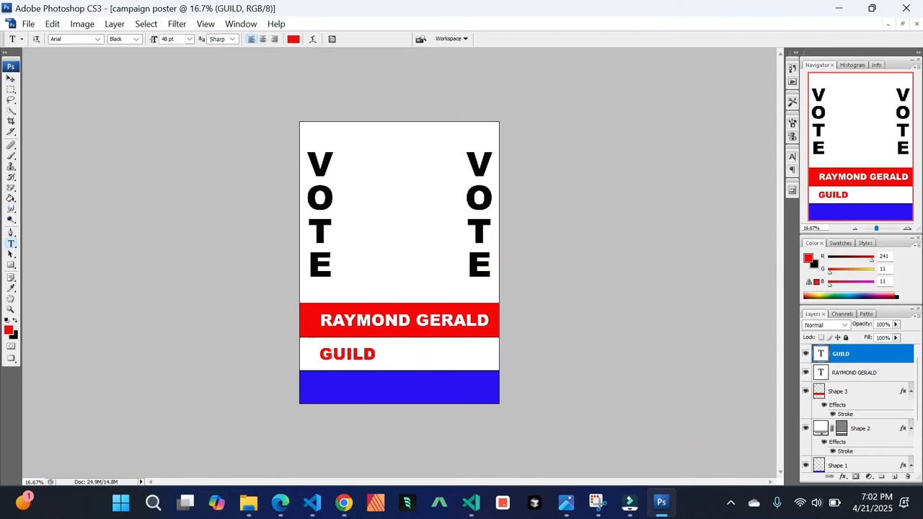
{"action": "left_click", "coordinate": [368, 353]}
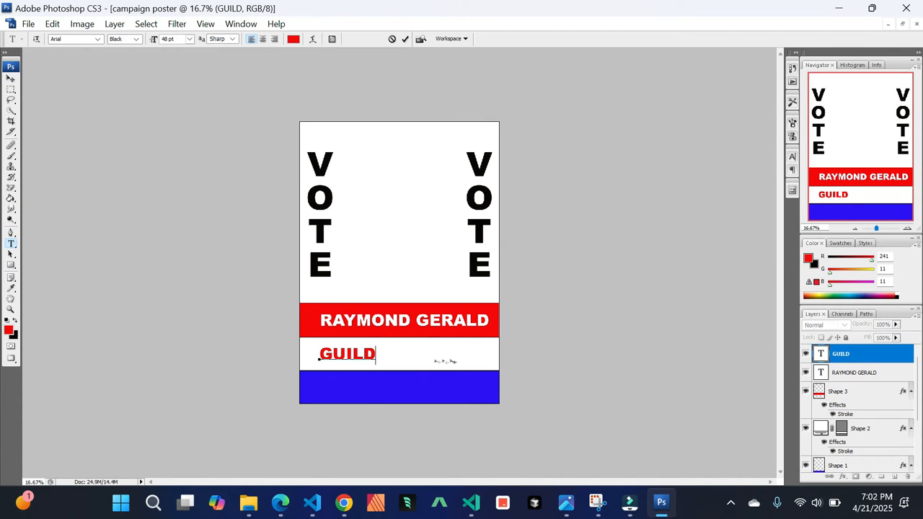
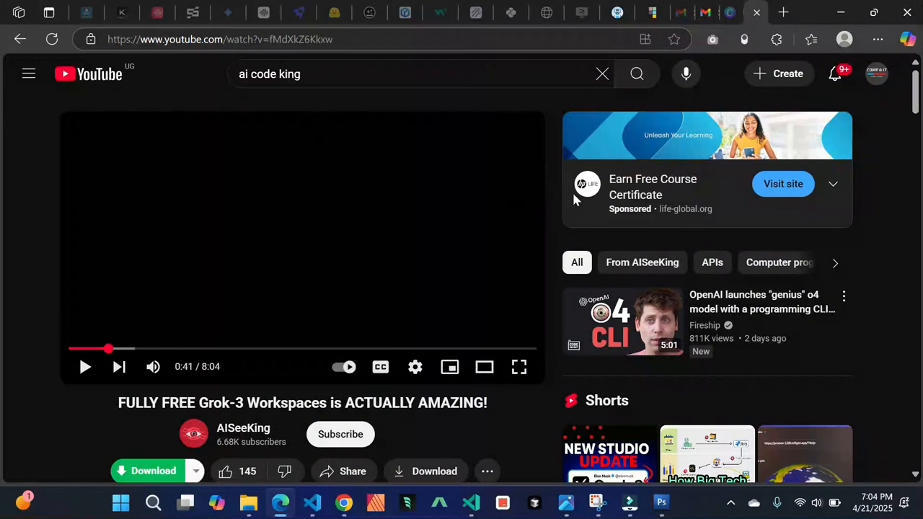
- Search Google for 'remove background' in Edge and open Photoroom's free Background Remover page
{"action": "left_click", "coordinate": [730, 14]}
{"action": "left_click", "coordinate": [451, 40]}
{"action": "type", "text": "RE"}
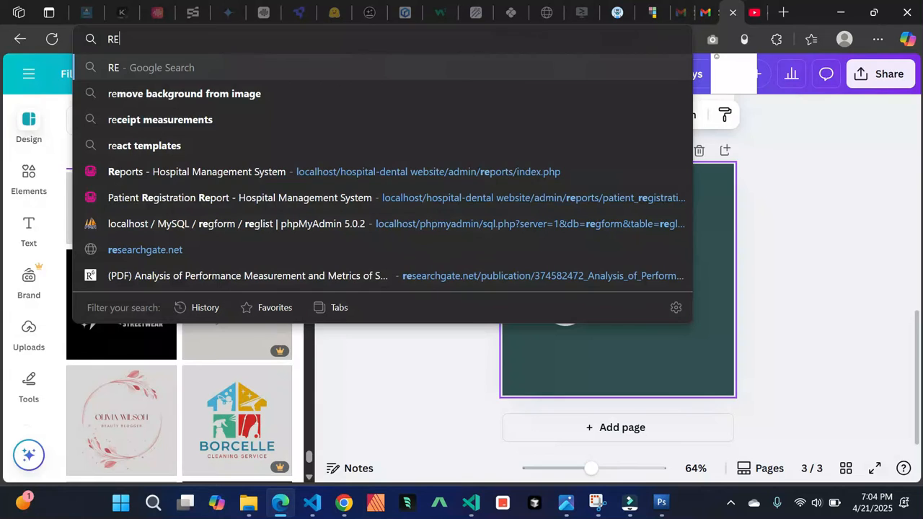
{"action": "type", "text": "MOVE"}
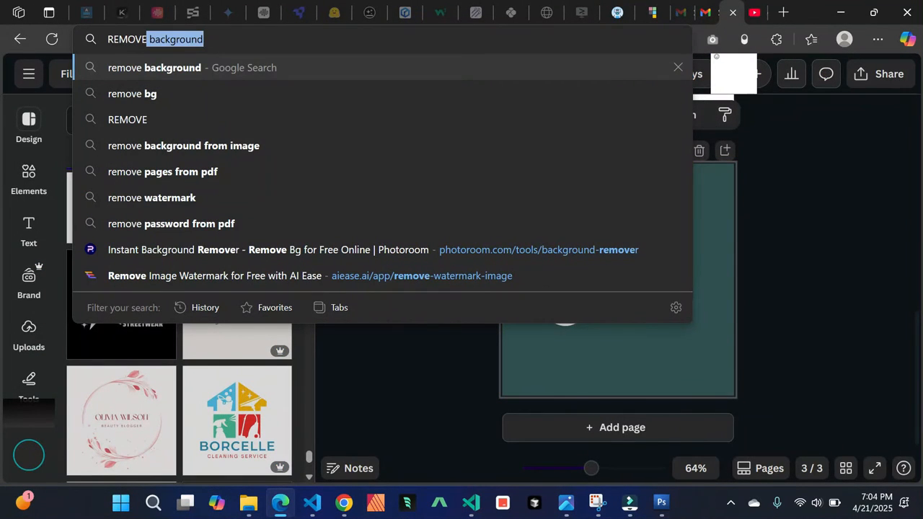
{"action": "key", "text": "Return"}
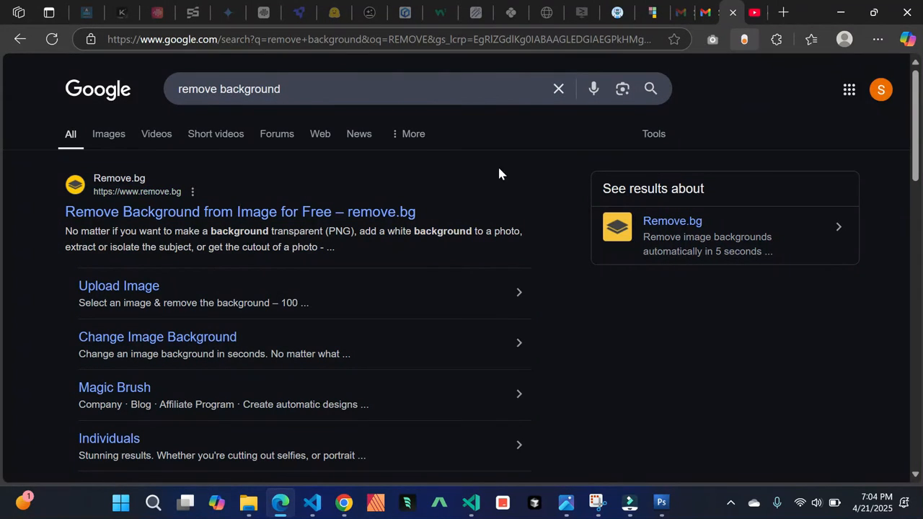
{"action": "scroll", "coordinate": [470, 186], "scroll_direction": "down", "scroll_amount": 3}
{"action": "scroll", "coordinate": [470, 186], "scroll_direction": "down", "scroll_amount": 3}
{"action": "left_click", "coordinate": [186, 177]}
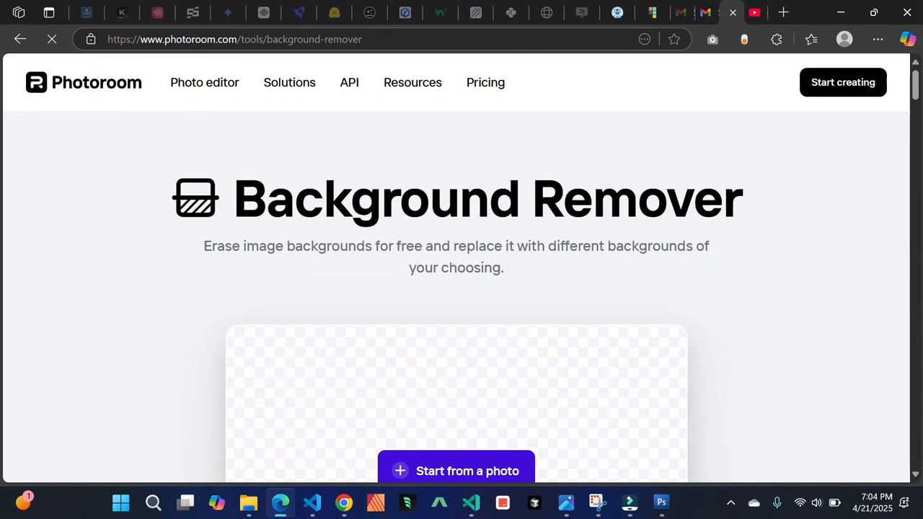
{"action": "scroll", "coordinate": [295, 202], "scroll_direction": "down", "scroll_amount": 2}
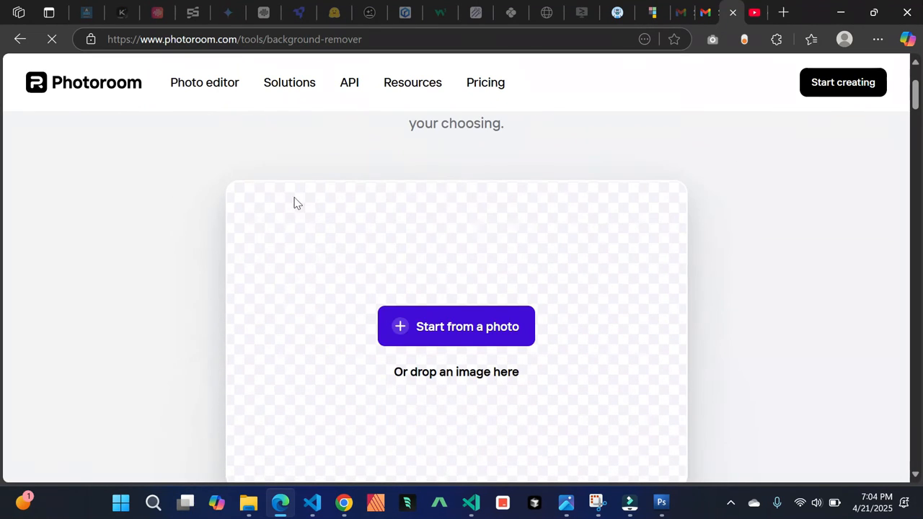
- Start a photo upload in Photoroom and browse to the Pictures > Screenshots folder
{"action": "left_click", "coordinate": [401, 332]}
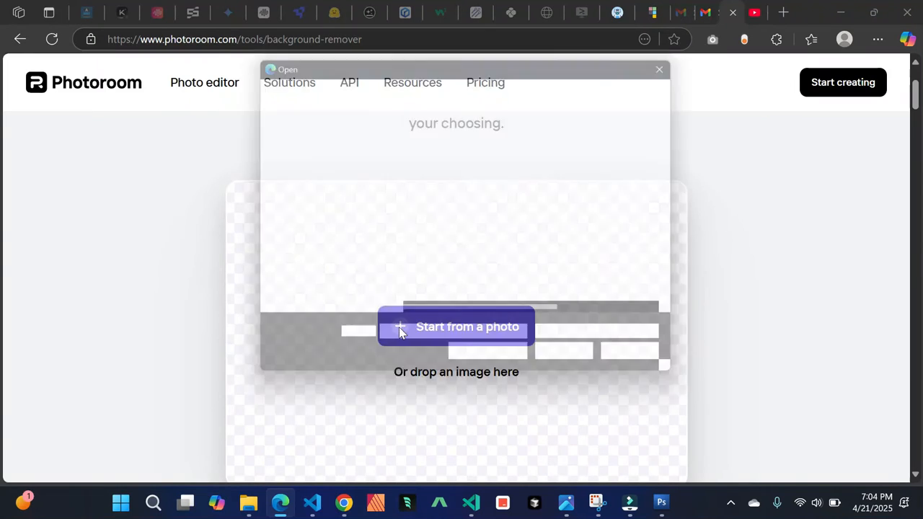
{"action": "scroll", "coordinate": [305, 256], "scroll_direction": "down", "scroll_amount": 2}
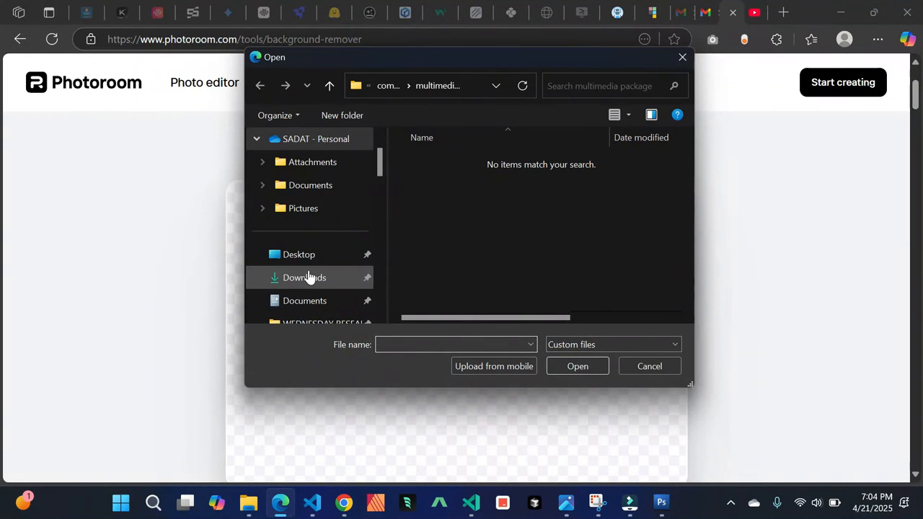
{"action": "scroll", "coordinate": [308, 276], "scroll_direction": "down", "scroll_amount": 4}
{"action": "scroll", "coordinate": [306, 275], "scroll_direction": "up", "scroll_amount": 5}
{"action": "scroll", "coordinate": [307, 276], "scroll_direction": "down", "scroll_amount": 3}
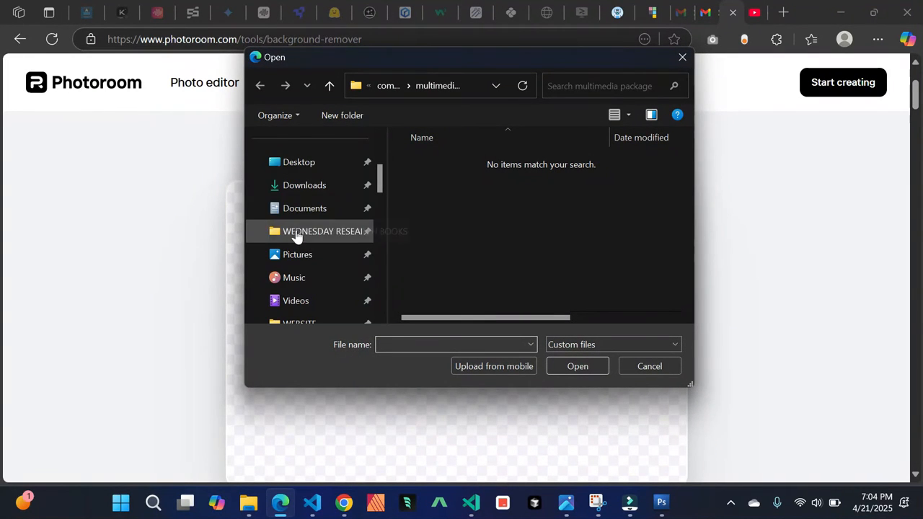
{"action": "scroll", "coordinate": [296, 236], "scroll_direction": "down", "scroll_amount": 3}
{"action": "left_click", "coordinate": [316, 188]}
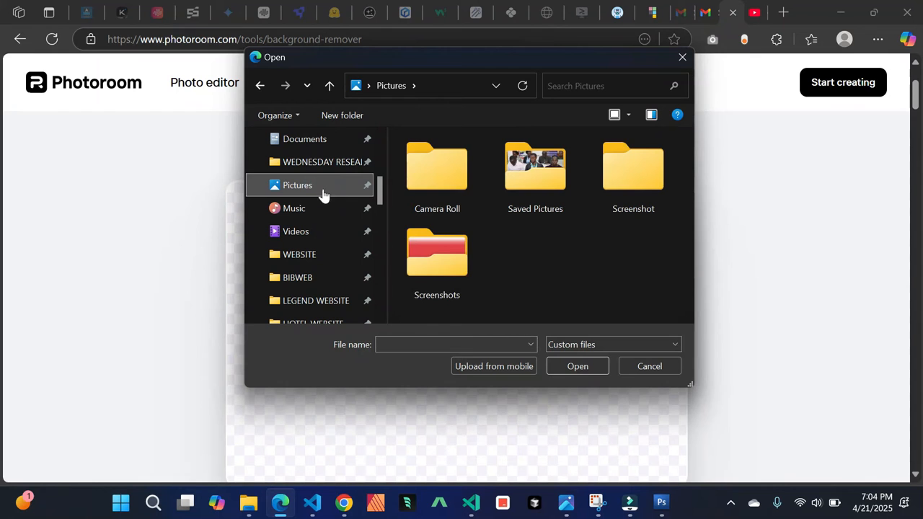
{"action": "double_click", "coordinate": [431, 241]}
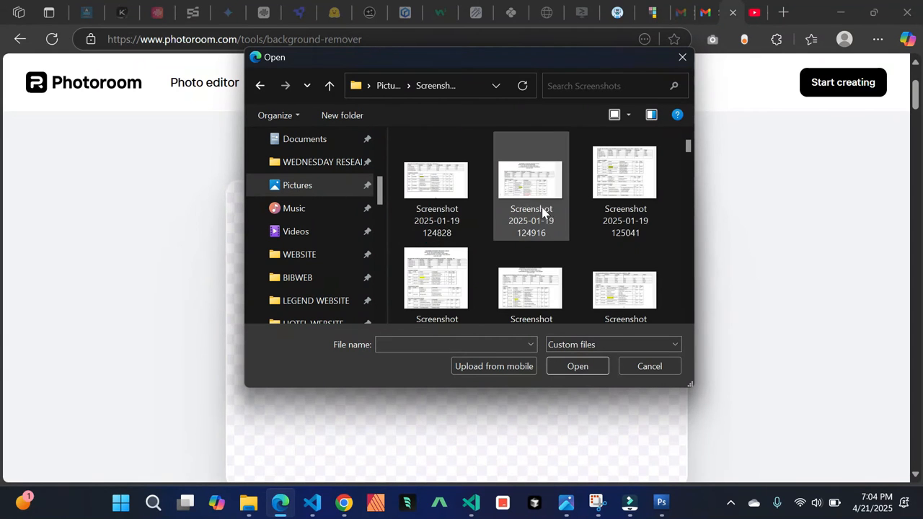
- Upload the 164952 screenshot of the man in a suit for background removal
{"action": "left_click_drag", "start_coordinate": [691, 148], "coordinate": [697, 310]}
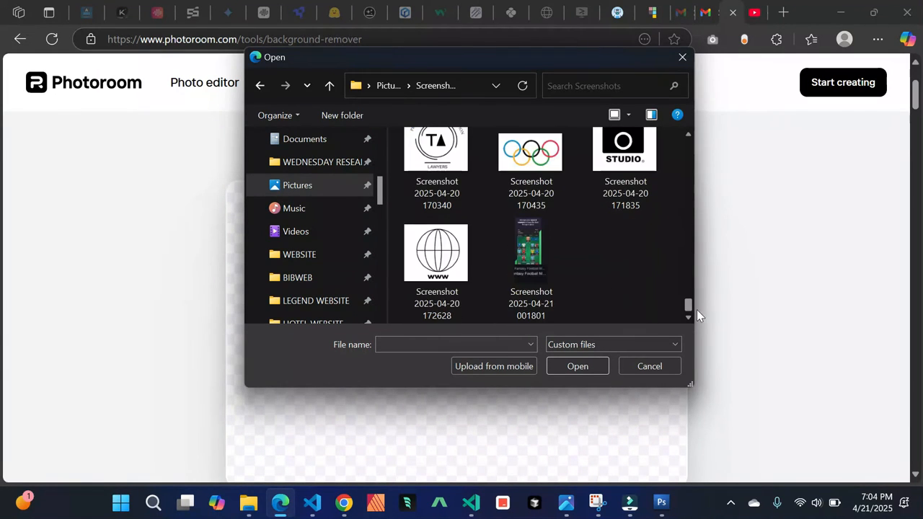
{"action": "scroll", "coordinate": [566, 273], "scroll_direction": "up", "scroll_amount": 10}
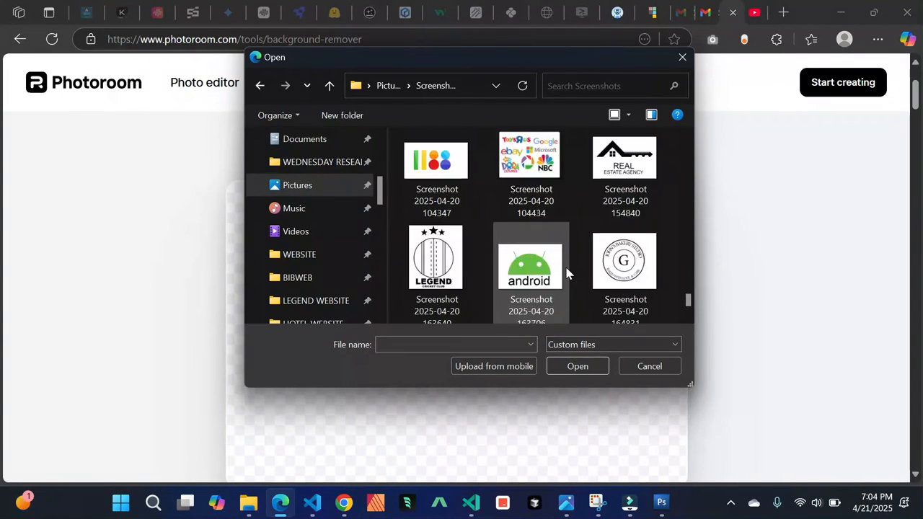
{"action": "scroll", "coordinate": [566, 273], "scroll_direction": "up", "scroll_amount": 10}
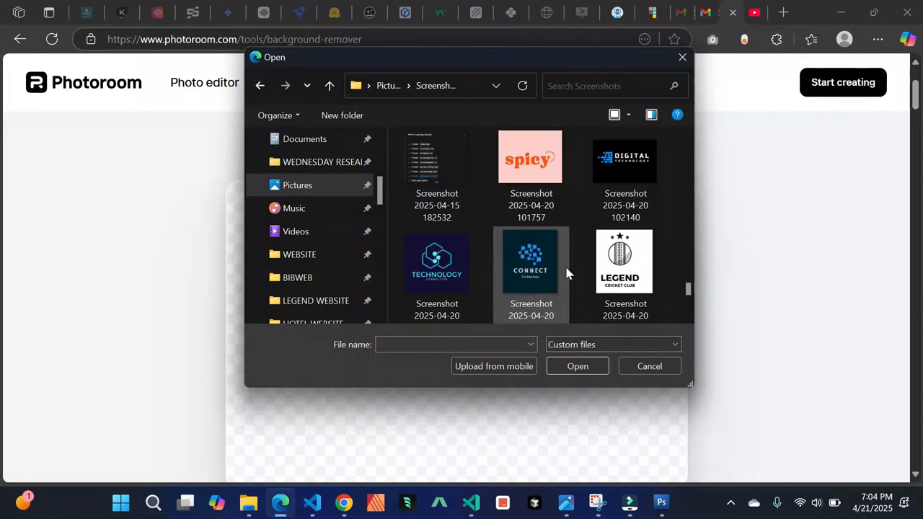
{"action": "scroll", "coordinate": [566, 273], "scroll_direction": "up", "scroll_amount": 8}
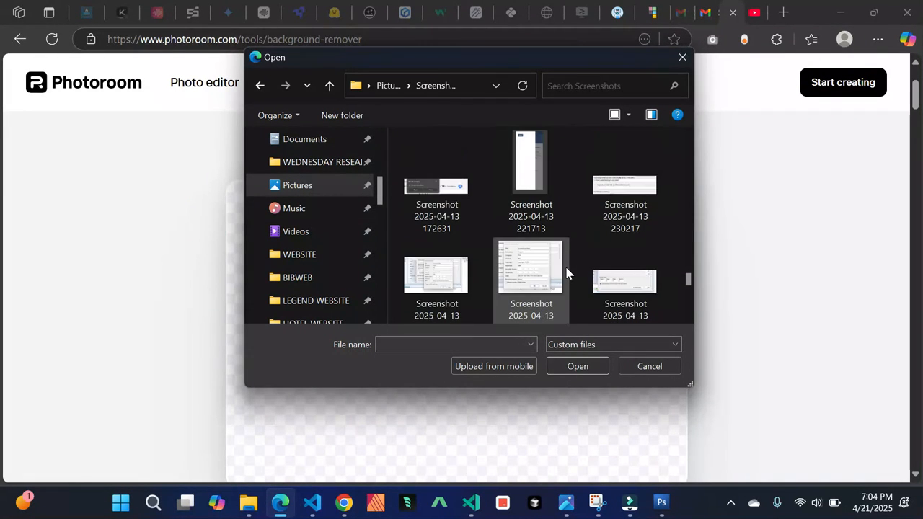
{"action": "scroll", "coordinate": [566, 273], "scroll_direction": "up", "scroll_amount": 8}
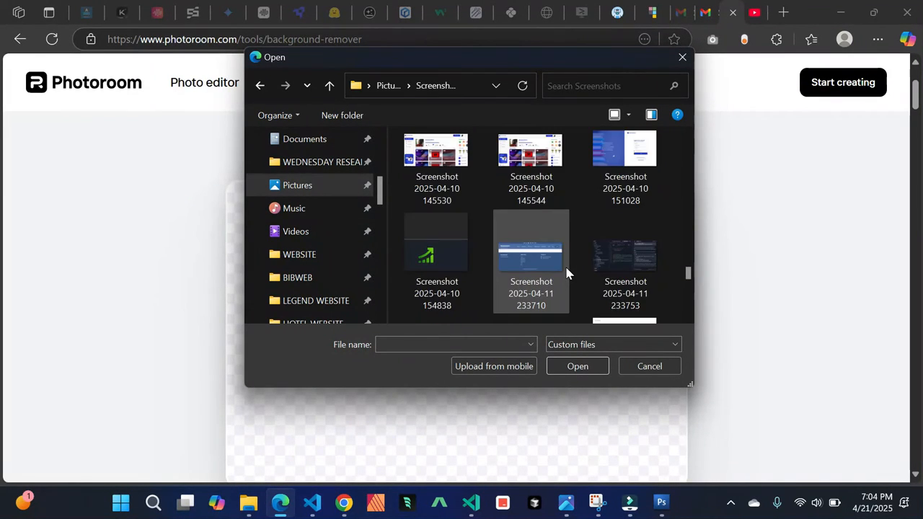
{"action": "scroll", "coordinate": [566, 273], "scroll_direction": "up", "scroll_amount": 8}
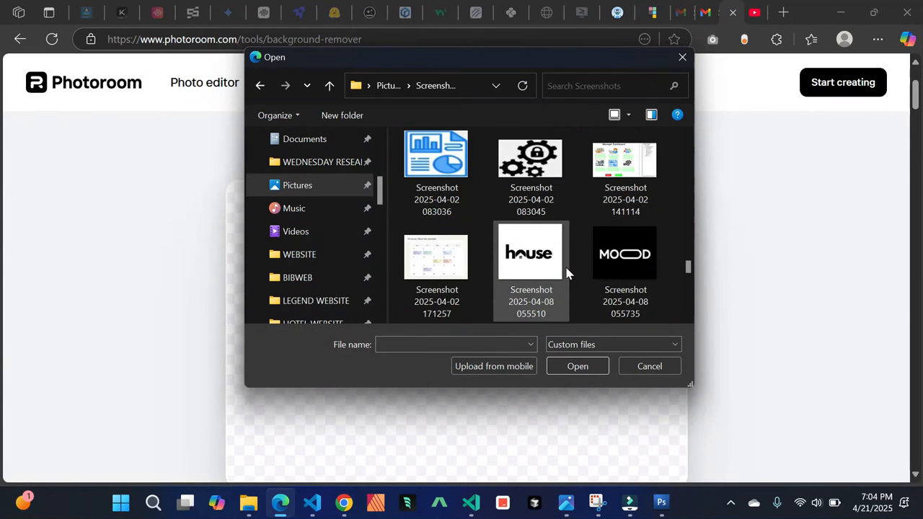
{"action": "scroll", "coordinate": [566, 272], "scroll_direction": "up", "scroll_amount": 8}
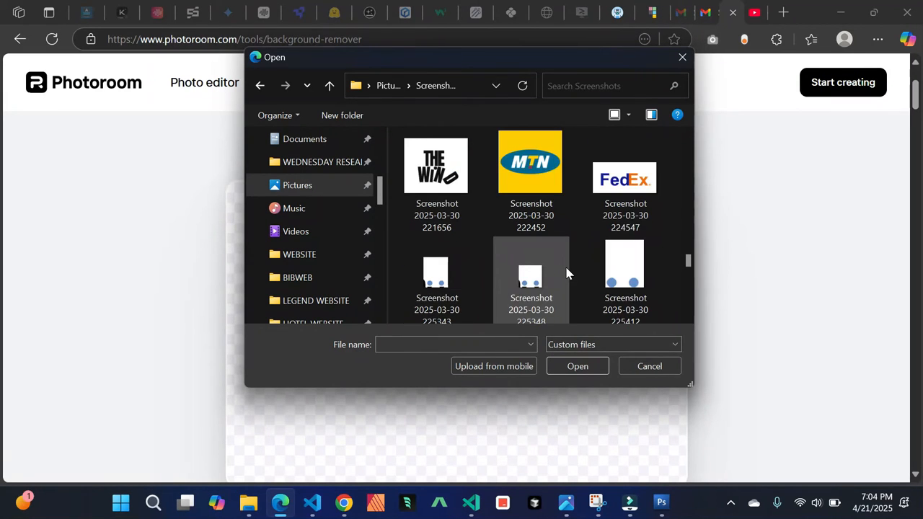
{"action": "scroll", "coordinate": [566, 272], "scroll_direction": "up", "scroll_amount": 3}
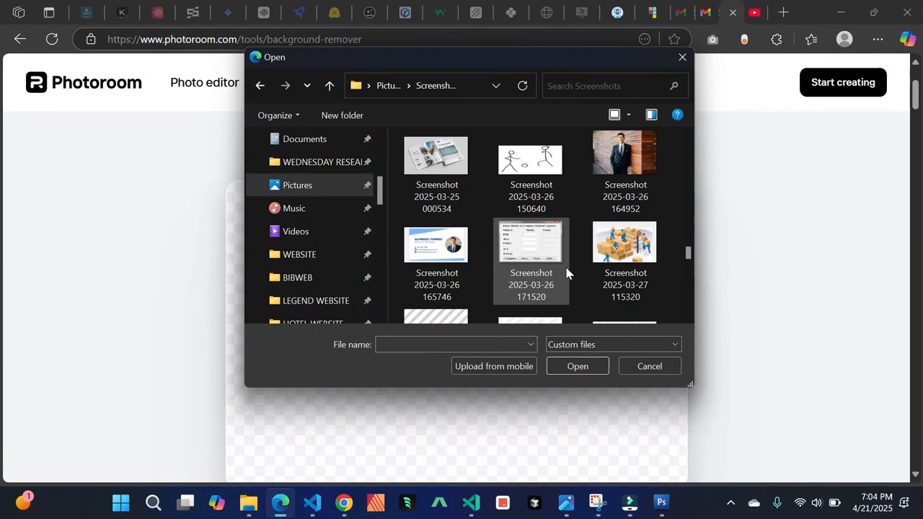
{"action": "left_click", "coordinate": [647, 174]}
{"action": "left_click", "coordinate": [559, 367]}
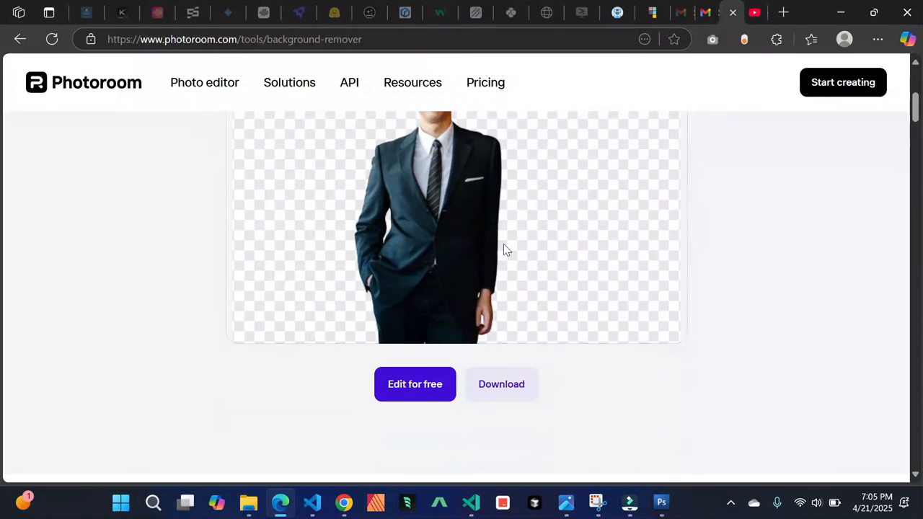
- Download the cutout at standard resolution and switch back to Photoshop
{"action": "left_click", "coordinate": [513, 391]}
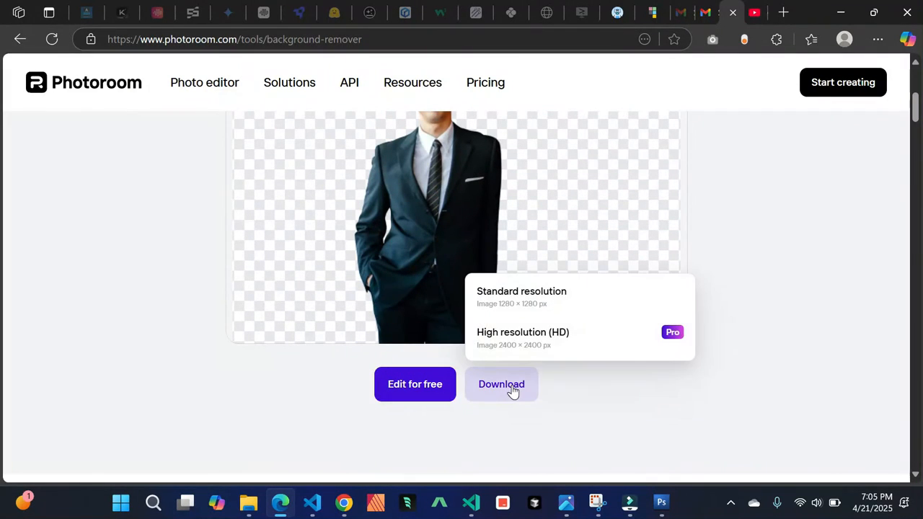
{"action": "left_click", "coordinate": [531, 308]}
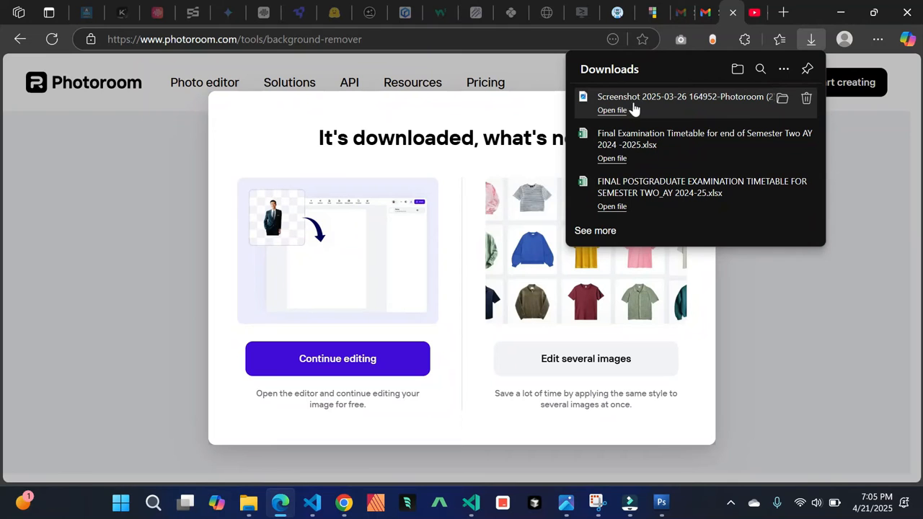
{"action": "left_click", "coordinate": [662, 503]}
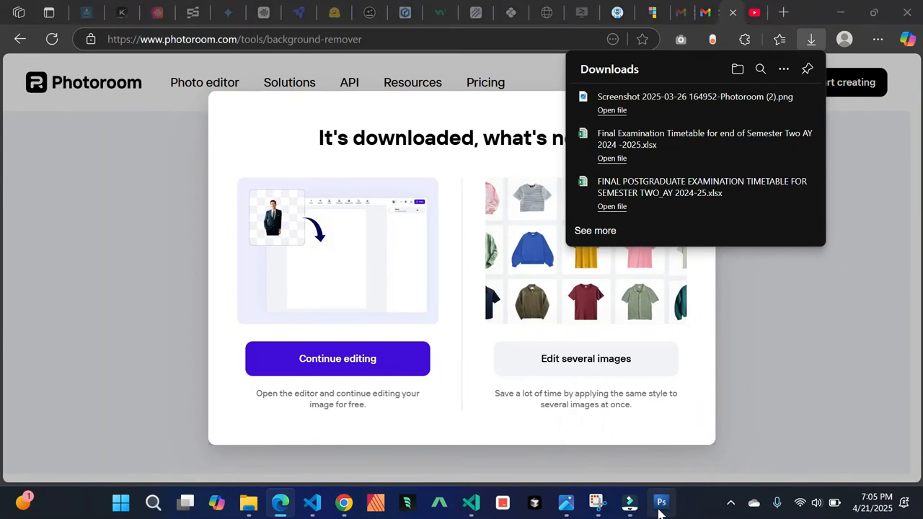
{"action": "left_click", "coordinate": [28, 23]}
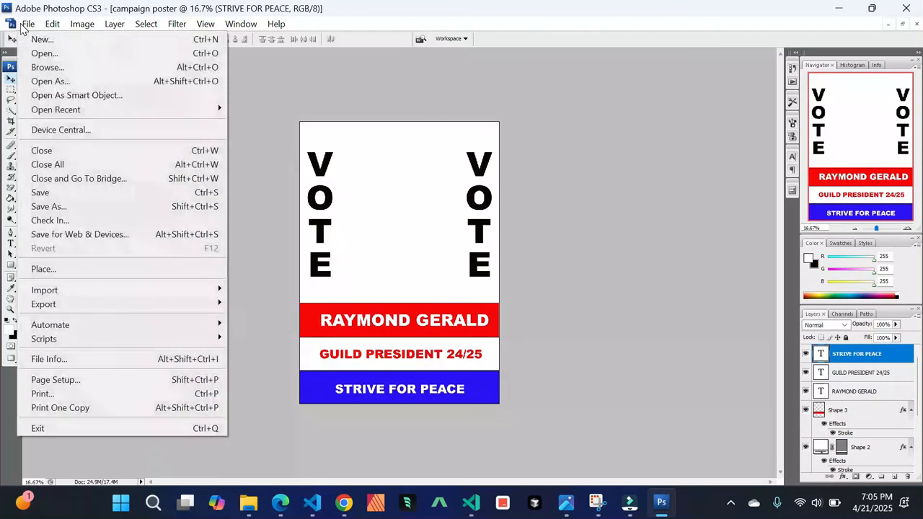
{"action": "left_click", "coordinate": [43, 269]}
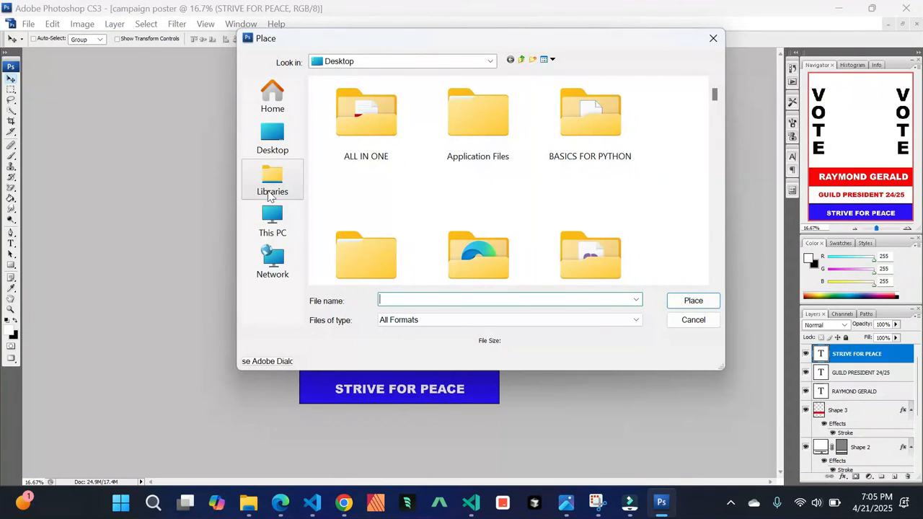
{"action": "left_click", "coordinate": [280, 224]}
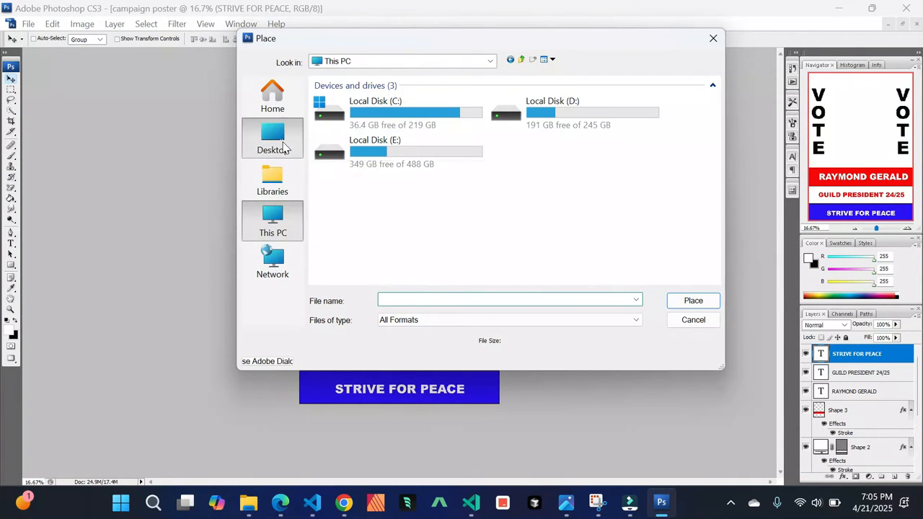
{"action": "left_click", "coordinate": [271, 139]}
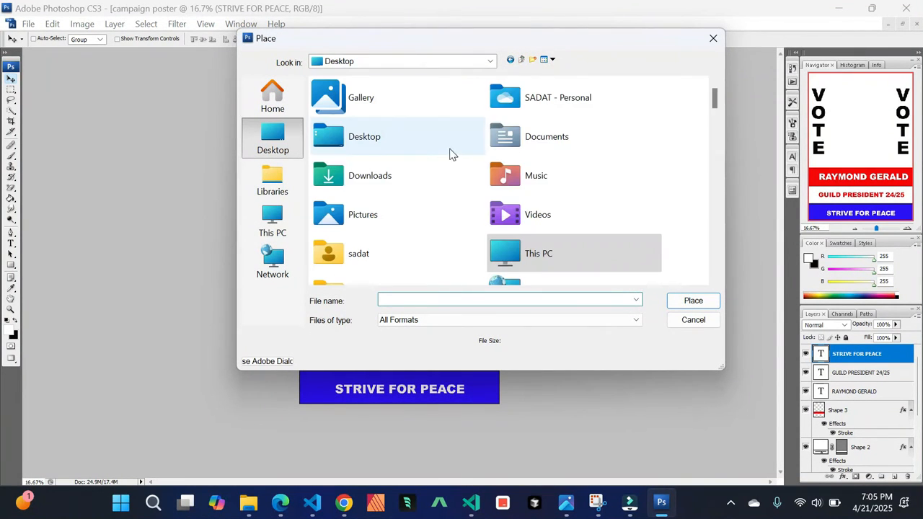
{"action": "double_click", "coordinate": [383, 181]}
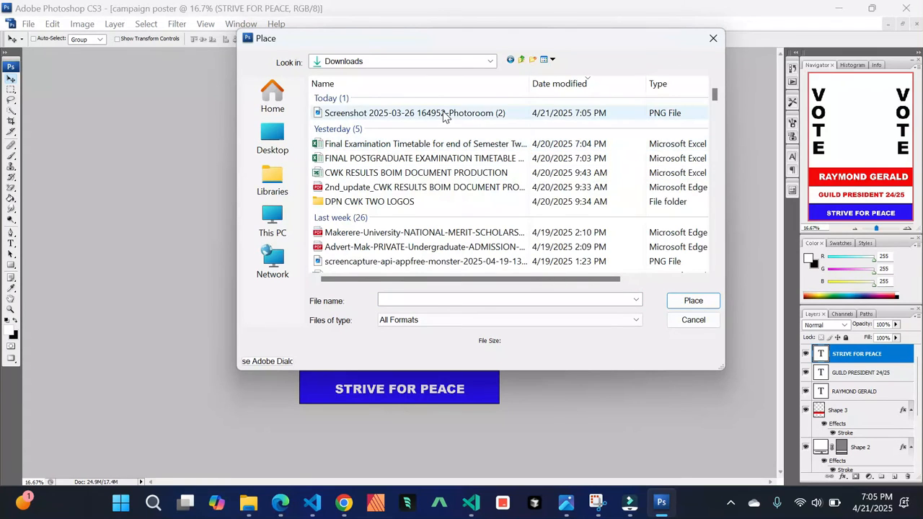
{"action": "left_click", "coordinate": [447, 114]}
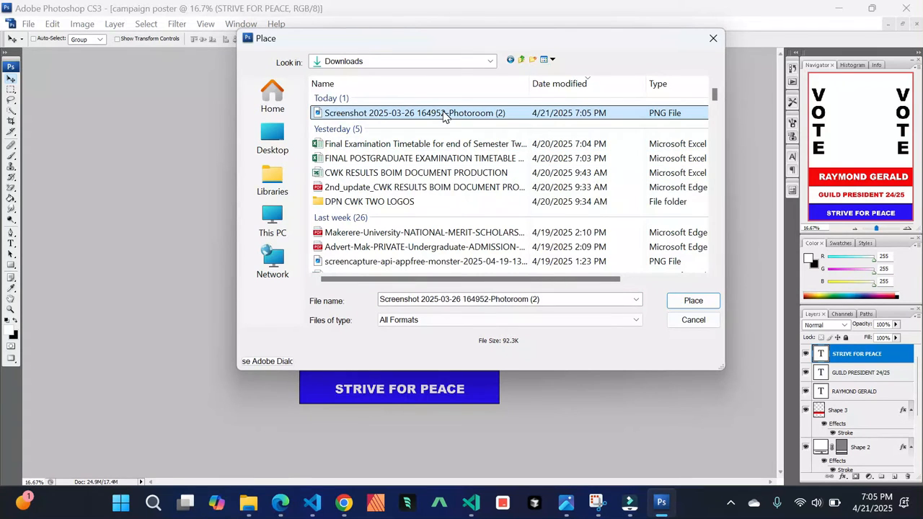
{"action": "left_click", "coordinate": [686, 309]}
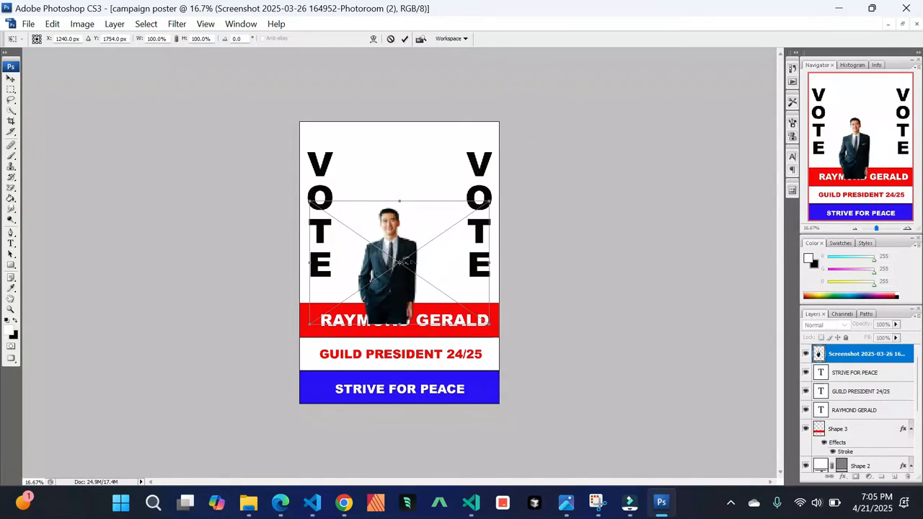
- Nudge the placed photo upward, commit the placement, and move it down toward the name band
{"action": "left_click_drag", "start_coordinate": [401, 262], "coordinate": [402, 235]}
{"action": "key", "text": "Up"}
{"action": "key", "text": "Up"}
{"action": "key", "text": "Up"}
{"action": "key", "text": "Up"}
{"action": "key", "text": "Up"}
{"action": "key", "text": "Up"}
{"action": "key", "text": "Up"}
{"action": "key", "text": "Up"}
{"action": "key", "text": "Up"}
{"action": "key", "text": "Up"}
{"action": "key", "text": "Up"}
{"action": "key", "text": "Up"}
{"action": "key", "text": "Up"}
{"action": "key", "text": "Up"}
{"action": "key", "text": "Up"}
{"action": "key", "text": "Up"}
{"action": "key", "text": "Up"}
{"action": "key", "text": "Up"}
{"action": "key", "text": "Up"}
{"action": "key", "text": "Up"}
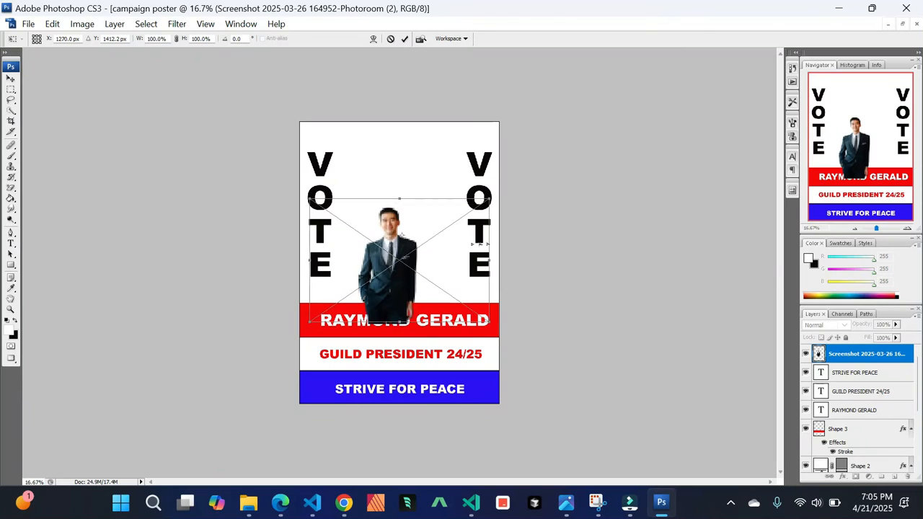
{"action": "key", "text": "Up"}
{"action": "key", "text": "Up"}
{"action": "key", "text": "Up"}
{"action": "key", "text": "Up"}
{"action": "key", "text": "Up"}
{"action": "key", "text": "Up"}
{"action": "key", "text": "Up"}
{"action": "key", "text": "Up"}
{"action": "key", "text": "Up"}
{"action": "key", "text": "Up"}
{"action": "key", "text": "Up"}
{"action": "key", "text": "Up"}
{"action": "key", "text": "Up"}
{"action": "key", "text": "Up"}
{"action": "key", "text": "Up"}
{"action": "key", "text": "Up"}
{"action": "key", "text": "Up"}
{"action": "key", "text": "Up"}
{"action": "key", "text": "Up"}
{"action": "key", "text": "Up"}
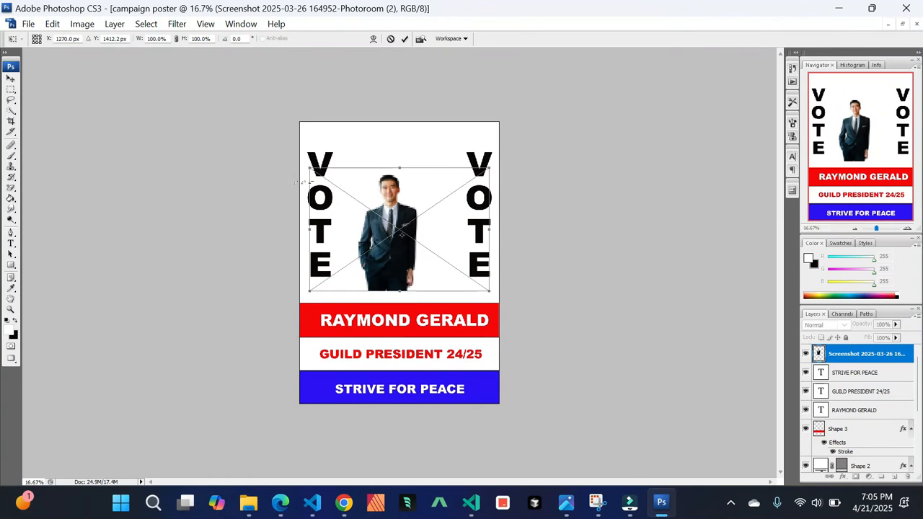
{"action": "left_click", "coordinate": [11, 79]}
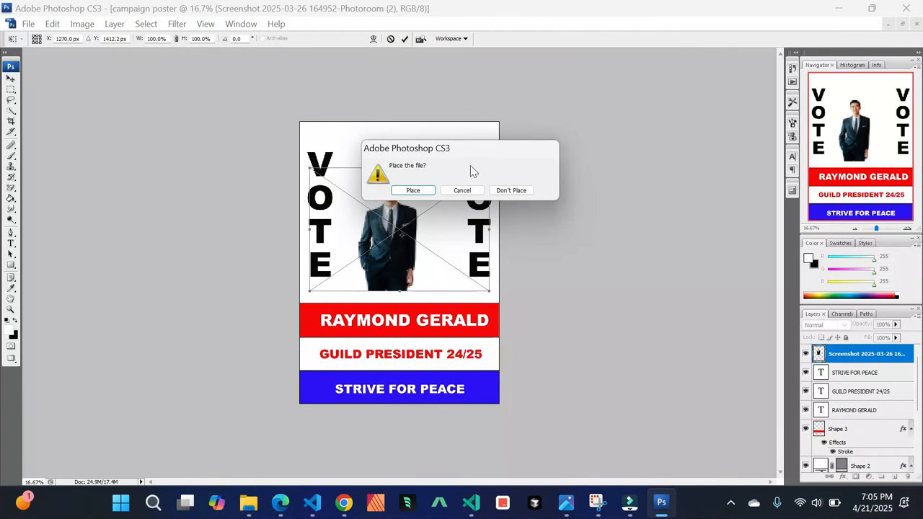
{"action": "left_click", "coordinate": [414, 190]}
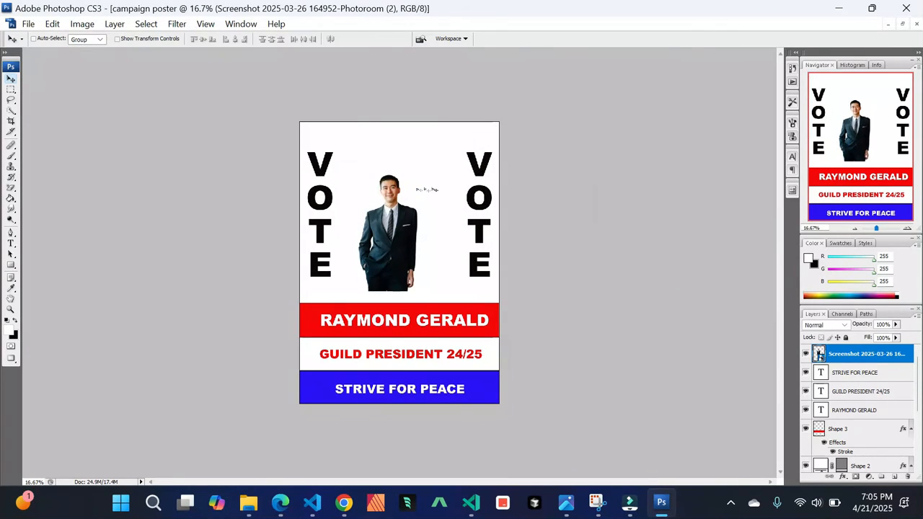
{"action": "left_click_drag", "start_coordinate": [407, 212], "coordinate": [411, 233]}
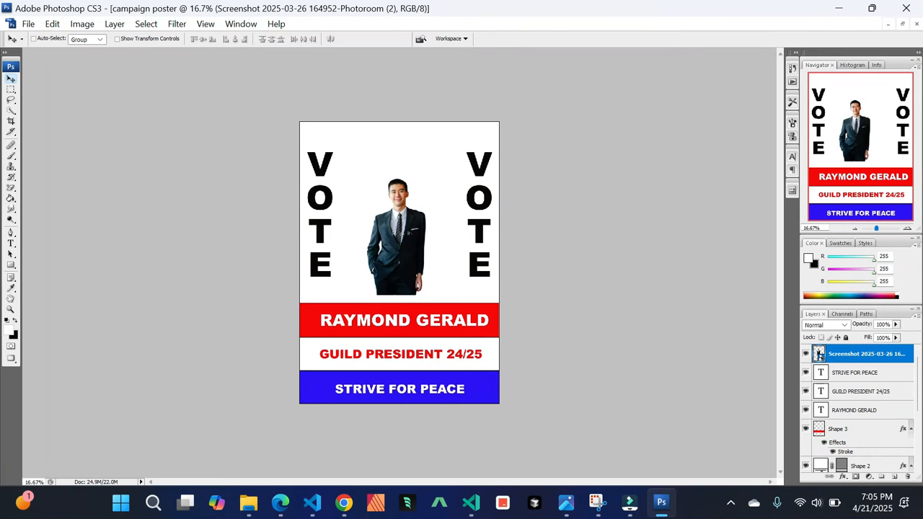
- Free Transform the photo to about 175% and centre it between the VOTE columns
{"action": "left_click", "coordinate": [52, 24]}
{"action": "left_click", "coordinate": [116, 267]}
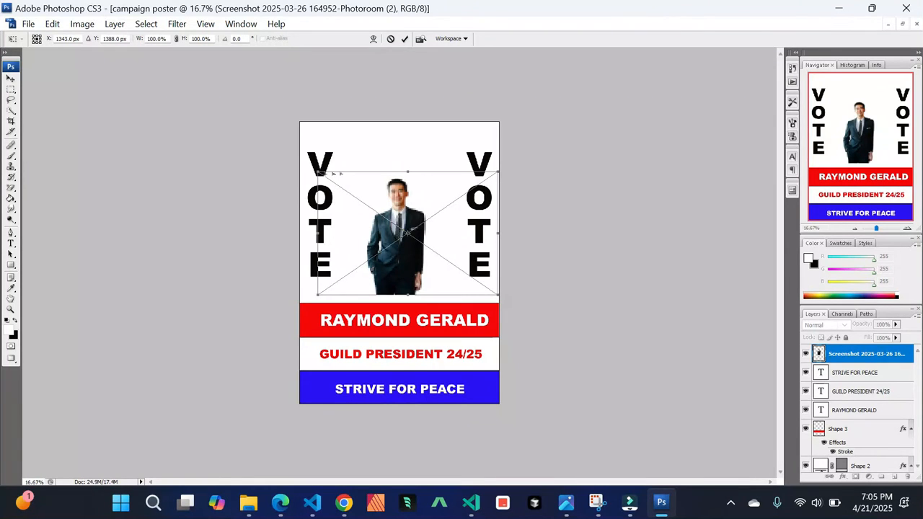
{"action": "left_click_drag", "start_coordinate": [321, 170], "coordinate": [206, 51]}
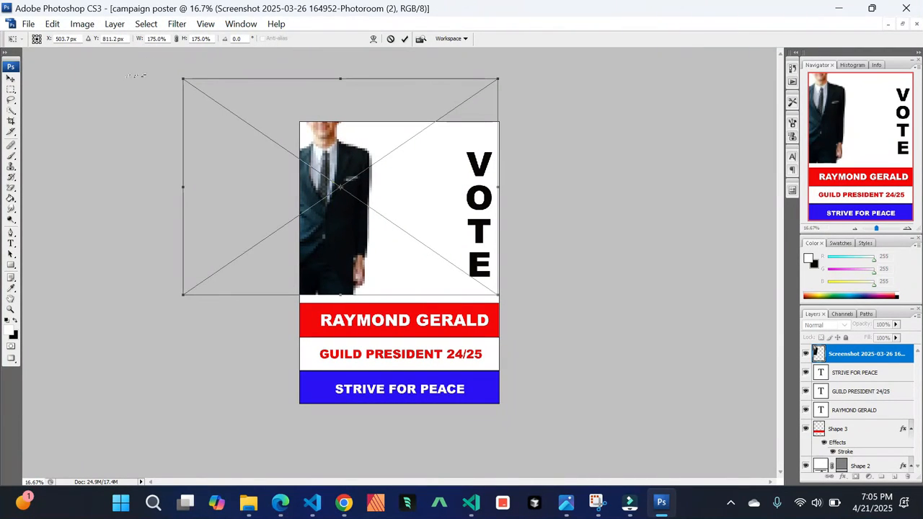
{"action": "left_click", "coordinate": [11, 77]}
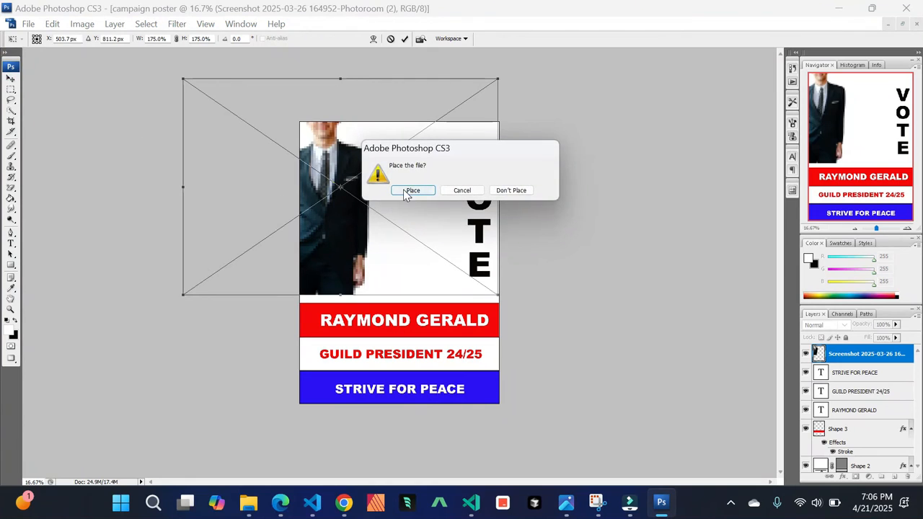
{"action": "left_click", "coordinate": [406, 192]}
{"action": "left_click_drag", "start_coordinate": [359, 202], "coordinate": [433, 220]}
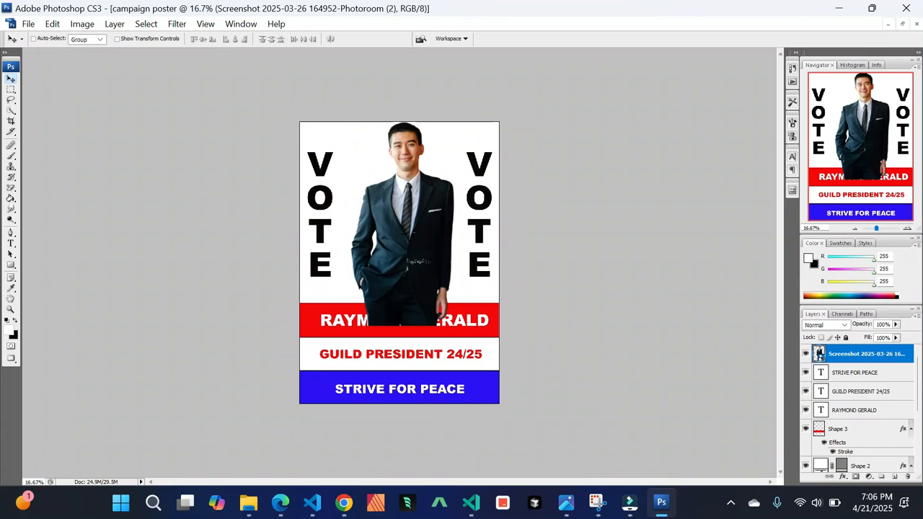
- Move the photo layer below the name text, Shape 3 and Shape 2, and lower the photo slightly
{"action": "left_click_drag", "start_coordinate": [413, 234], "coordinate": [406, 242]}
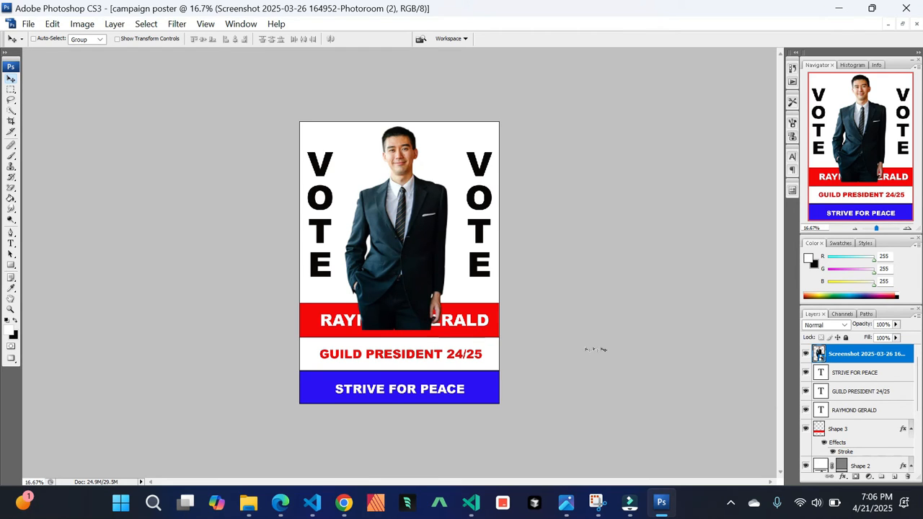
{"action": "left_click", "coordinate": [866, 430]}
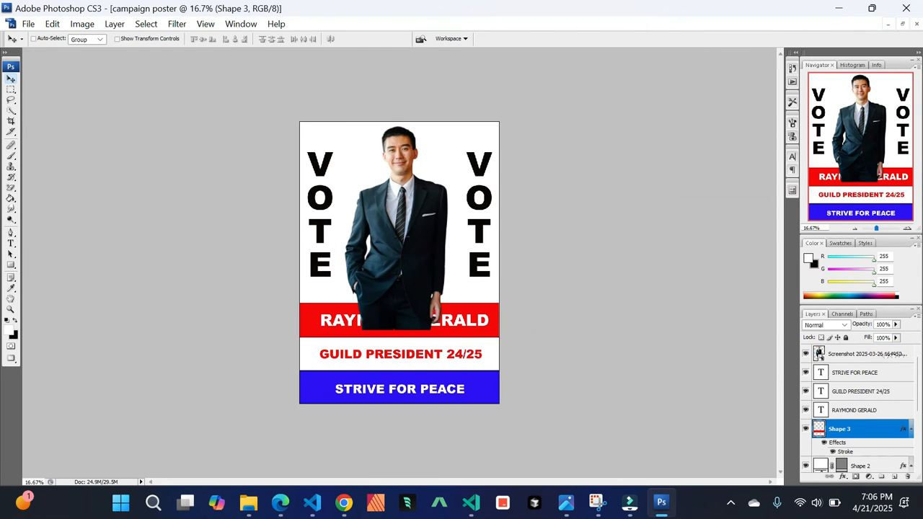
{"action": "left_click", "coordinate": [894, 355]}
{"action": "left_click_drag", "start_coordinate": [889, 355], "coordinate": [883, 415]}
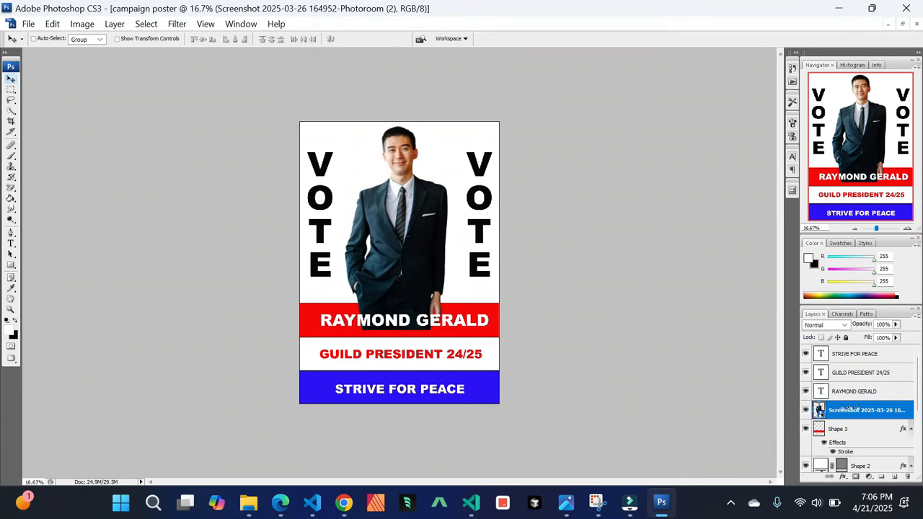
{"action": "scroll", "coordinate": [846, 409], "scroll_direction": "down", "scroll_amount": 1}
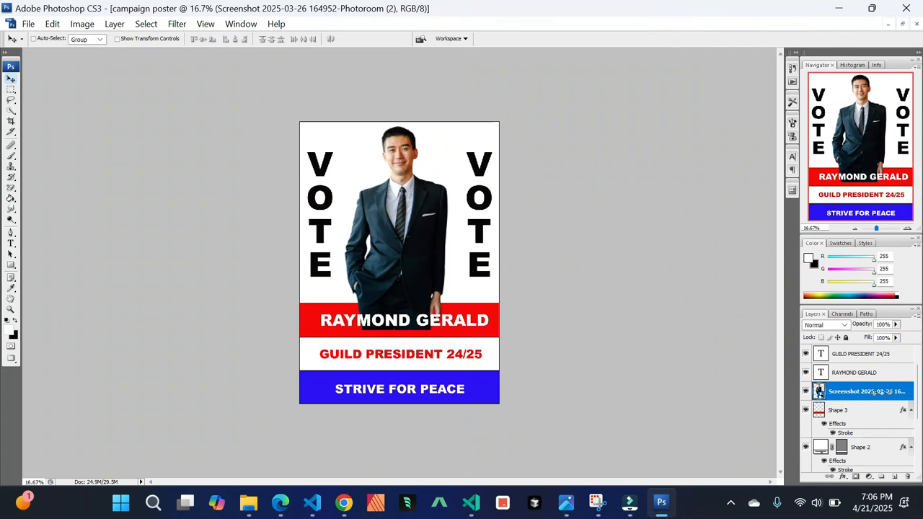
{"action": "left_click_drag", "start_coordinate": [882, 391], "coordinate": [884, 429]}
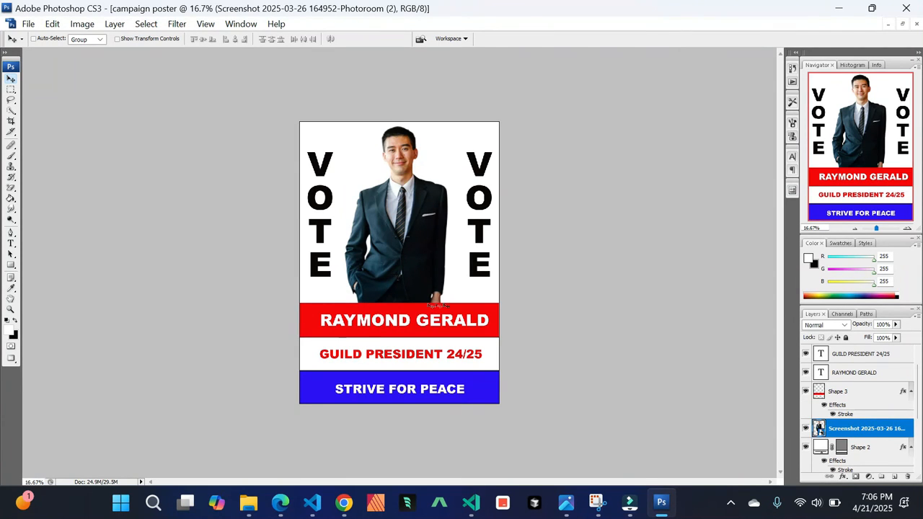
{"action": "left_click_drag", "start_coordinate": [406, 224], "coordinate": [411, 255]}
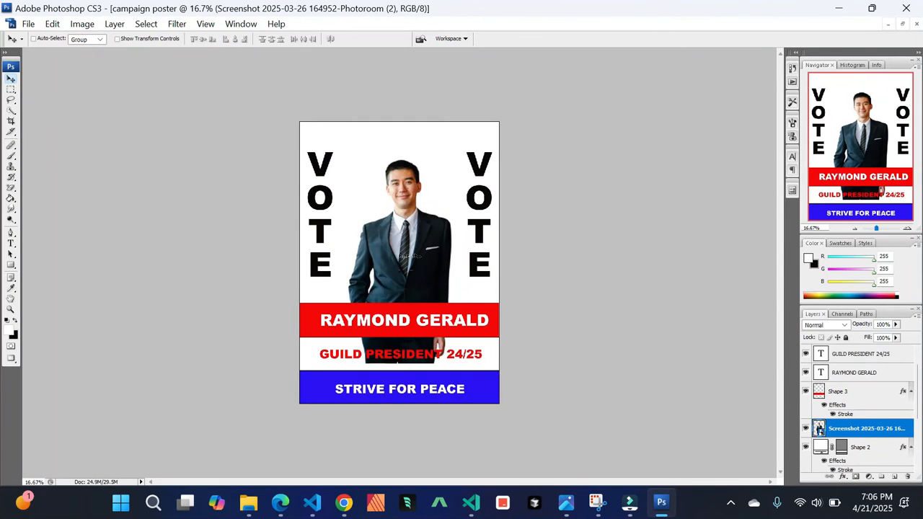
{"action": "left_click_drag", "start_coordinate": [409, 253], "coordinate": [409, 256]}
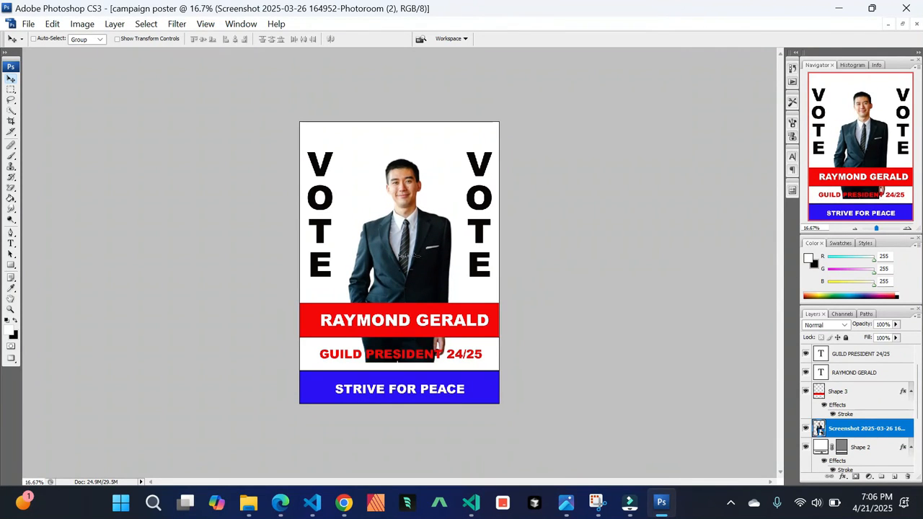
{"action": "scroll", "coordinate": [886, 436], "scroll_direction": "down", "scroll_amount": 2}
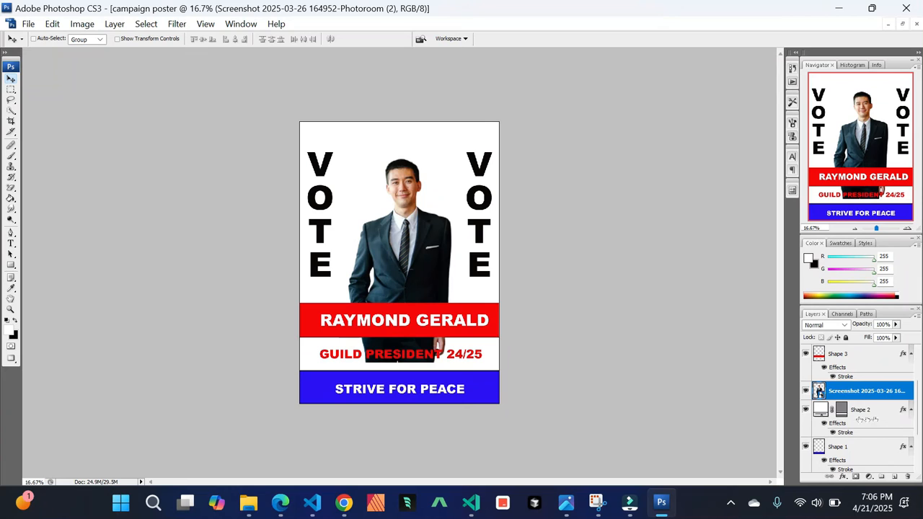
{"action": "left_click_drag", "start_coordinate": [872, 394], "coordinate": [876, 424]}
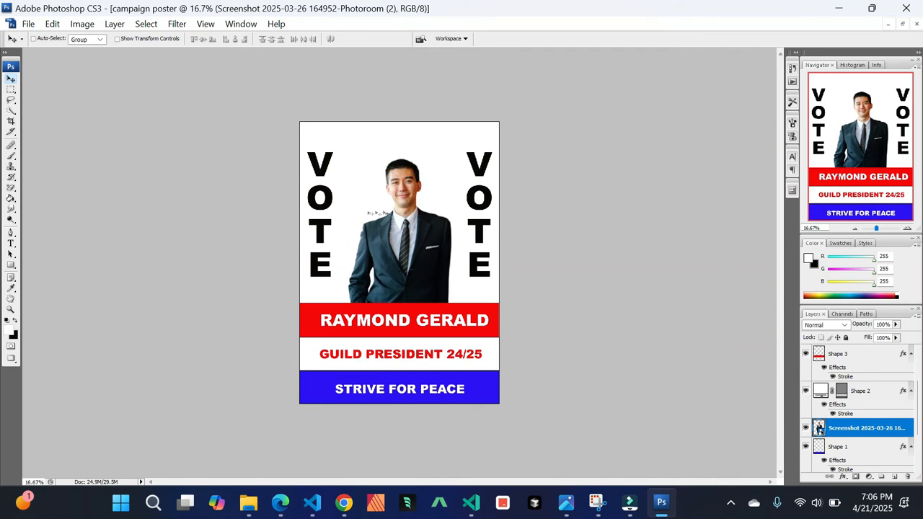
- Draw a large checkmark custom shape at the poster's top-left with the Custom Shape Tool
{"action": "left_click", "coordinate": [12, 266]}
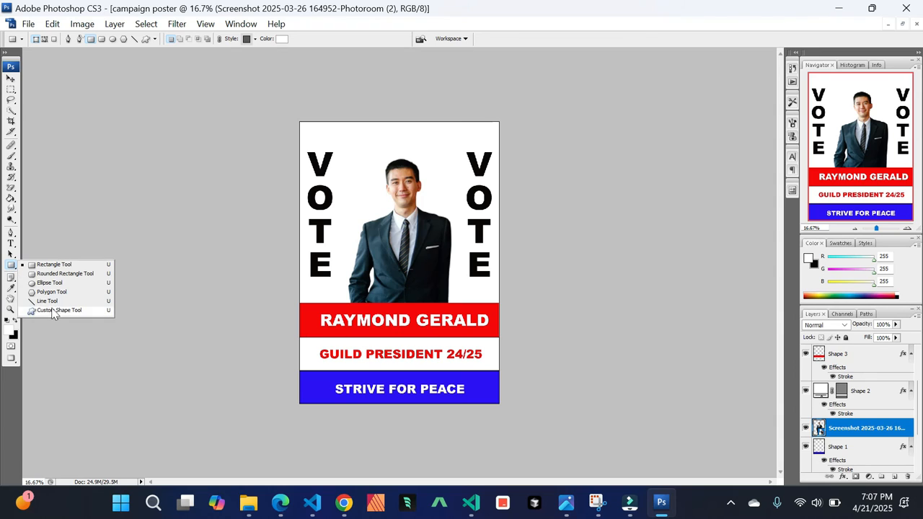
{"action": "left_click", "coordinate": [58, 310]}
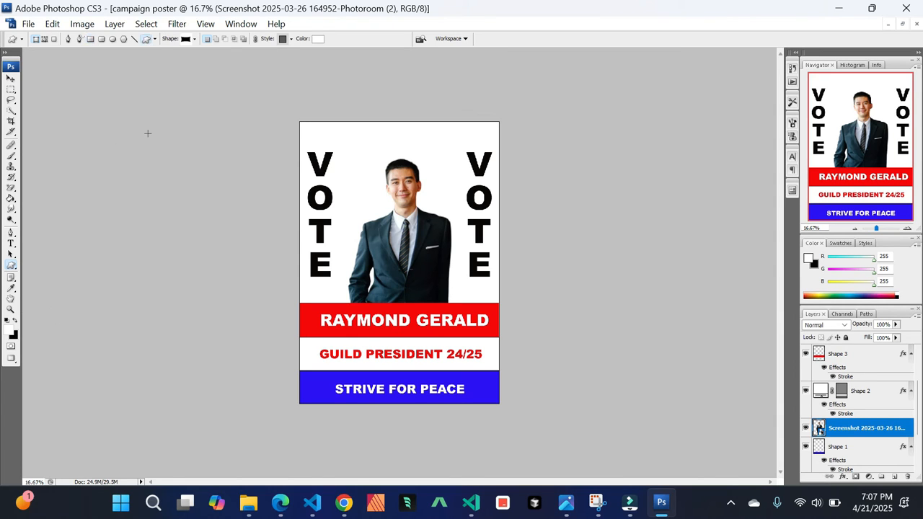
{"action": "left_click", "coordinate": [156, 40]}
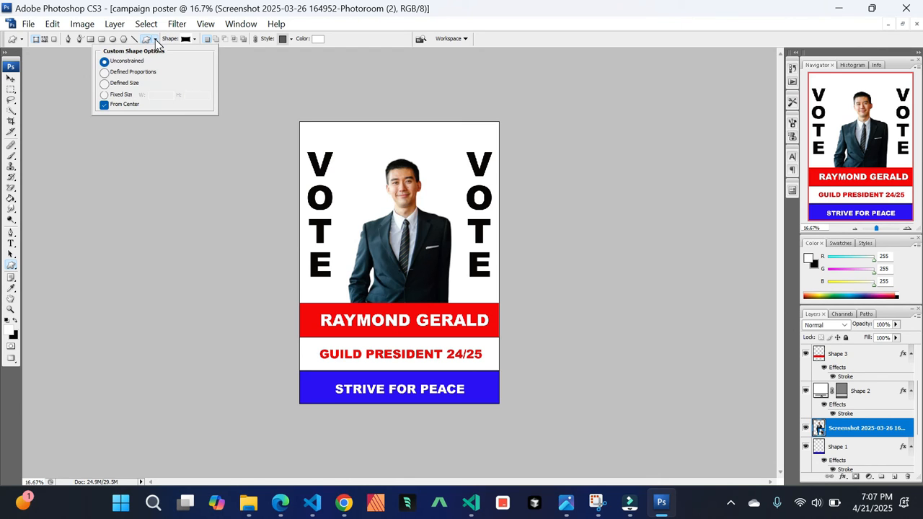
{"action": "left_click", "coordinate": [196, 40]}
{"action": "left_click", "coordinate": [195, 40]}
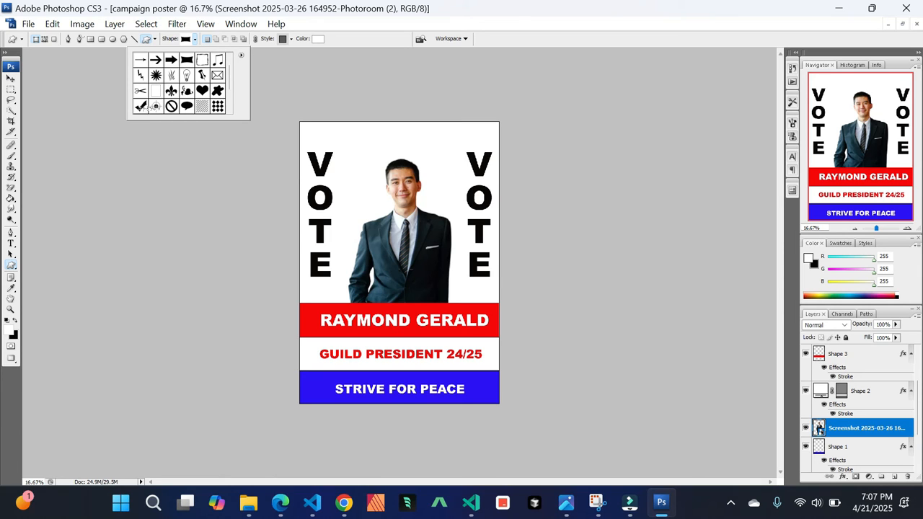
{"action": "left_click", "coordinate": [142, 106]}
{"action": "left_click_drag", "start_coordinate": [314, 132], "coordinate": [364, 179]}
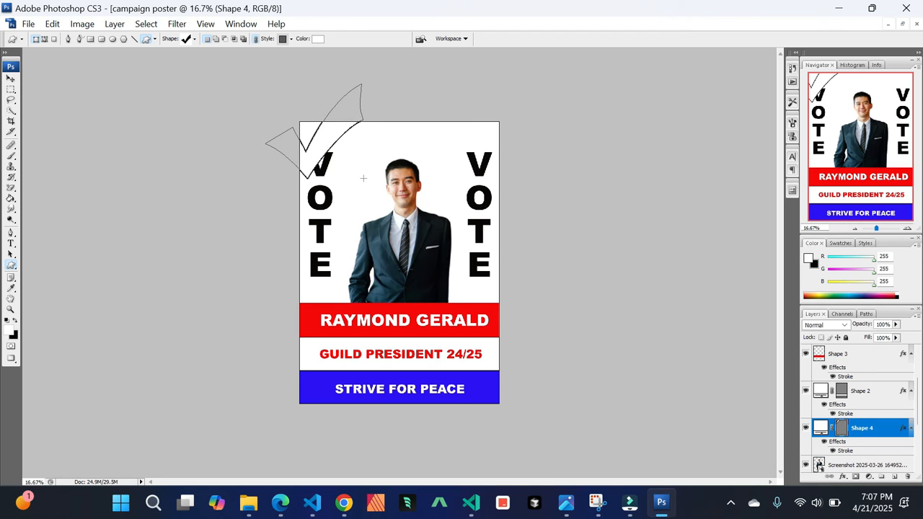
- Move the checkmark over the first VOTE and fill it bright red, rasterizing the shape
{"action": "left_click", "coordinate": [11, 78]}
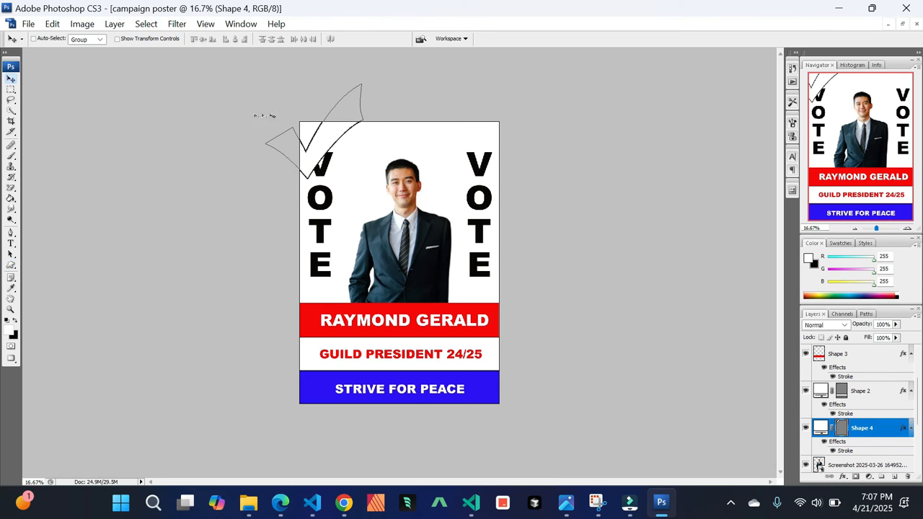
{"action": "left_click_drag", "start_coordinate": [323, 137], "coordinate": [364, 176]}
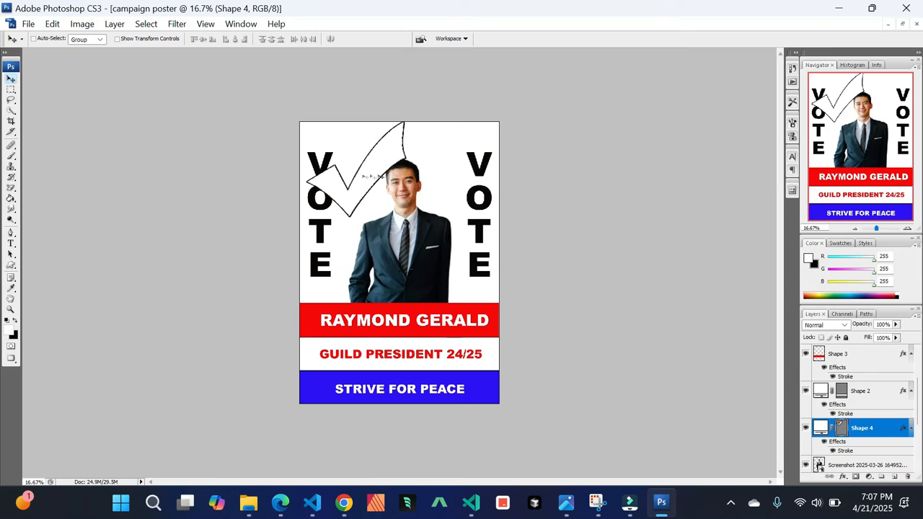
{"action": "left_click", "coordinate": [810, 260]}
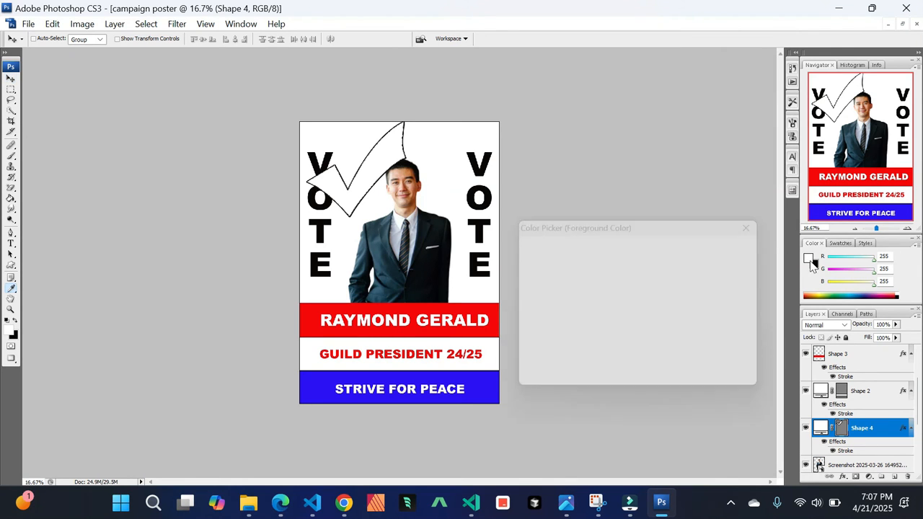
{"action": "left_click", "coordinate": [633, 255]}
{"action": "left_click", "coordinate": [735, 241]}
{"action": "key", "text": "v"}
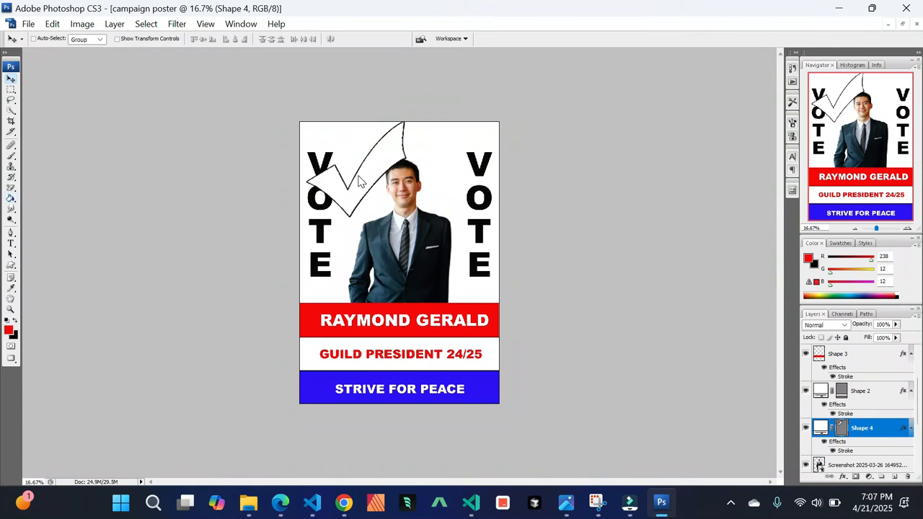
{"action": "left_click", "coordinate": [11, 199]}
{"action": "left_click", "coordinate": [371, 186]}
{"action": "left_click", "coordinate": [437, 195]}
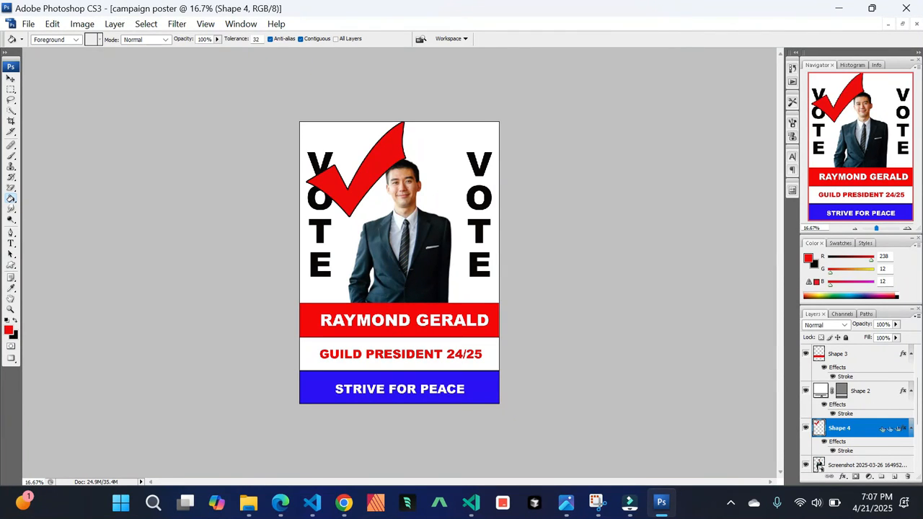
- Reduce the checkmark's Stroke layer effect size to 1 px
{"action": "key", "text": "space"}
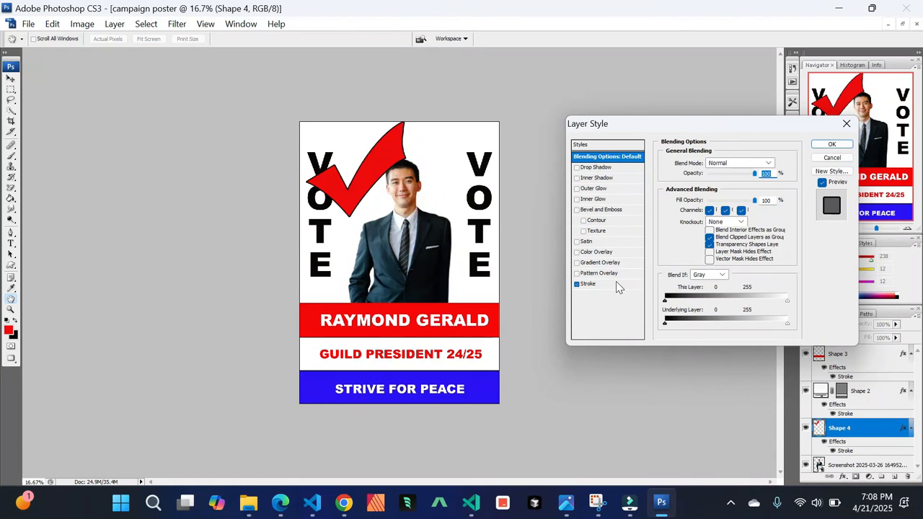
{"action": "left_click", "coordinate": [617, 285]}
{"action": "left_click_drag", "start_coordinate": [700, 163], "coordinate": [673, 168]}
{"action": "left_click", "coordinate": [826, 145]}
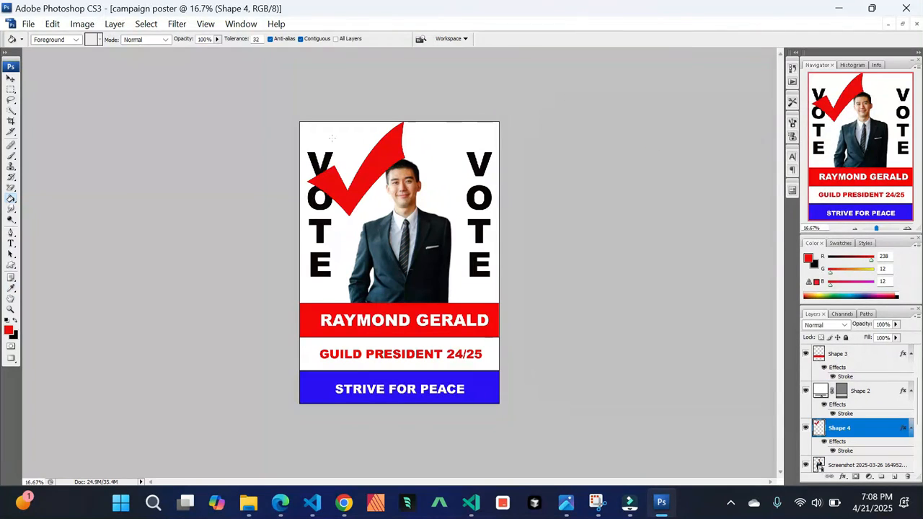
- Scale the red checkmark down to about 23% and position it above the left V of VOTE
{"action": "left_click", "coordinate": [10, 78]}
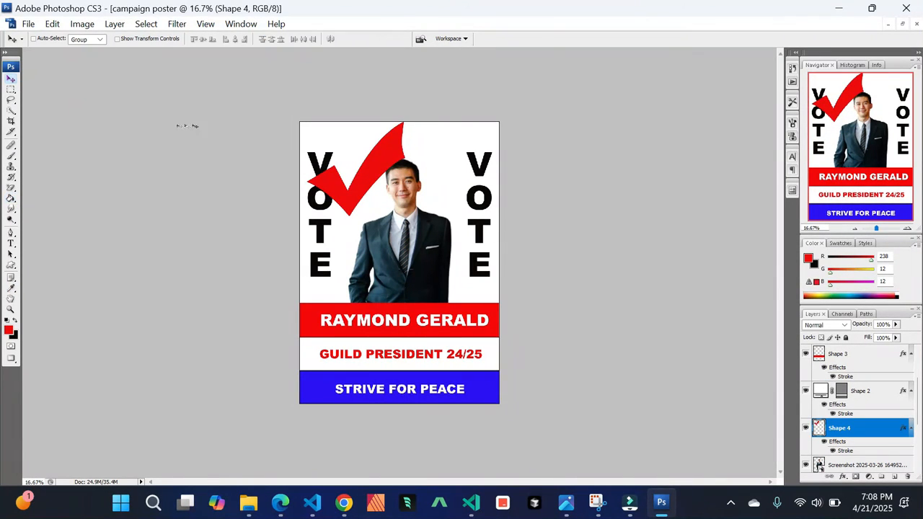
{"action": "left_click_drag", "start_coordinate": [373, 179], "coordinate": [394, 189]}
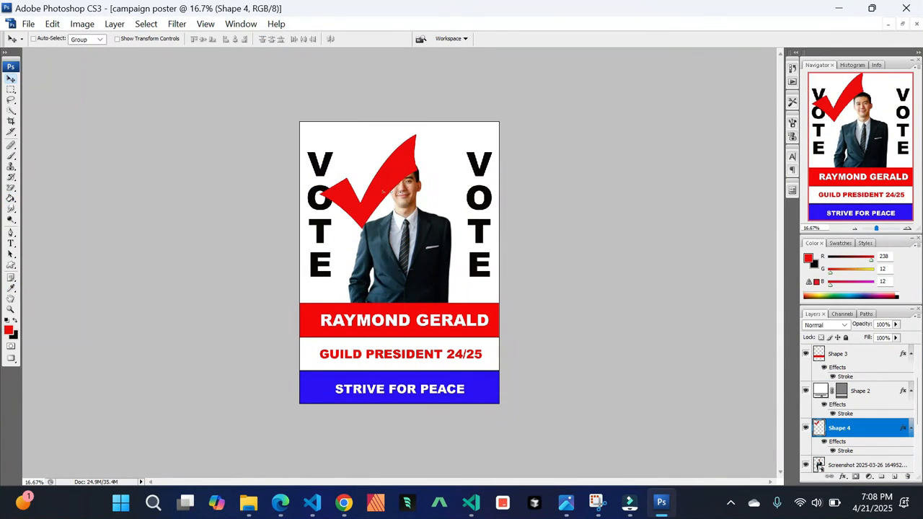
{"action": "left_click", "coordinate": [52, 23]}
{"action": "left_click", "coordinate": [83, 269]}
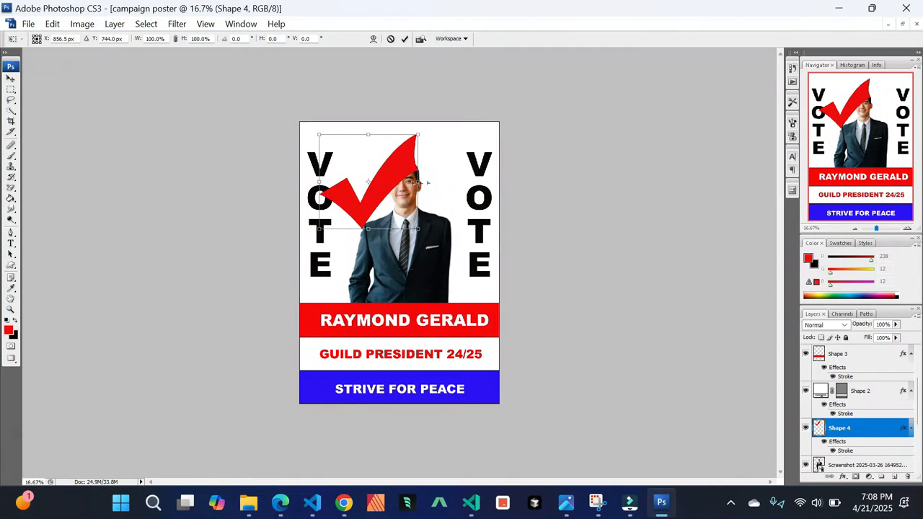
{"action": "left_click_drag", "start_coordinate": [418, 230], "coordinate": [351, 163]}
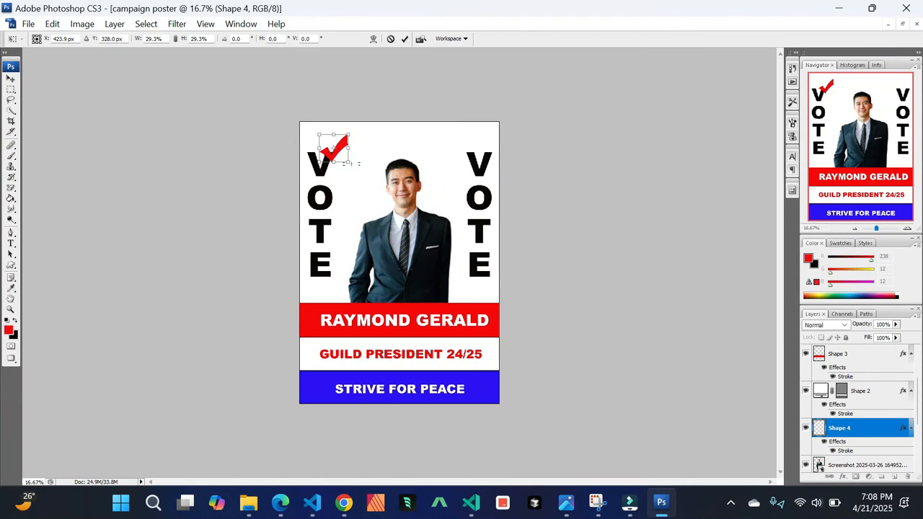
{"action": "left_click_drag", "start_coordinate": [350, 162], "coordinate": [344, 155]}
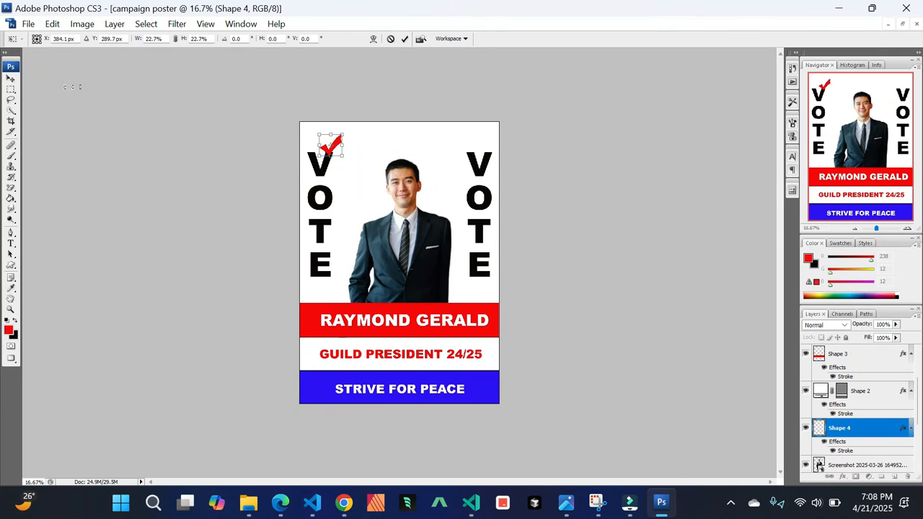
{"action": "left_click", "coordinate": [12, 79]}
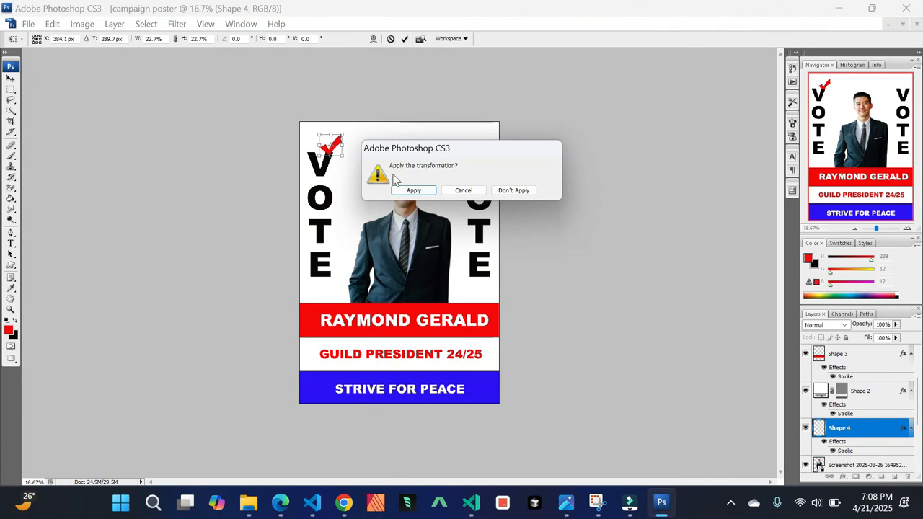
{"action": "left_click", "coordinate": [416, 192]}
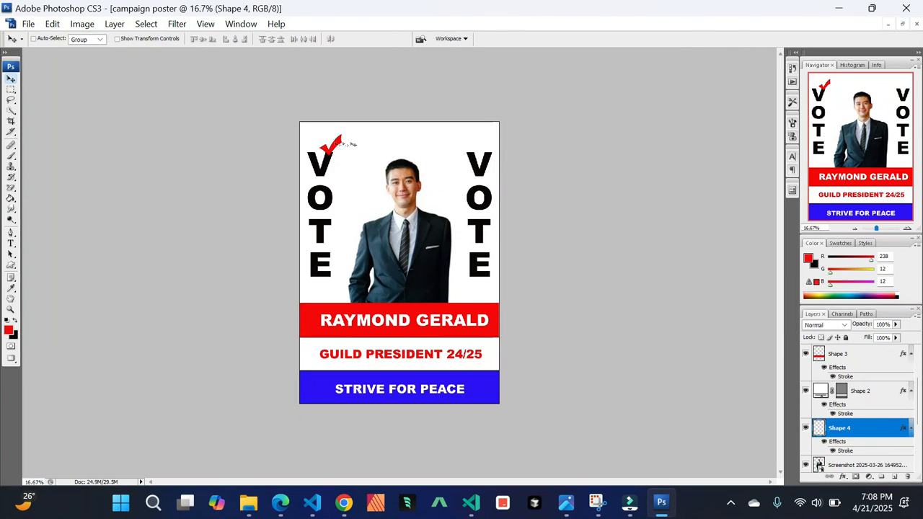
{"action": "left_click_drag", "start_coordinate": [351, 144], "coordinate": [342, 136]}
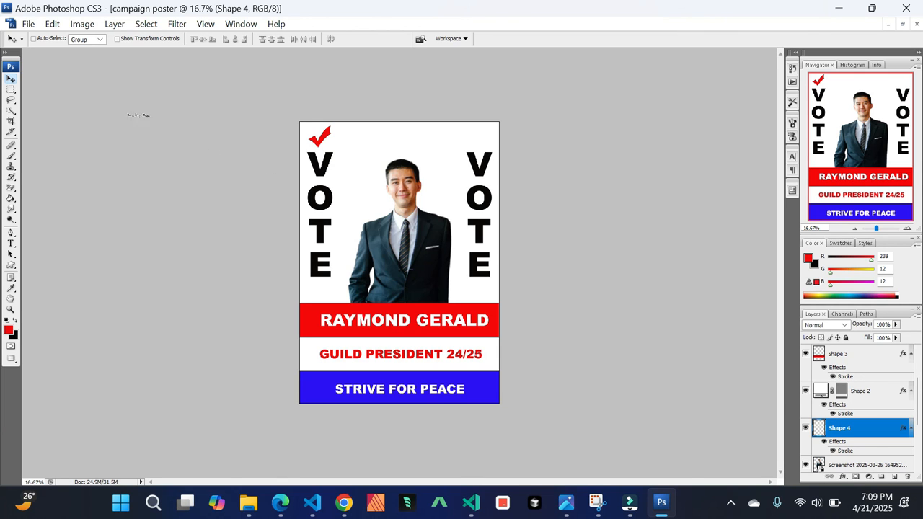
- Save the poster to the Desktop as Photoshop PDF 'campaign poster.pdf', accepting the PDF prompts
{"action": "left_click", "coordinate": [28, 24]}
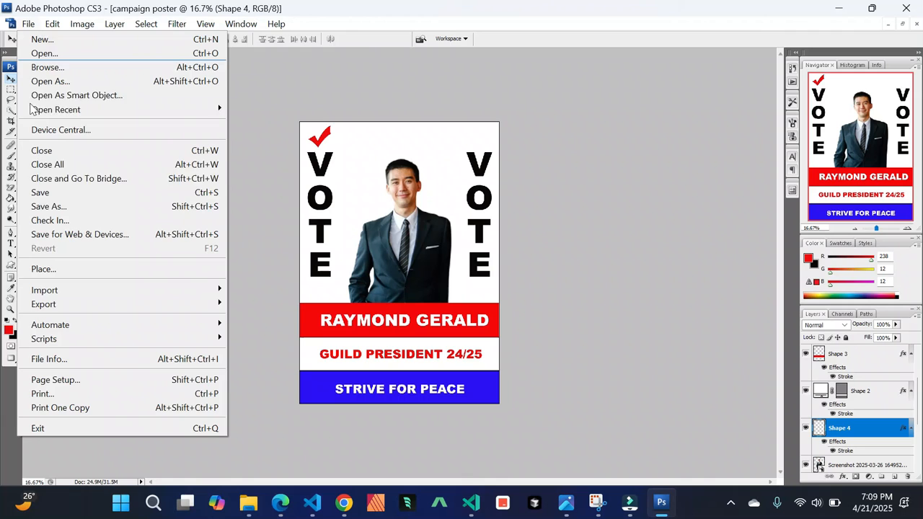
{"action": "left_click", "coordinate": [56, 206]}
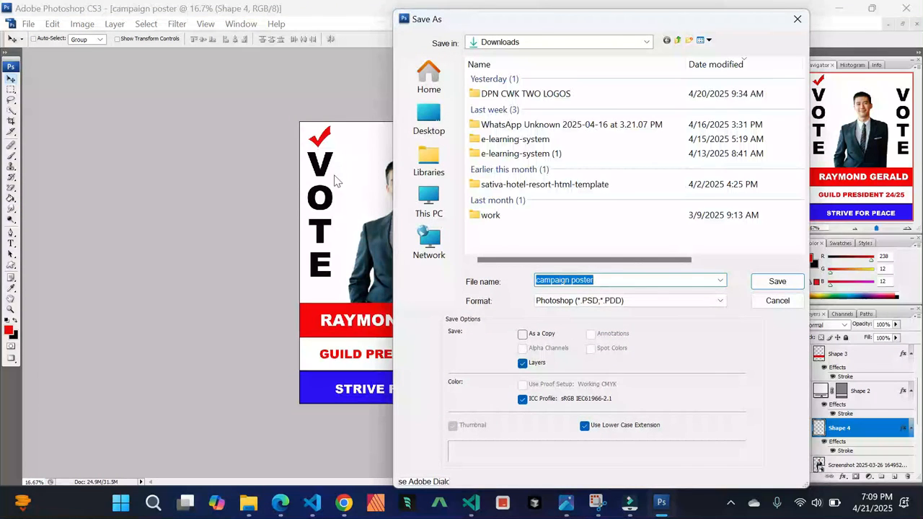
{"action": "left_click", "coordinate": [436, 125]}
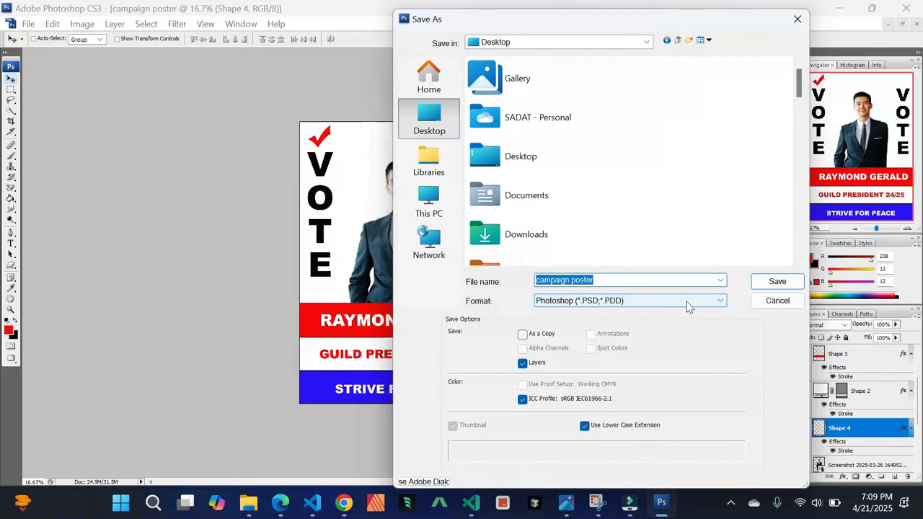
{"action": "left_click", "coordinate": [724, 301]}
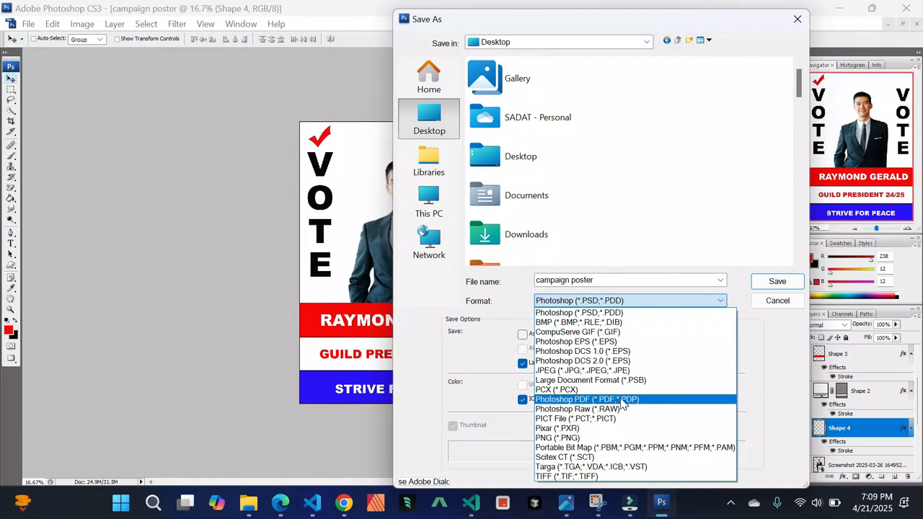
{"action": "left_click", "coordinate": [643, 400]}
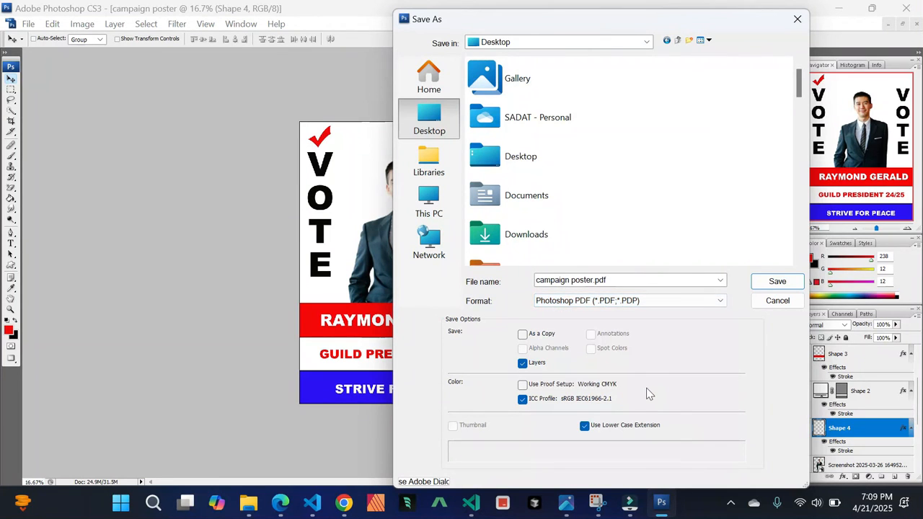
{"action": "key", "text": "XF86MonBrightnessDown"}
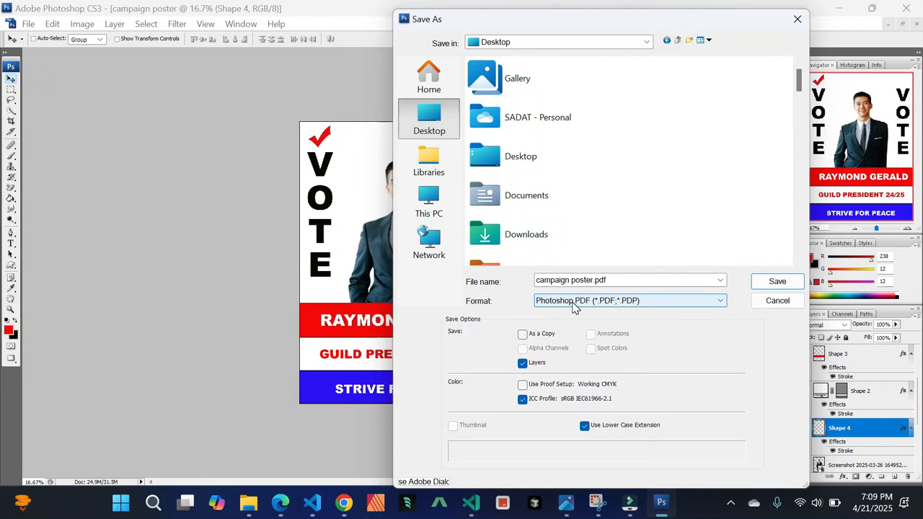
{"action": "left_click", "coordinate": [778, 283]}
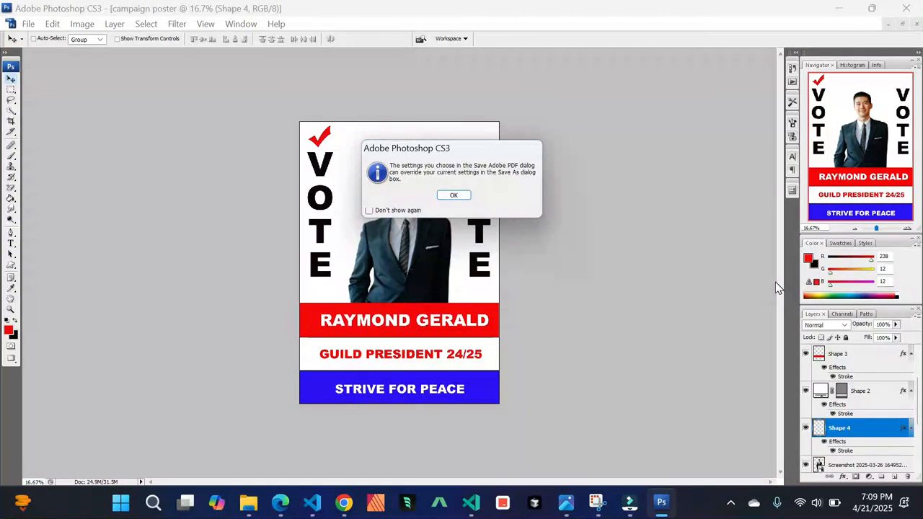
{"action": "left_click", "coordinate": [453, 196]}
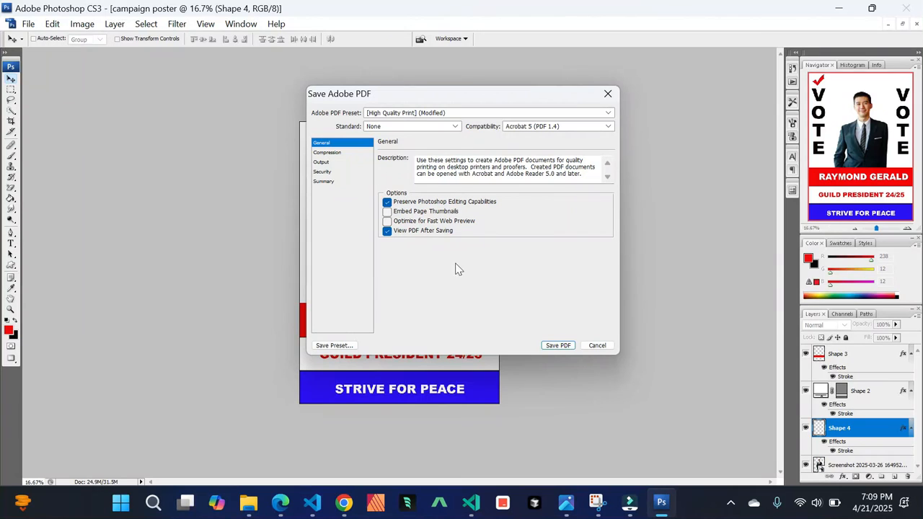
{"action": "left_click", "coordinate": [556, 348]}
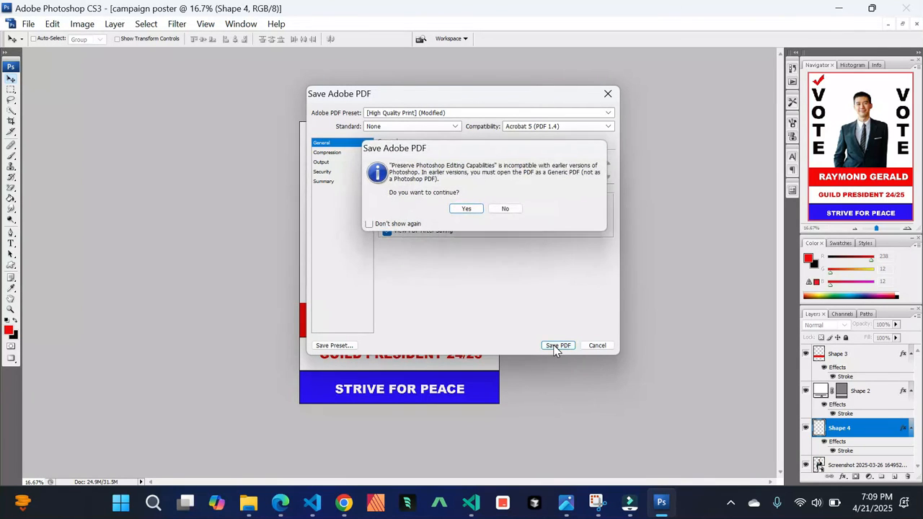
{"action": "left_click", "coordinate": [476, 213]}
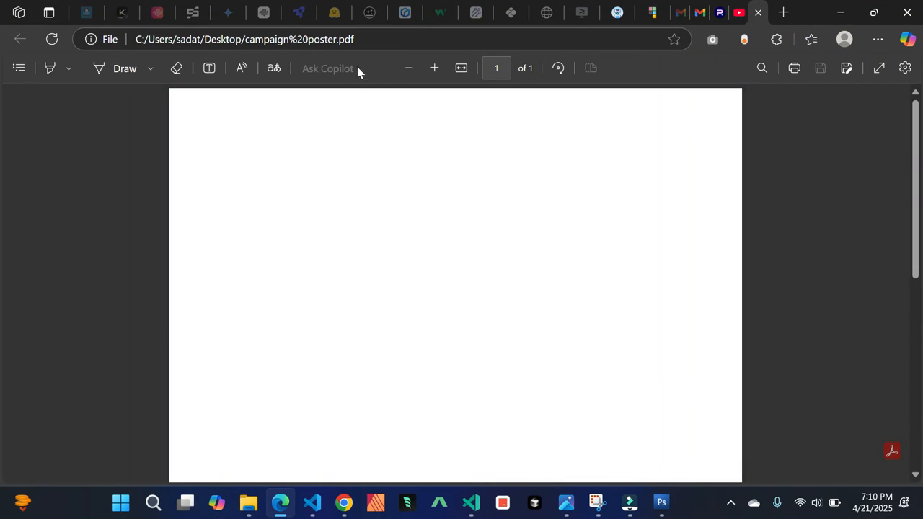
- Zoom the campaign poster PDF in Edge until the whole page fits
{"action": "left_click", "coordinate": [408, 68]}
{"action": "left_click", "coordinate": [408, 69]}
{"action": "left_click", "coordinate": [408, 68]}
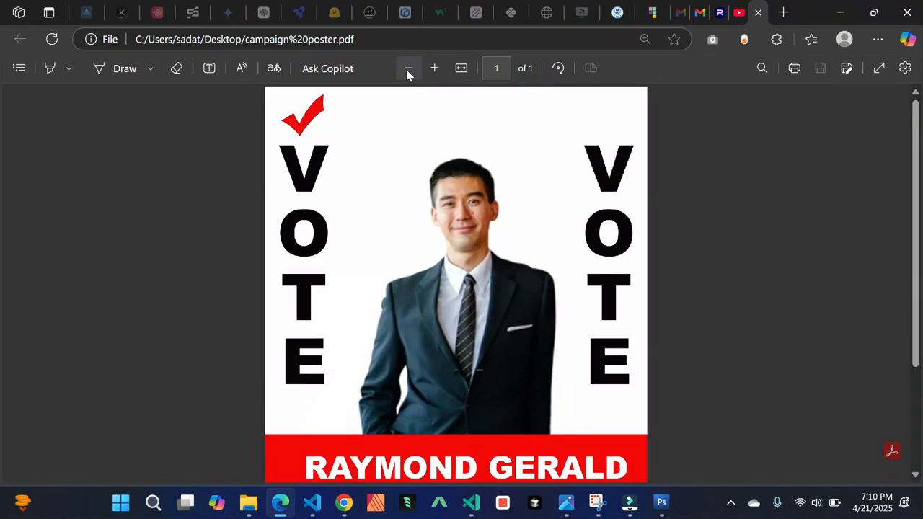
{"action": "left_click", "coordinate": [408, 69]}
{"action": "left_click", "coordinate": [408, 68]}
{"action": "left_click", "coordinate": [433, 69]}
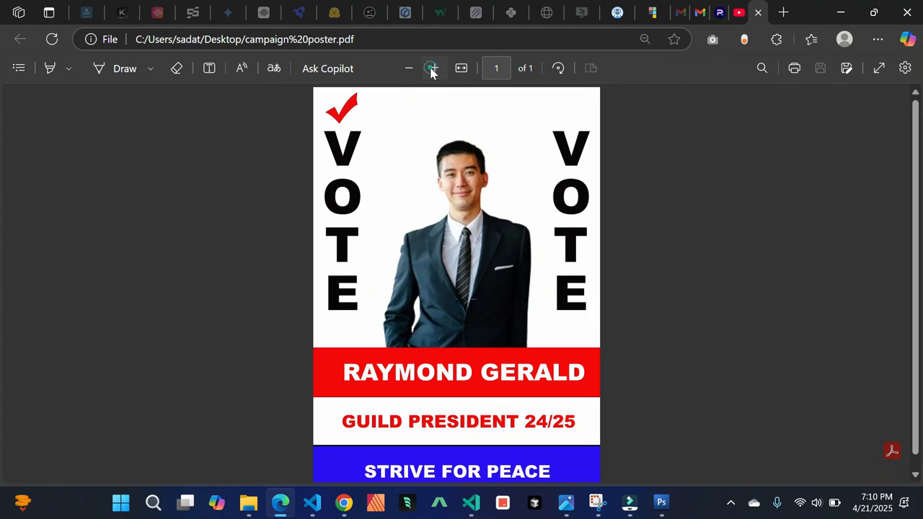
{"action": "left_click", "coordinate": [408, 68]}
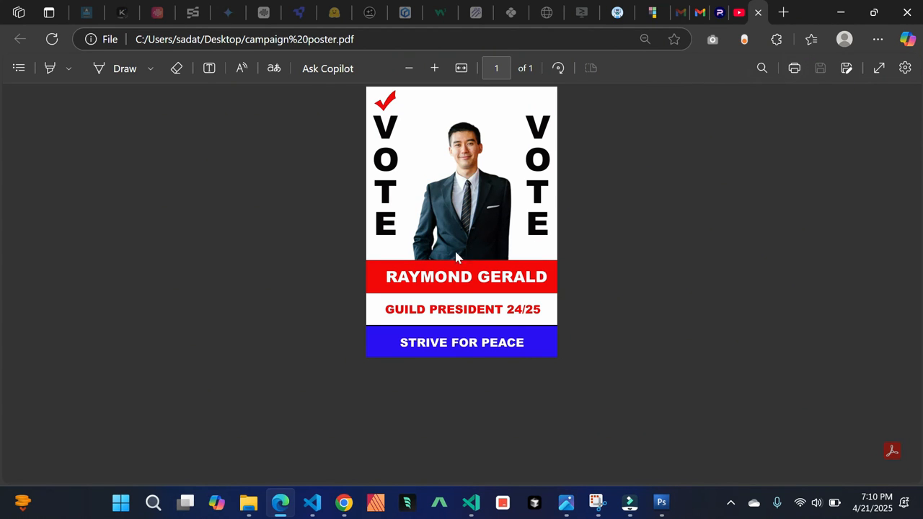
- Bring the Photoshop window with the finished poster back to the front
{"action": "left_click", "coordinate": [660, 502]}
{"action": "left_click", "coordinate": [660, 503]}
{"action": "left_click", "coordinate": [661, 502]}
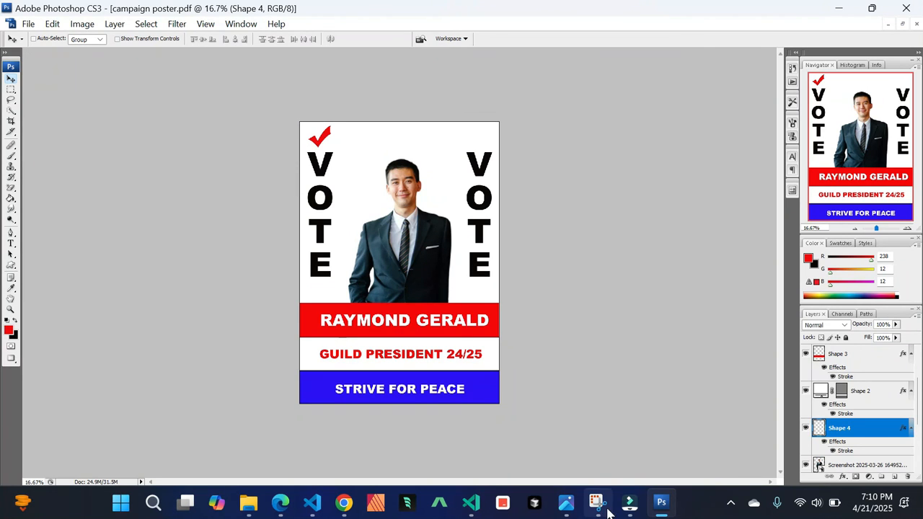
- Switch to Filmora and bring up the red screen-recorder icon's menu from the hidden tray icons
{"action": "left_click", "coordinate": [630, 503]}
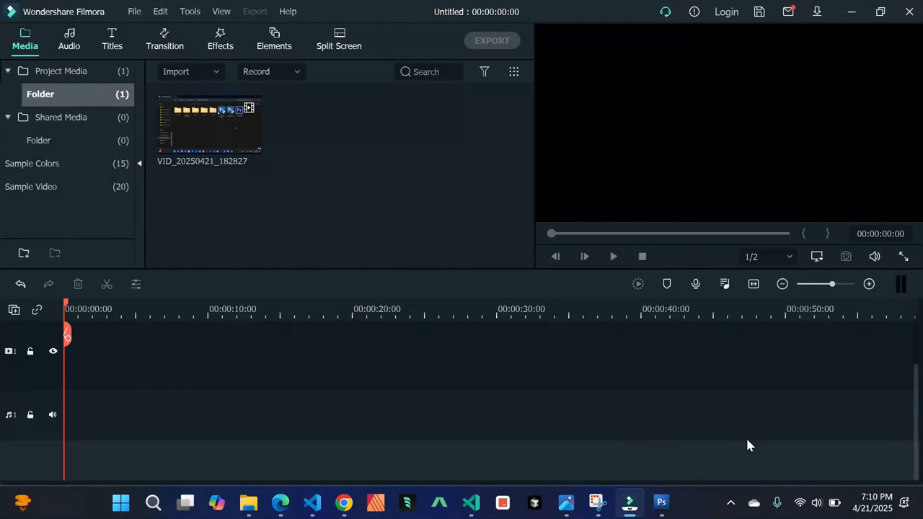
{"action": "left_click", "coordinate": [730, 502]}
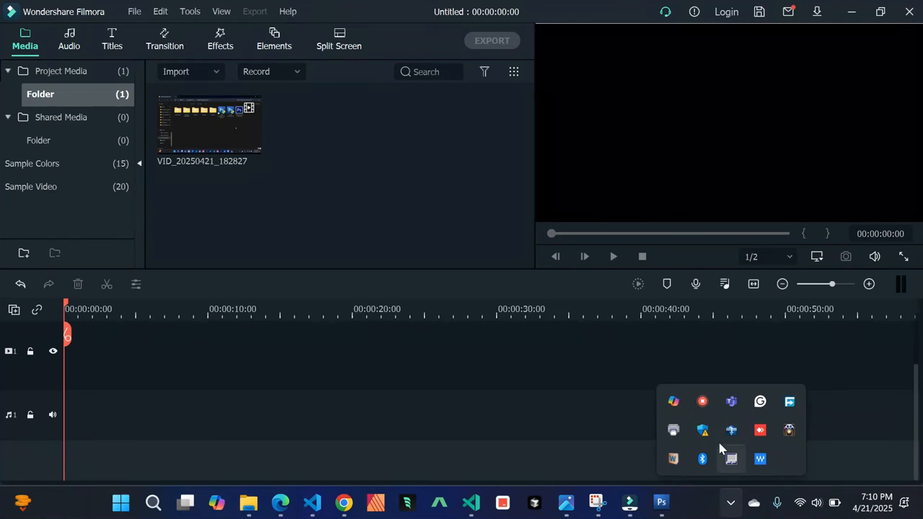
{"action": "right_click", "coordinate": [703, 407]}
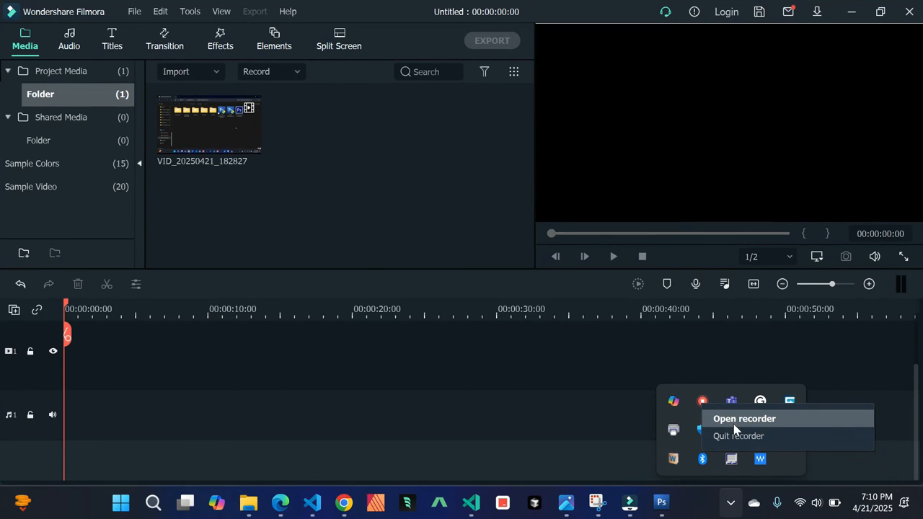